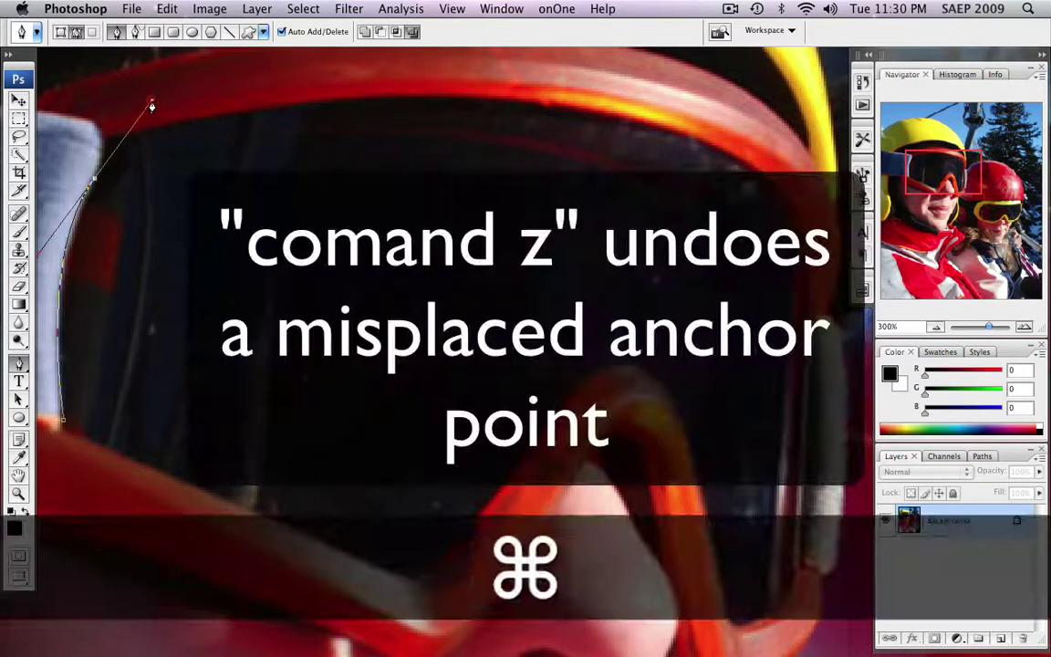
- Undo the misplaced anchor on the dark lens's strap-side edge, place it again and bend its outgoing handle toward the lens's top corner
{"action": "key", "text": "super+z"}
{"action": "left_click", "coordinate": [95, 183]}
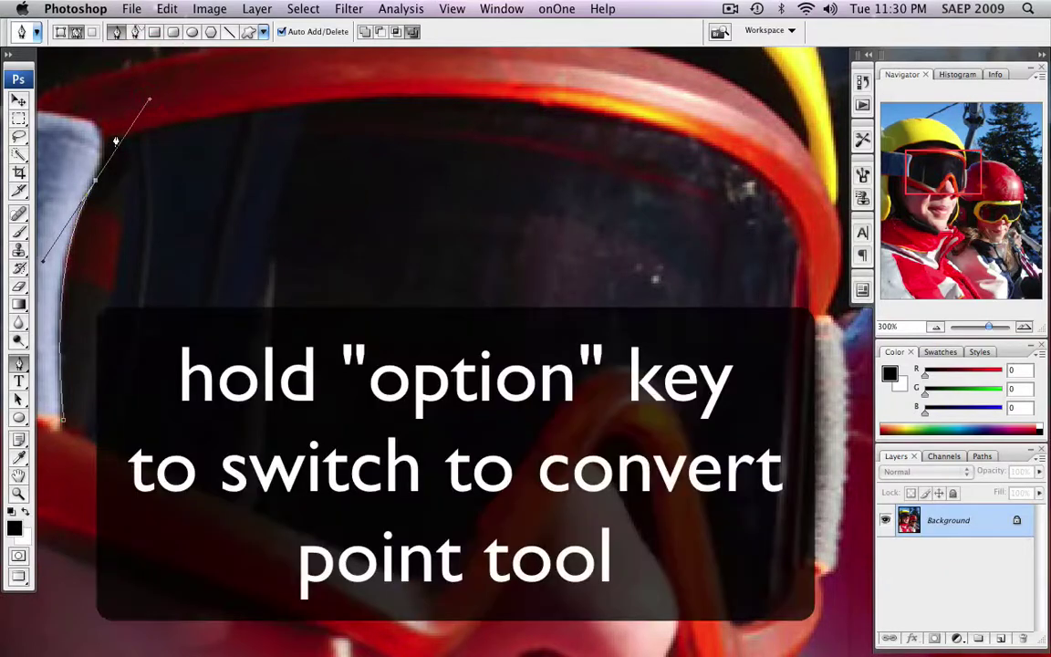
{"action": "key", "text": "alt"}
{"action": "left_click_drag", "start_coordinate": [149, 105], "coordinate": [111, 137]}
{"action": "key", "text": "alt"}
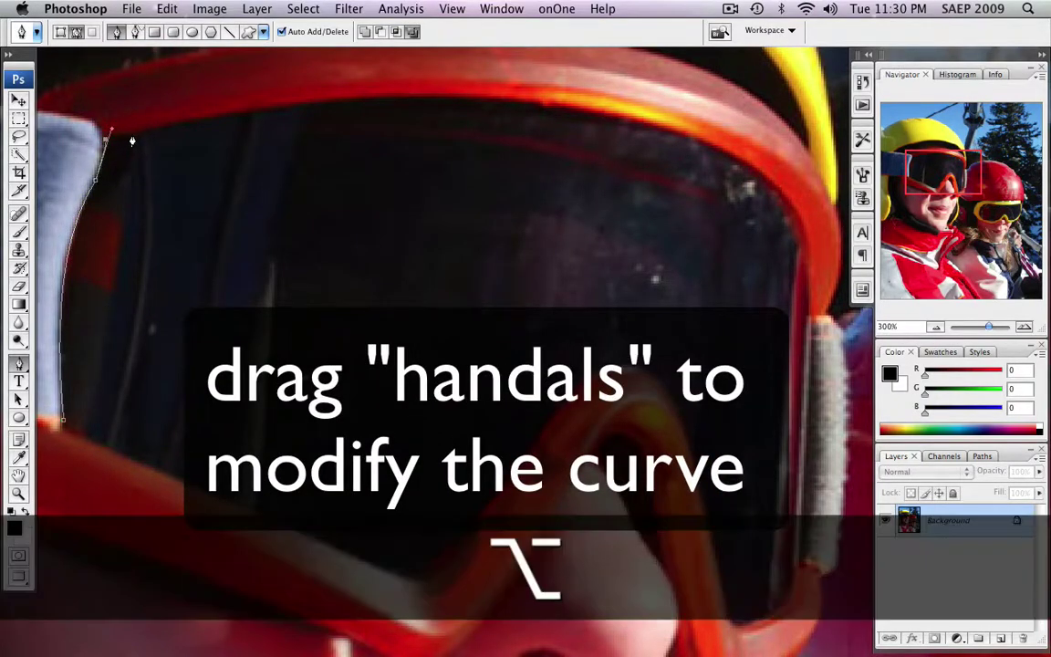
- Continue the pen path along the lens's upper edge and around its upper outer corner to the frame's side, adjusting the curve handles
{"action": "left_click_drag", "start_coordinate": [530, 102], "coordinate": [698, 131]}
{"action": "scroll", "coordinate": [698, 132], "scroll_direction": "right", "scroll_amount": 5}
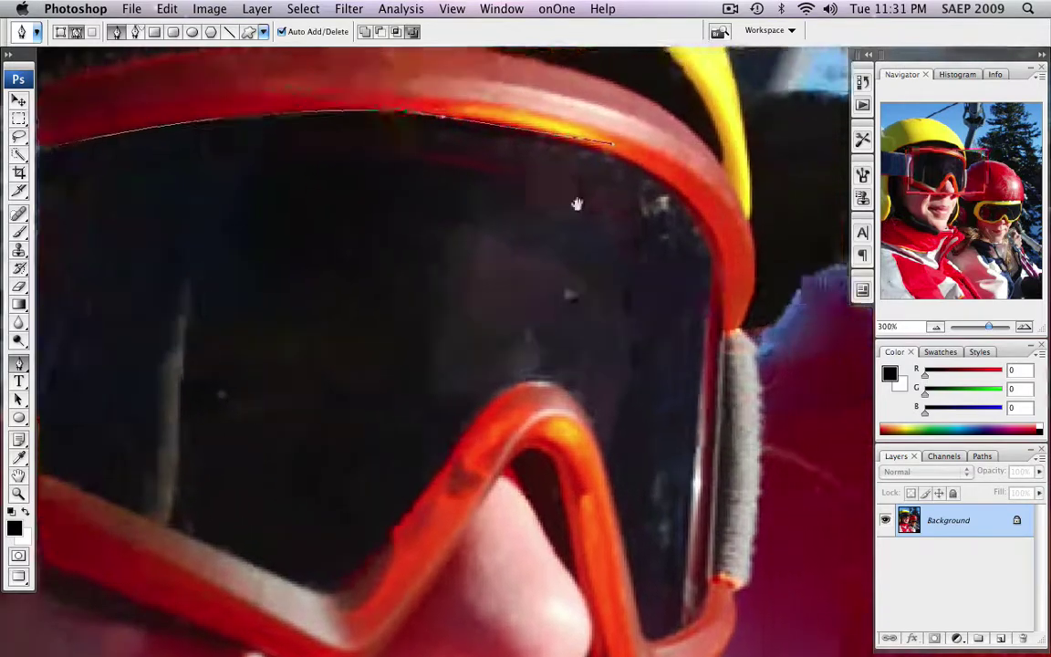
{"action": "left_click_drag", "start_coordinate": [542, 225], "coordinate": [563, 257]}
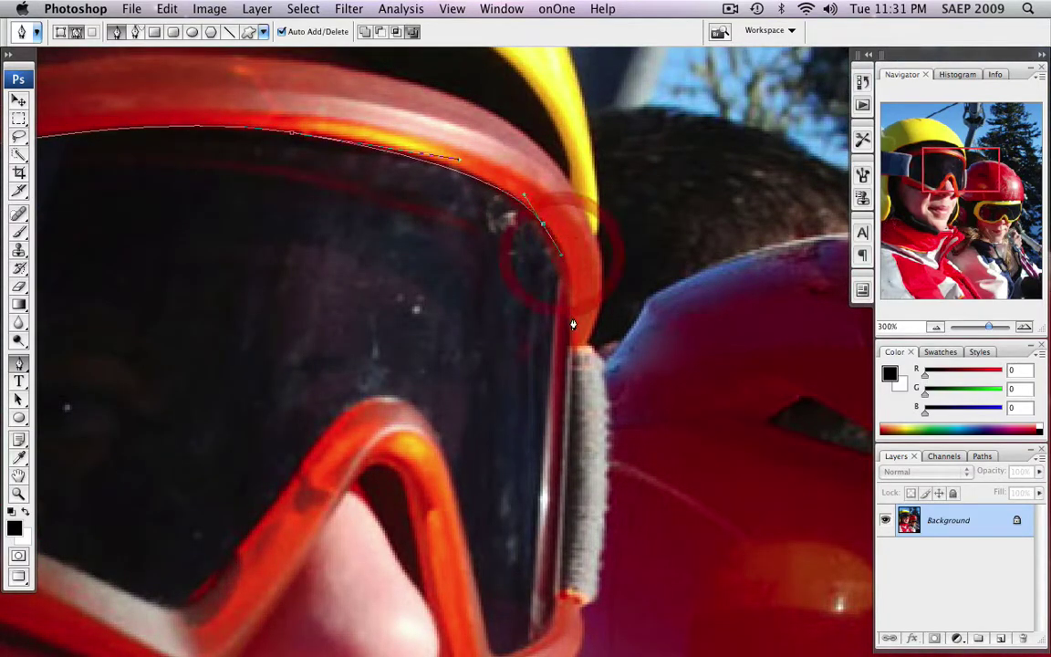
{"action": "left_click_drag", "start_coordinate": [571, 347], "coordinate": [567, 414]}
{"action": "key", "text": "alt"}
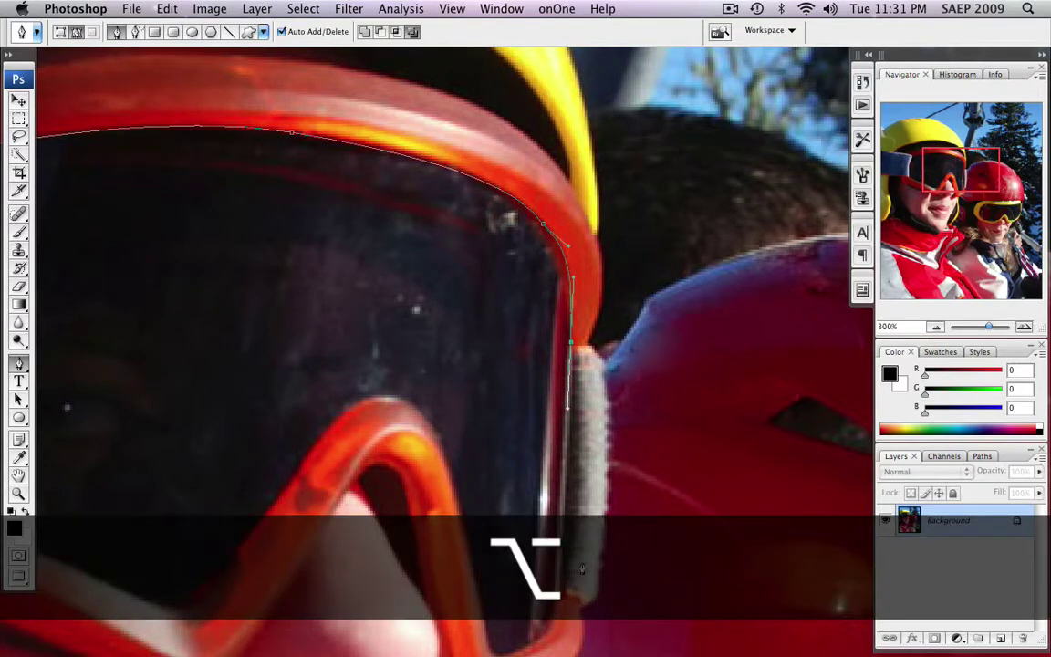
- Extend the path down the lens's far side and curve it around the lower outer corner of the orange frame
{"action": "scroll", "coordinate": [568, 383], "scroll_direction": "down", "scroll_amount": 5}
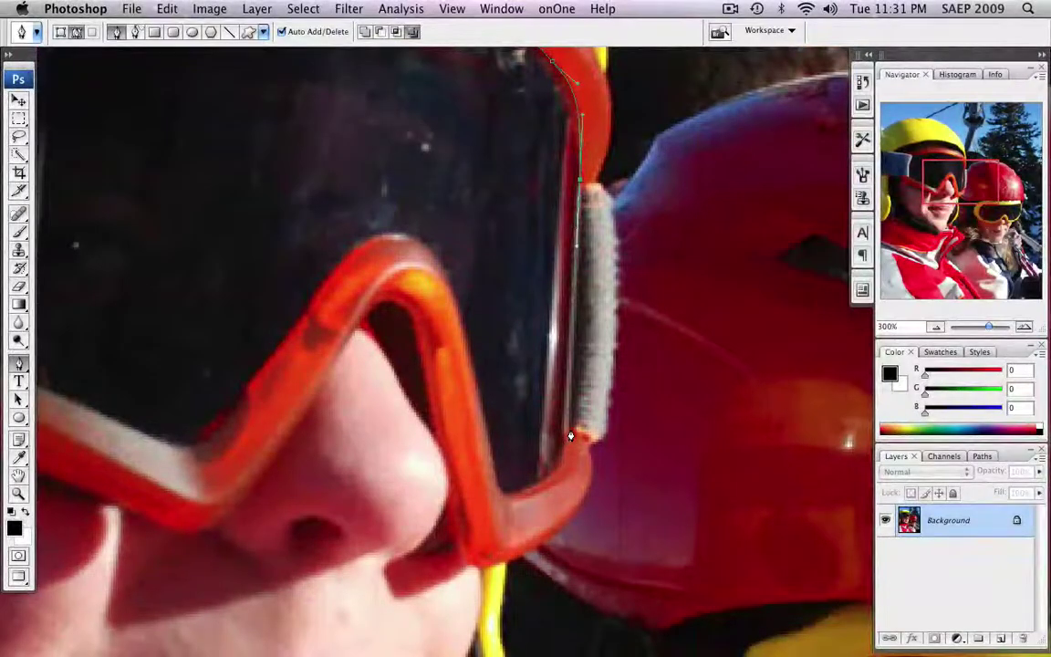
{"action": "left_click", "coordinate": [569, 434]}
{"action": "key", "text": "alt"}
{"action": "left_click_drag", "start_coordinate": [540, 480], "coordinate": [531, 490]}
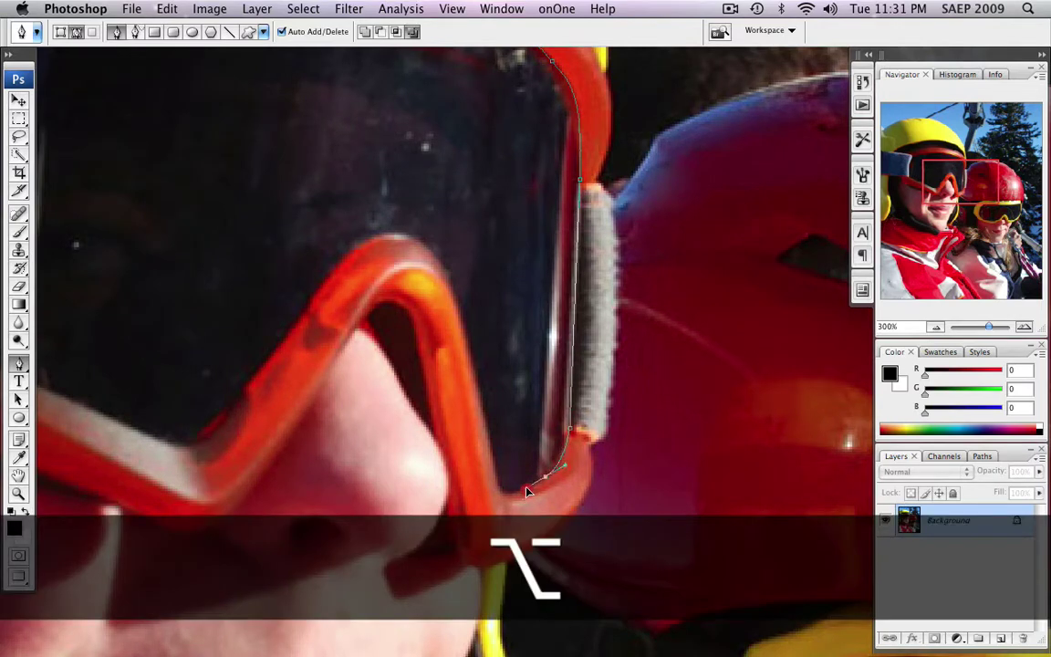
{"action": "key", "text": "alt"}
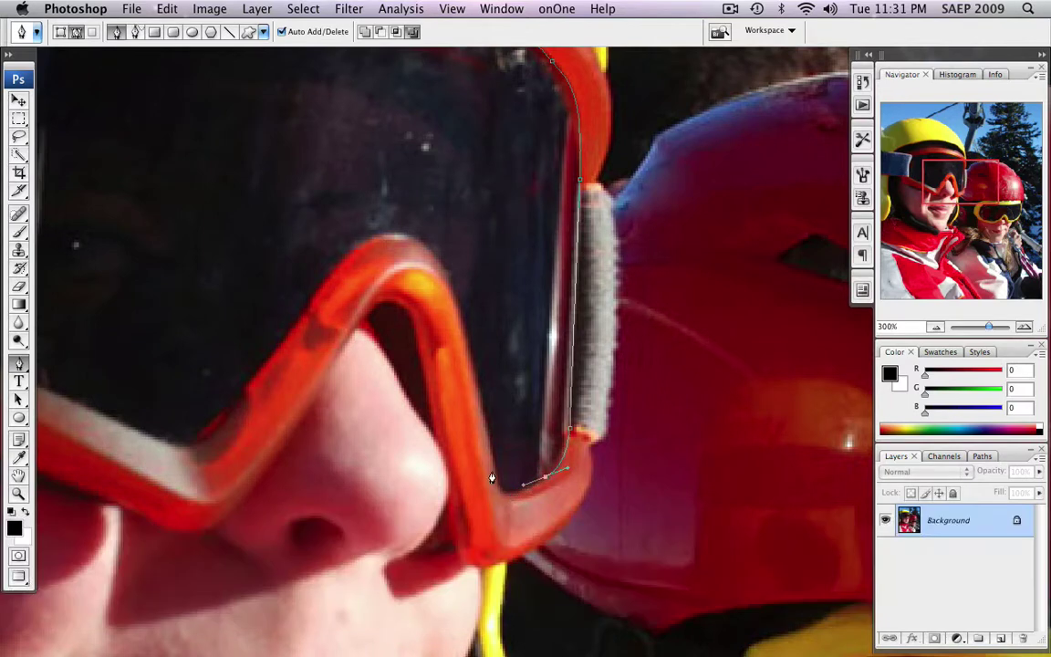
- Curve the path around the lens's bottom corner beside the nose, shorten the handle and continue it up the nose bridge
{"action": "left_click_drag", "start_coordinate": [496, 482], "coordinate": [495, 495]}
{"action": "key", "text": "alt"}
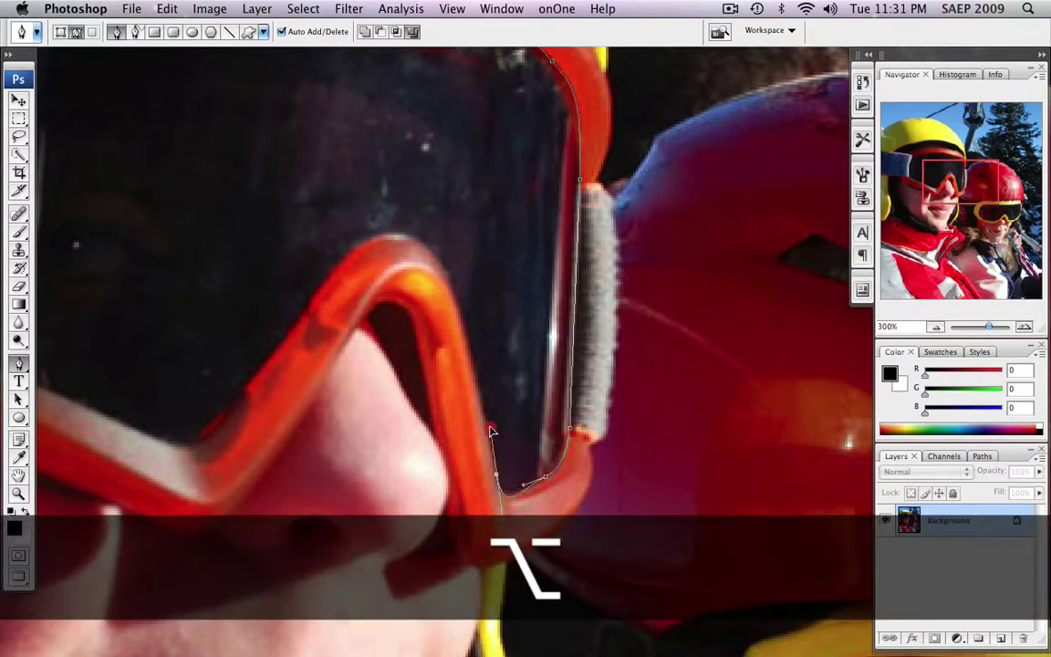
{"action": "left_click_drag", "start_coordinate": [490, 431], "coordinate": [493, 447]}
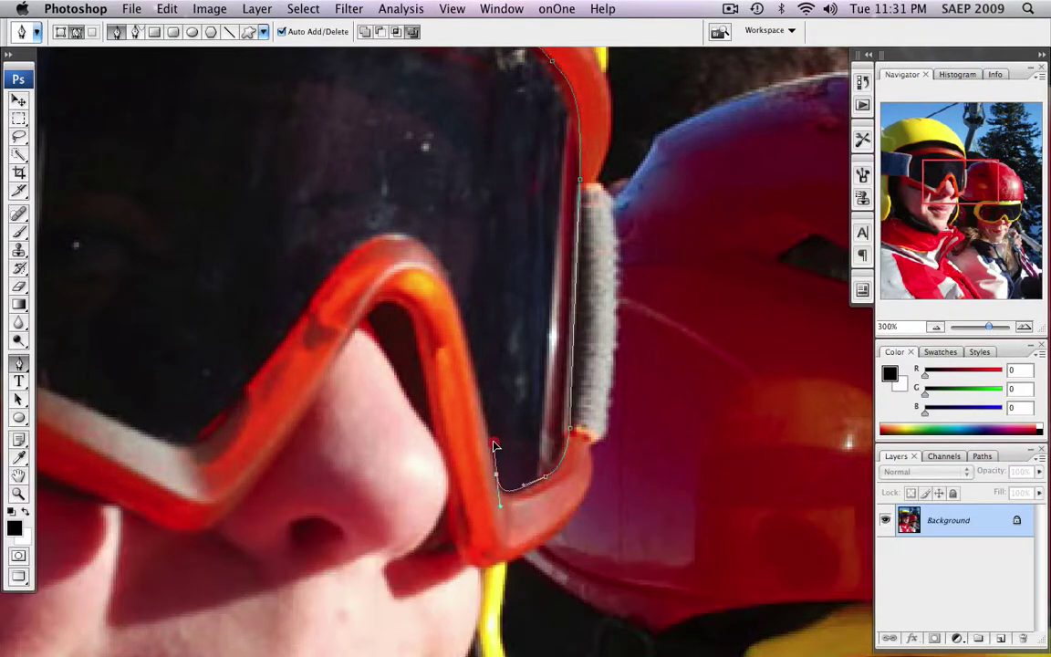
{"action": "left_click", "coordinate": [456, 292]}
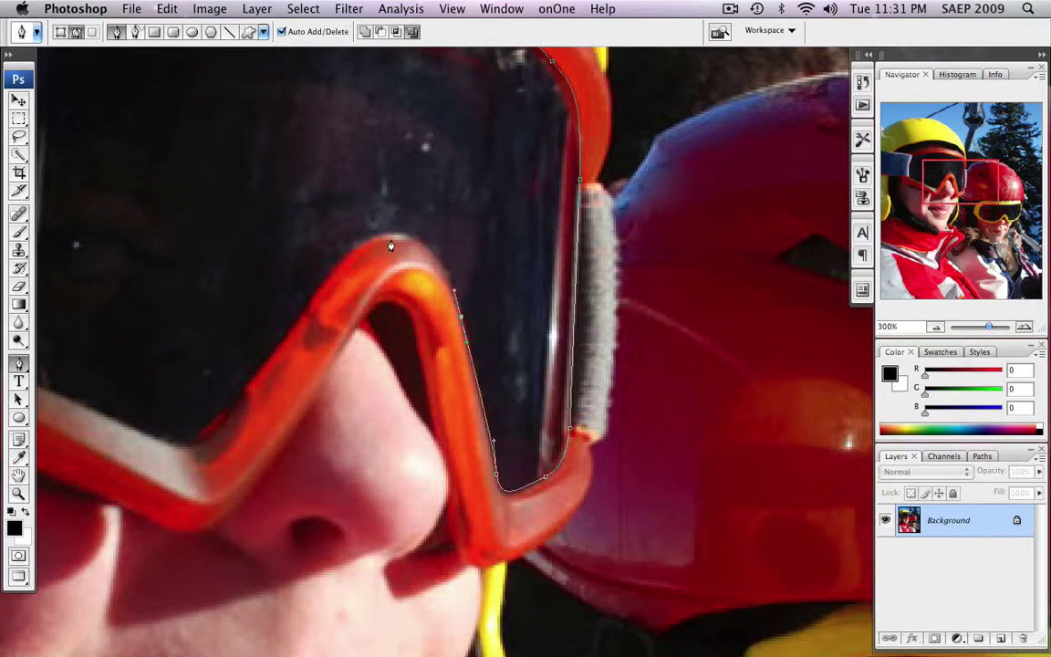
- Trace the path over the top of the nose bridge, redo the anchor on its descending side and level the arch anchor's handle
{"action": "left_click_drag", "start_coordinate": [391, 237], "coordinate": [347, 245]}
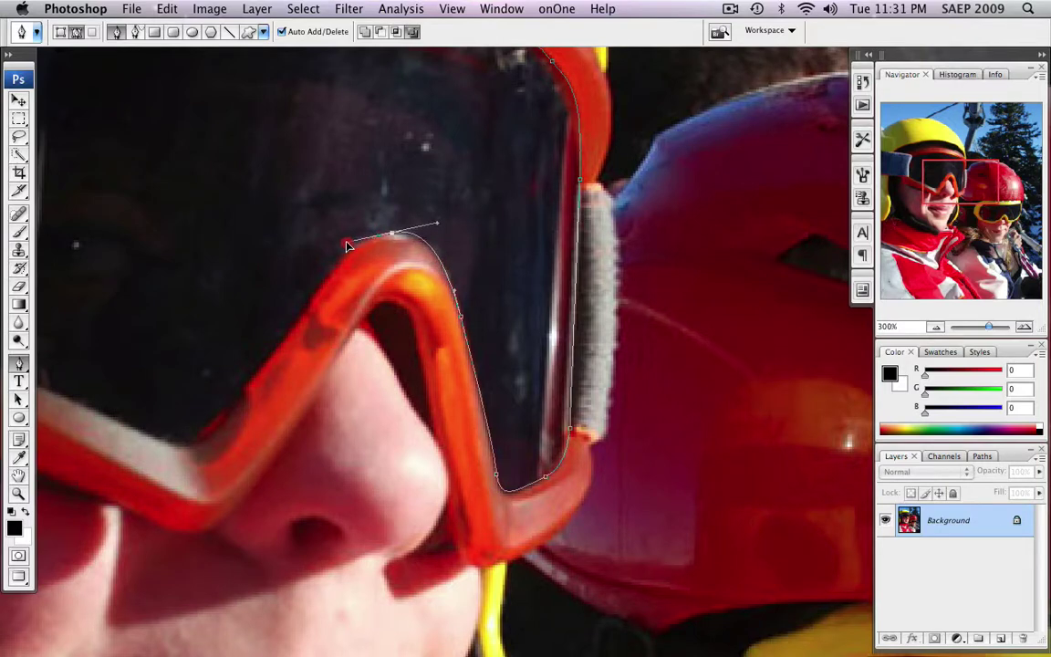
{"action": "left_click", "coordinate": [307, 307]}
{"action": "key", "text": "super+z"}
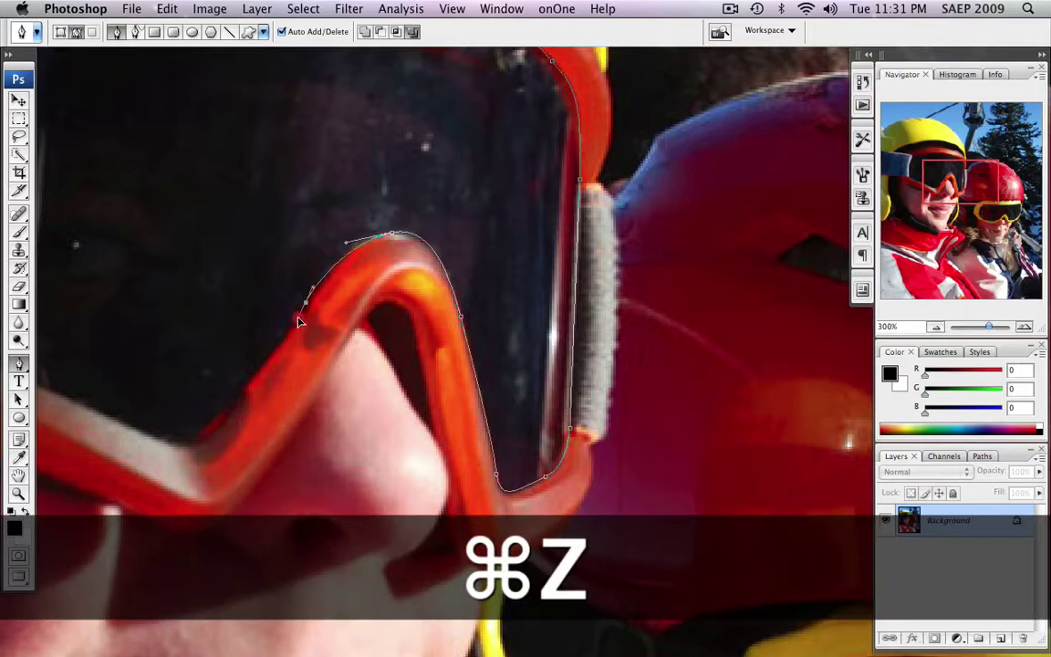
{"action": "left_click", "coordinate": [294, 319]}
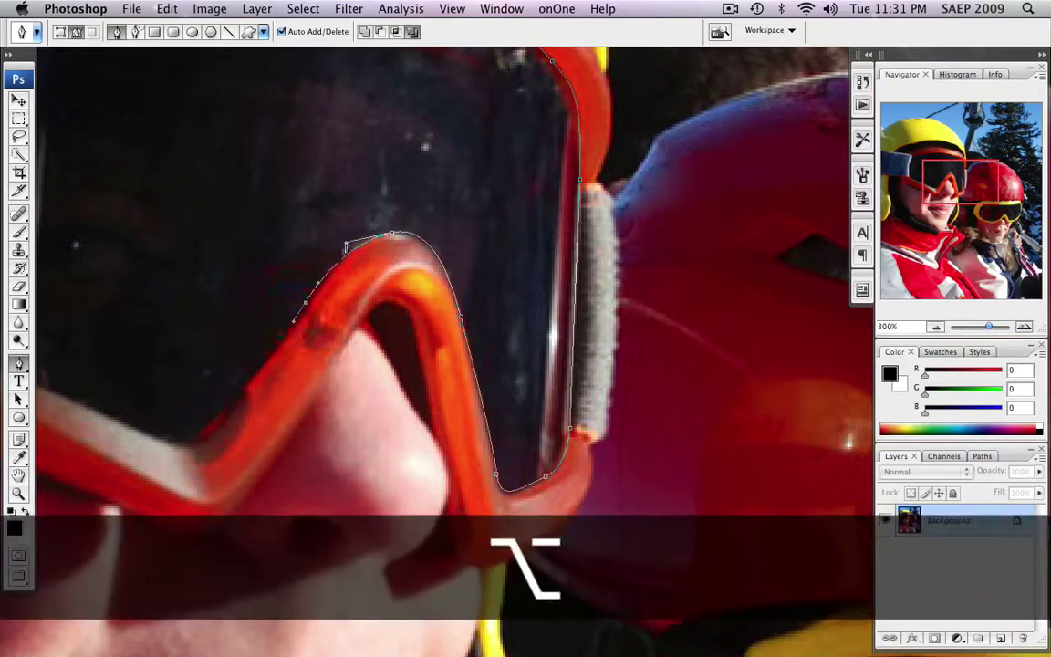
{"action": "left_click", "coordinate": [328, 230], "text": "alt"}
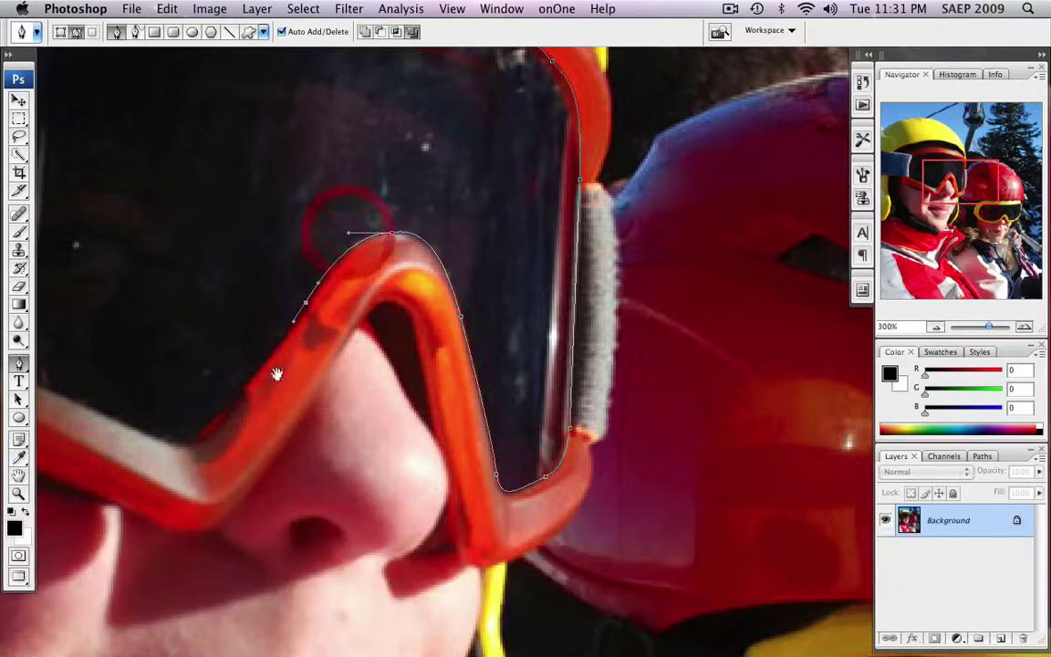
- Trace the path down the nose bridge and along the lens's lower edge, close it at the starting anchor and deselect it
{"action": "left_click_drag", "start_coordinate": [274, 370], "coordinate": [563, 345]}
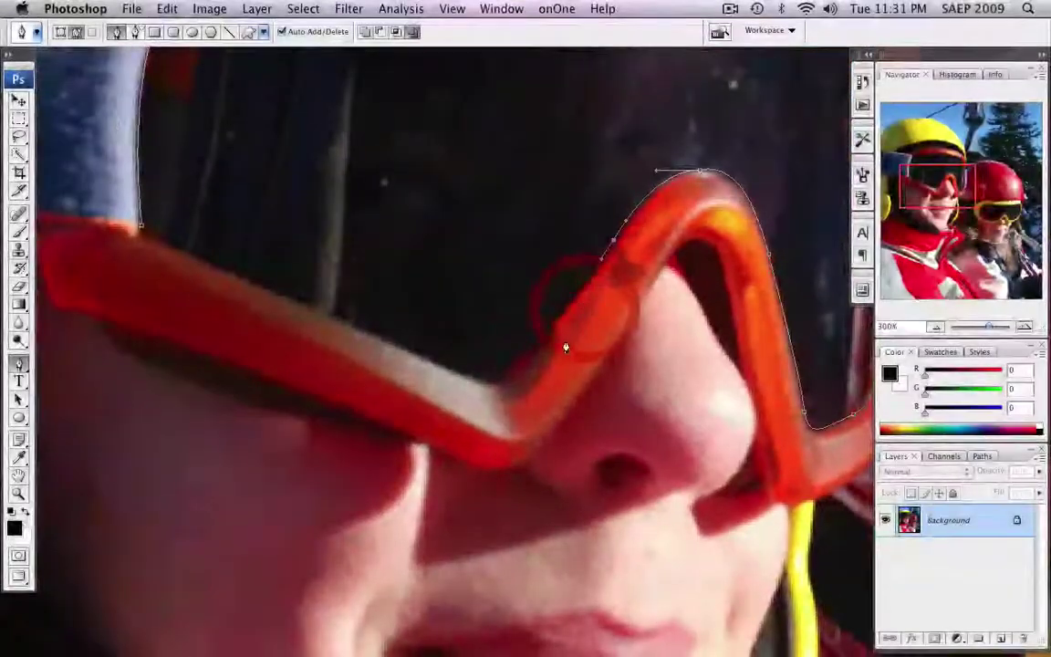
{"action": "left_click", "coordinate": [516, 365]}
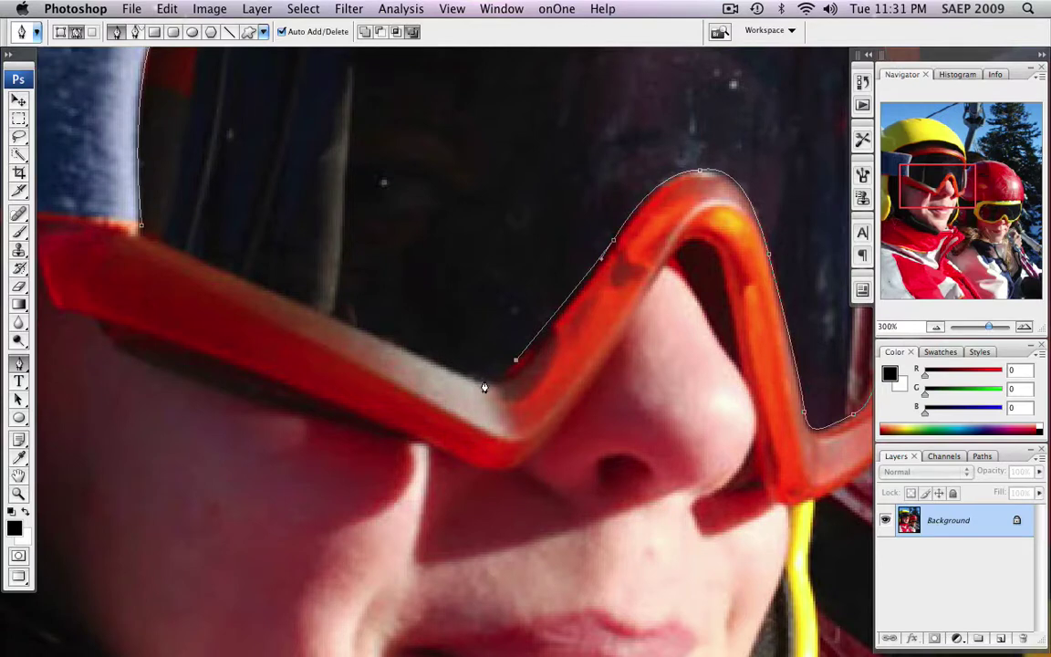
{"action": "mouse_move", "coordinate": [483, 381]}
{"action": "left_mouse_down"}
{"action": "mouse_move", "coordinate": [460, 383]}
{"action": "mouse_move", "coordinate": [456, 368]}
{"action": "left_mouse_up"}
{"action": "key", "text": "alt"}
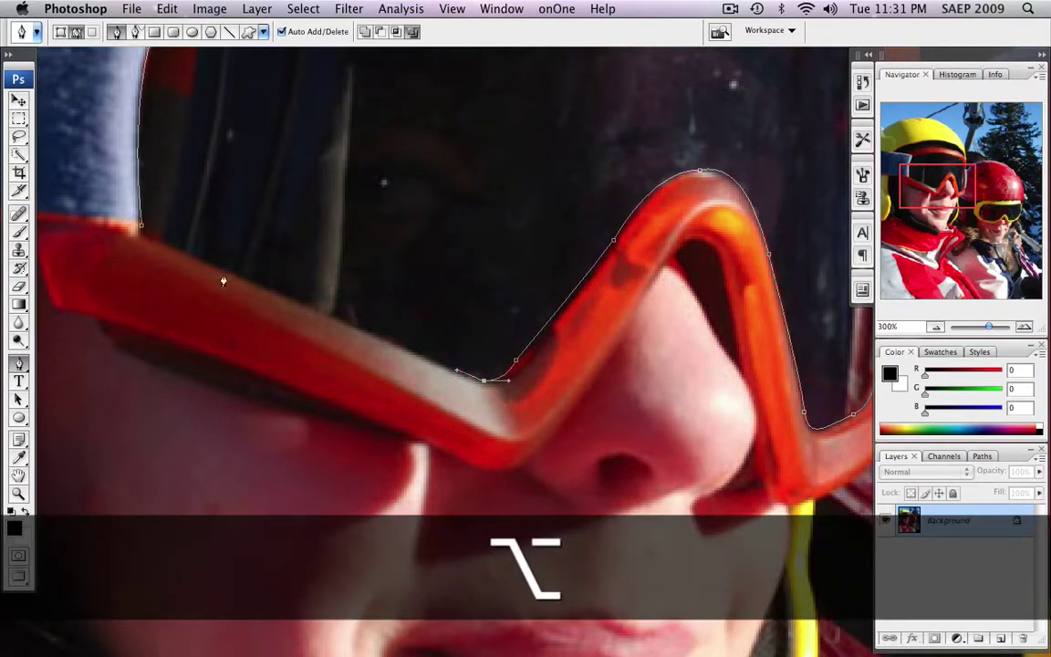
{"action": "mouse_move", "coordinate": [141, 224]}
{"action": "left_mouse_down"}
{"action": "mouse_move", "coordinate": [160, 240]}
{"action": "mouse_move", "coordinate": [151, 237]}
{"action": "left_mouse_up"}
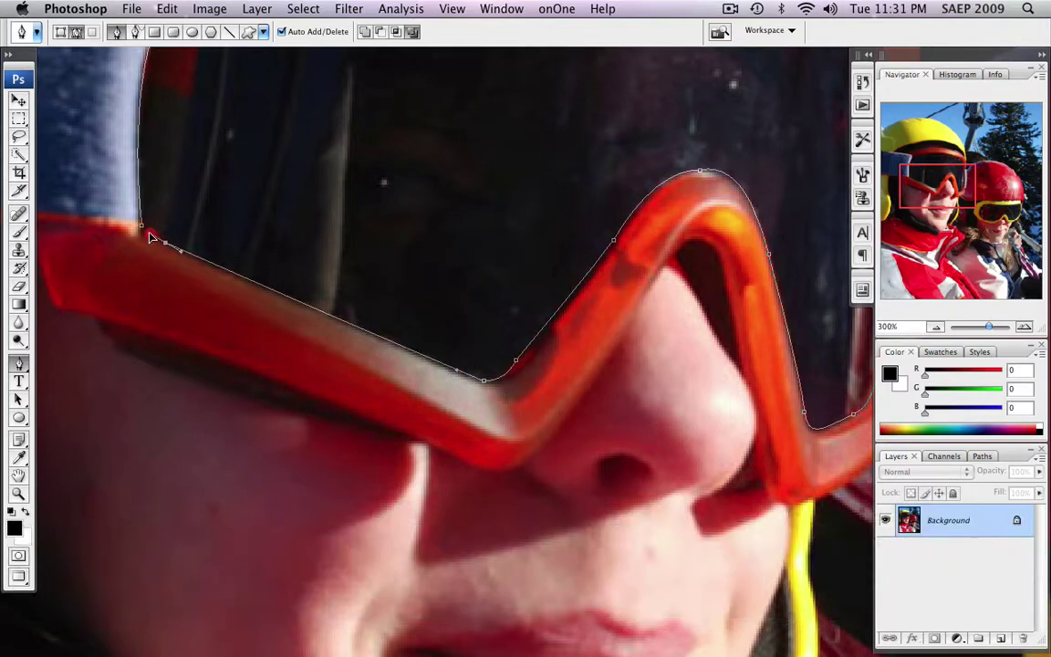
{"action": "left_click", "coordinate": [153, 206], "text": "super"}
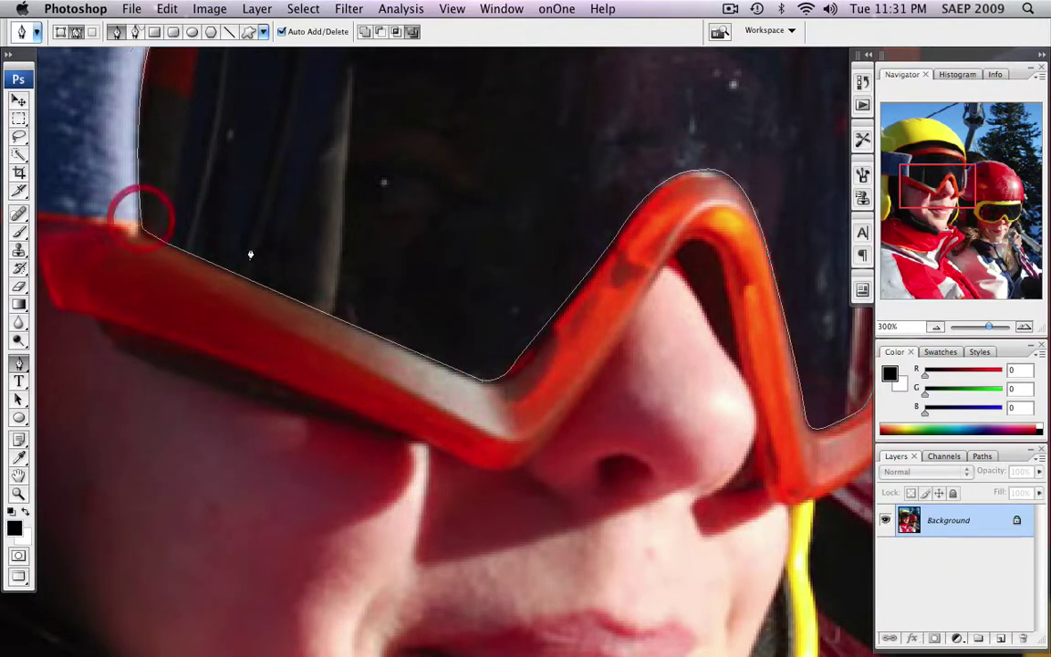
- Save the goggle lens work path by renaming it "left goggle"
{"action": "key", "text": "super+minus"}
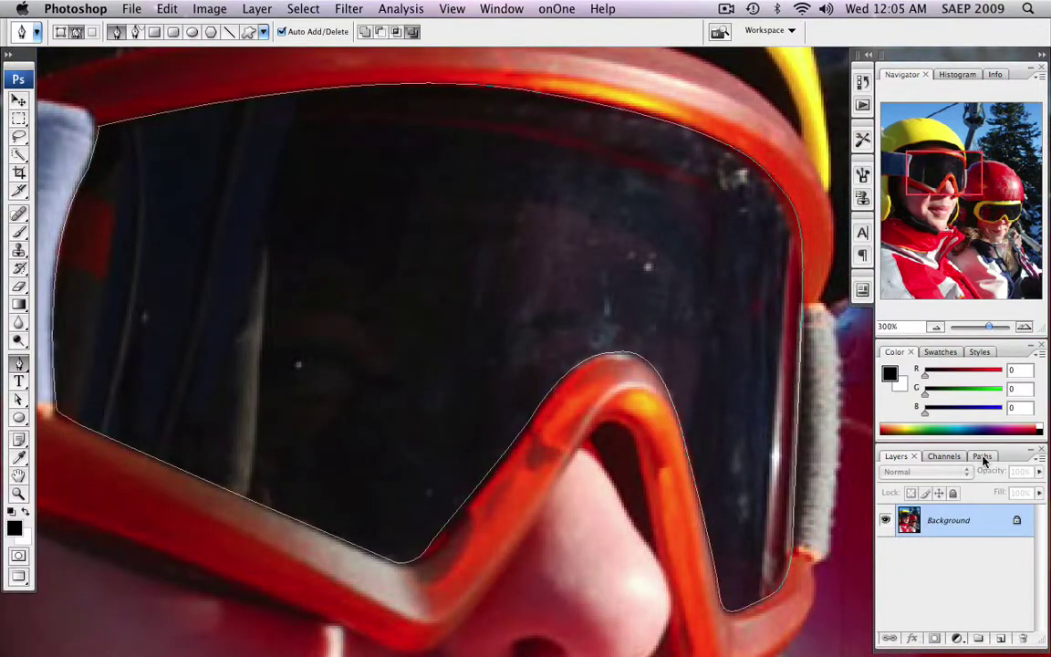
{"action": "left_click", "coordinate": [982, 457]}
{"action": "double_click", "coordinate": [935, 483]}
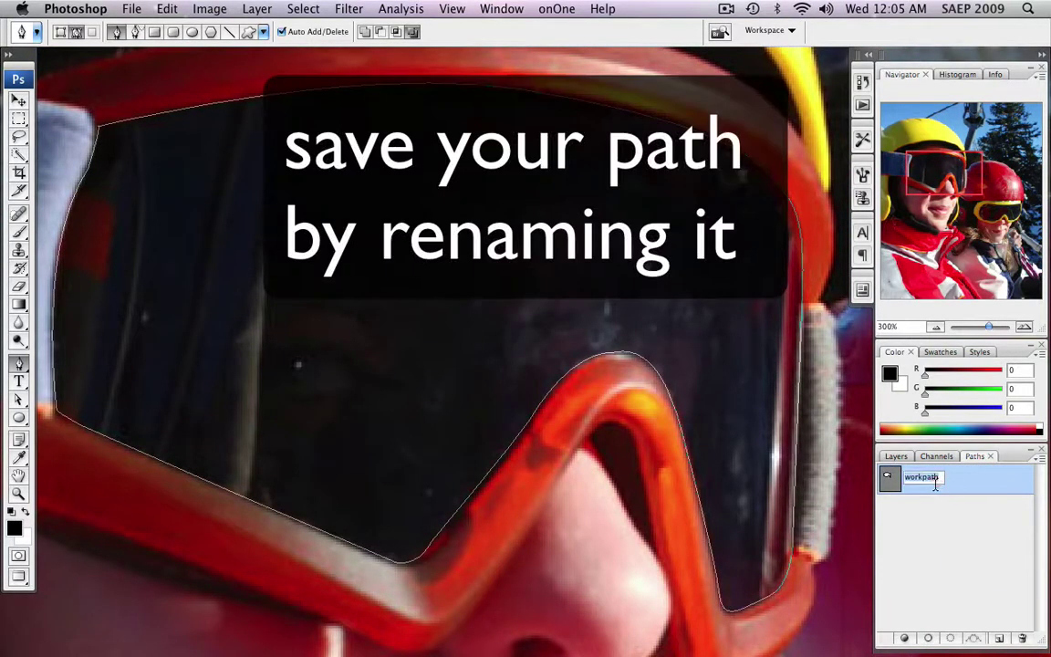
{"action": "type", "text": "left goggle"}
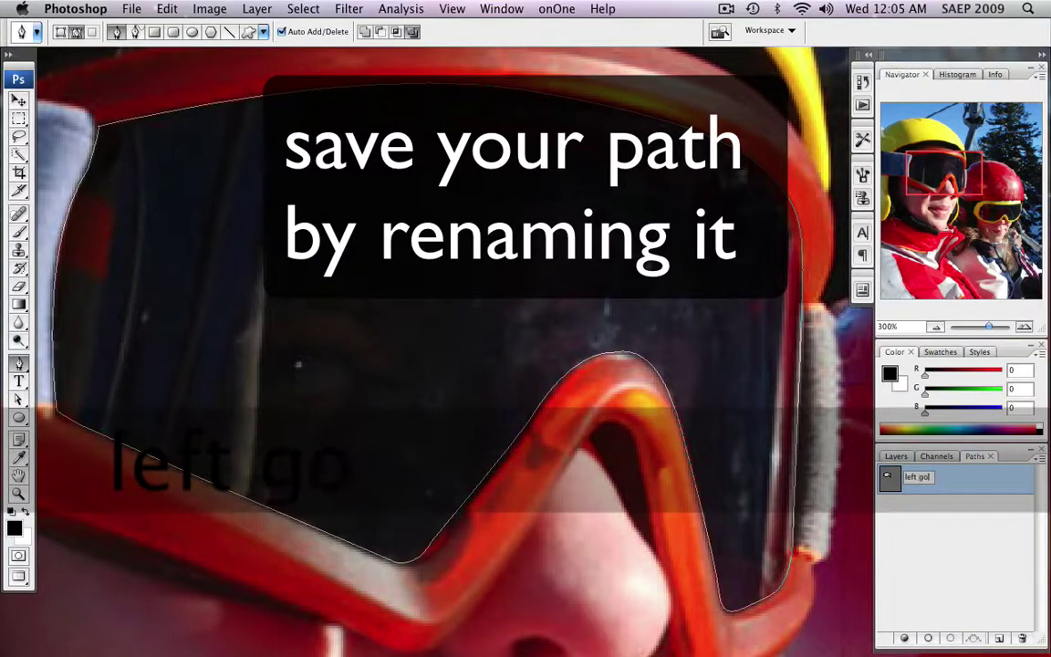
{"action": "key", "text": "Return"}
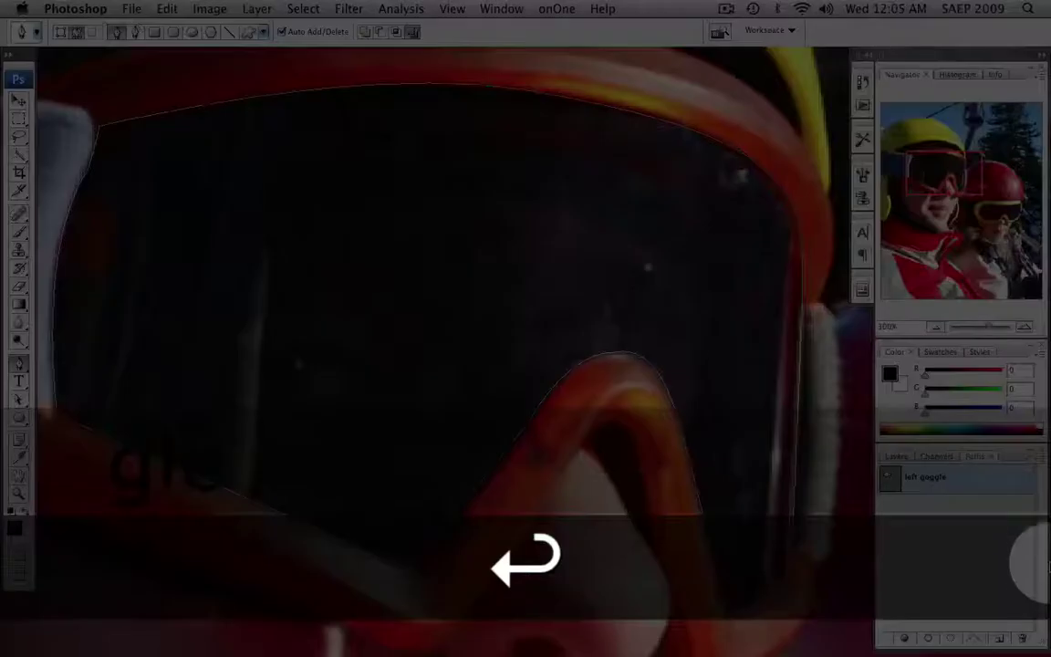
- Create a new path and name it "right goggle"
{"action": "left_click", "coordinate": [996, 638]}
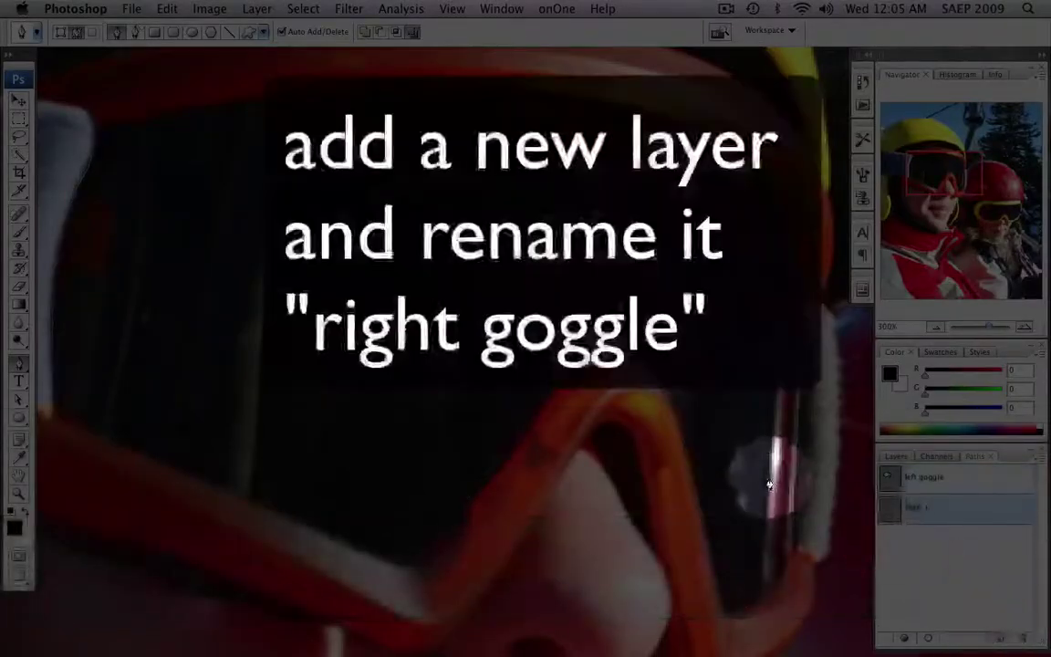
{"action": "double_click", "coordinate": [918, 507]}
{"action": "type", "text": "rig"}
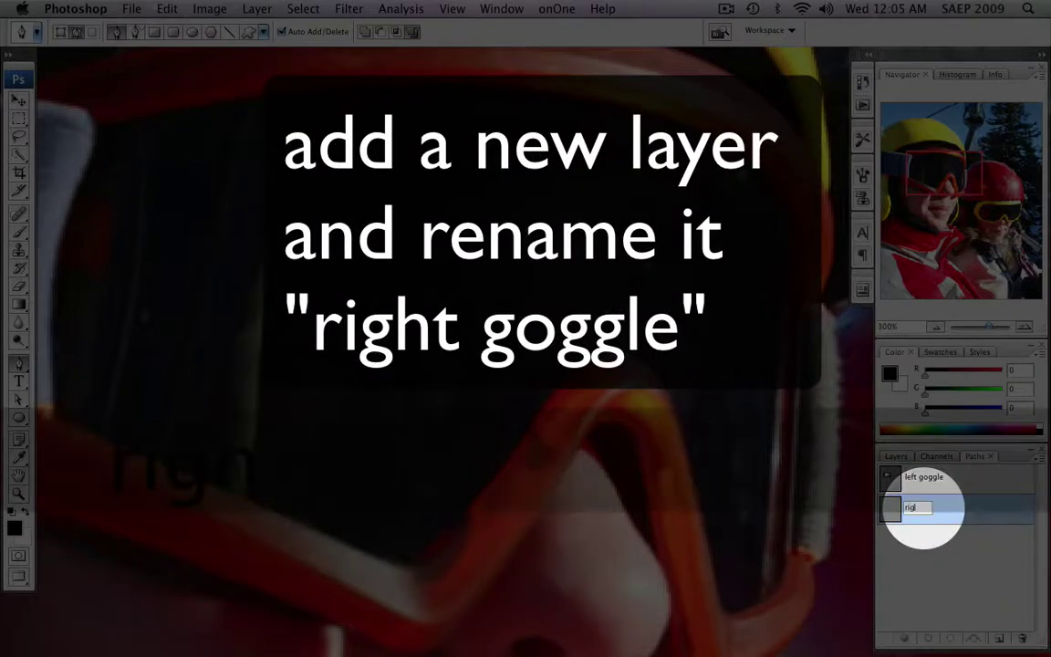
{"action": "type", "text": "ht goggle"}
{"action": "key", "text": "Return"}
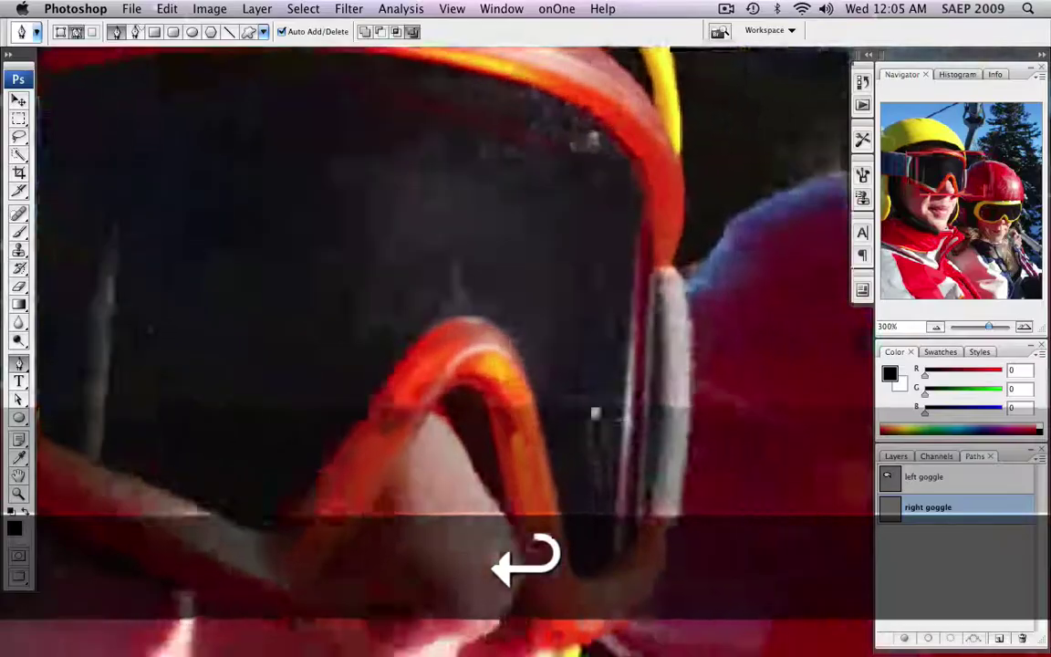
- Start a pen path at the outer edge of the yellow goggle's lens and trace it around the upper corner and along the top edge
{"action": "left_click_drag", "start_coordinate": [693, 410], "coordinate": [174, 238]}
{"action": "left_click_drag", "start_coordinate": [546, 574], "coordinate": [436, 308]}
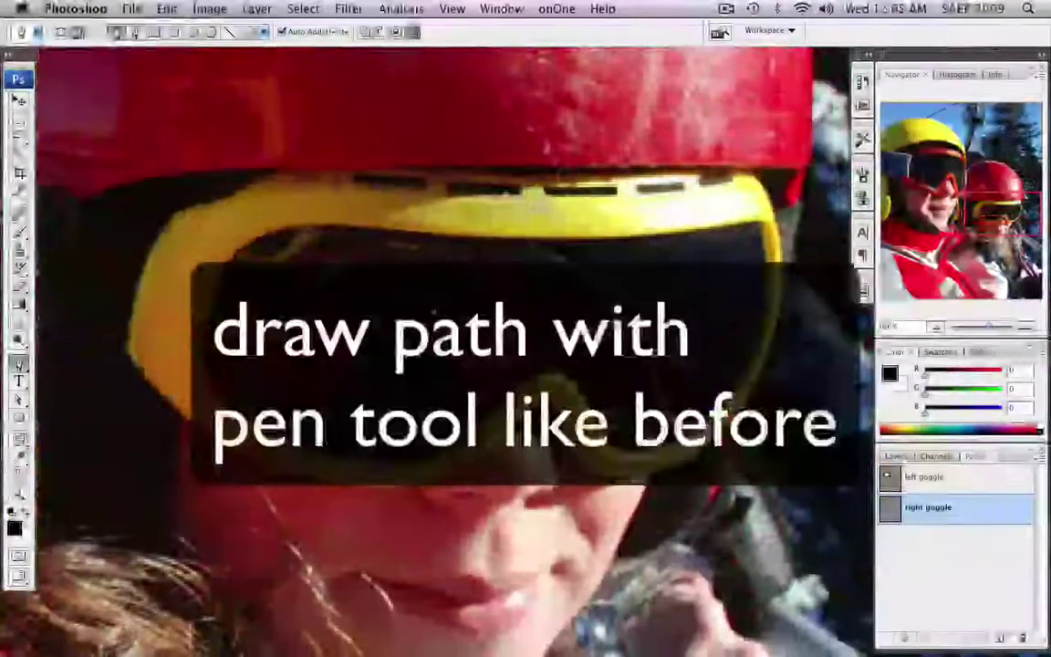
{"action": "key", "text": "super+equal"}
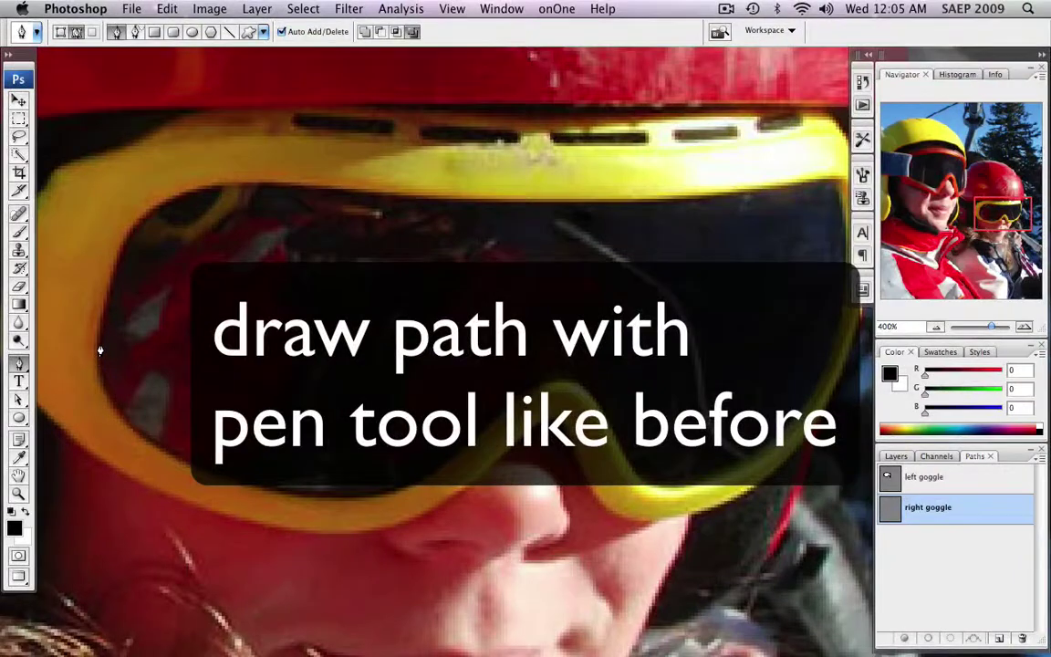
{"action": "left_click", "coordinate": [114, 262]}
{"action": "left_click", "coordinate": [127, 242]}
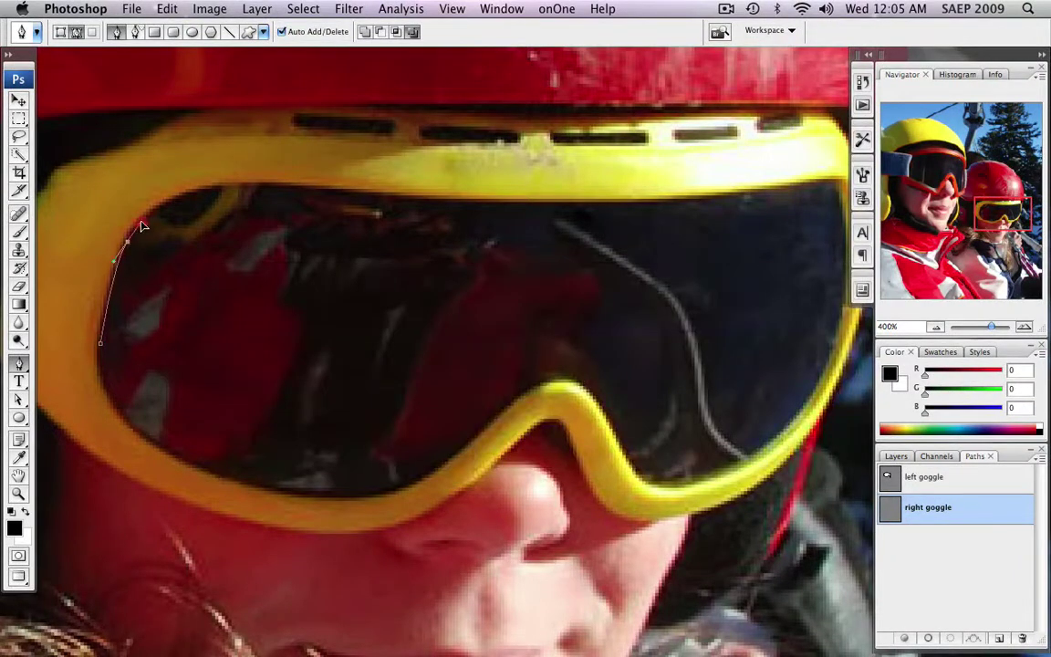
{"action": "left_click_drag", "start_coordinate": [187, 196], "coordinate": [280, 188]}
{"action": "left_click_drag", "start_coordinate": [720, 197], "coordinate": [815, 174]}
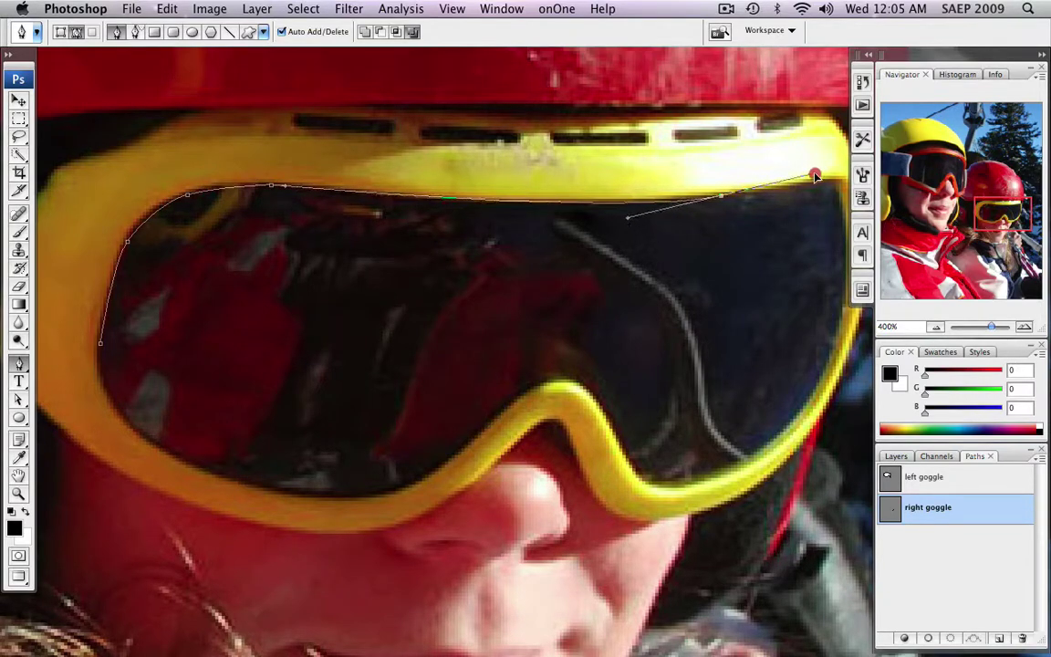
- Extend the yellow goggle's lens path down its far side and along the lower curve to the nose bridge, refining the curve handles
{"action": "left_click_drag", "start_coordinate": [765, 247], "coordinate": [456, 242]}
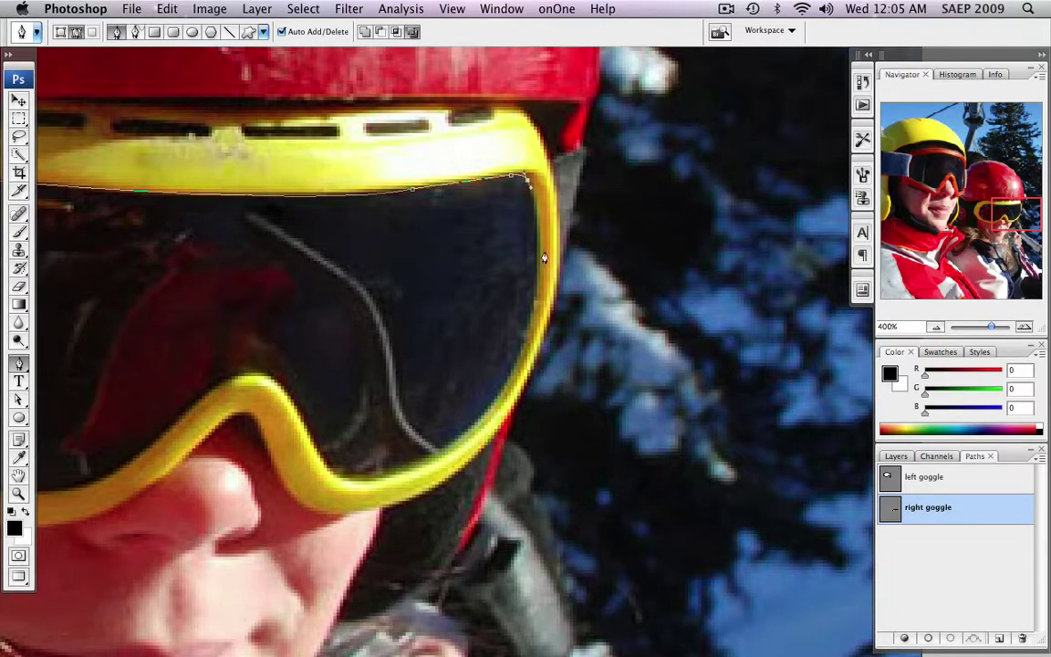
{"action": "left_click_drag", "start_coordinate": [536, 279], "coordinate": [528, 310]}
{"action": "left_click", "coordinate": [526, 334]}
{"action": "left_click_drag", "start_coordinate": [440, 448], "coordinate": [393, 467]}
{"action": "key", "text": "alt"}
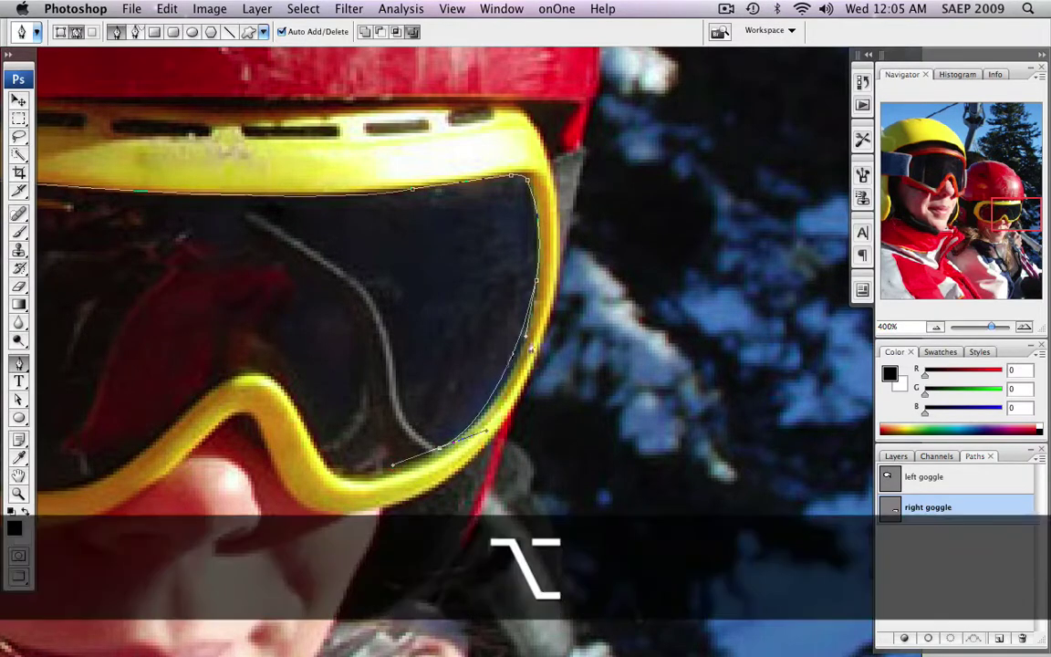
{"action": "left_click_drag", "start_coordinate": [525, 339], "coordinate": [535, 346]}
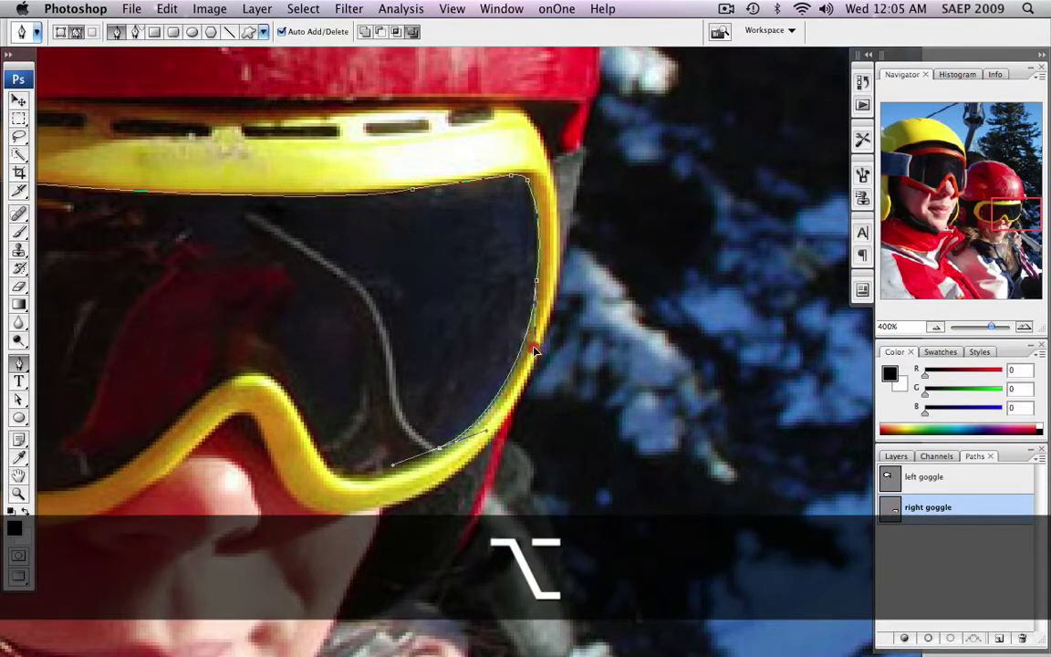
{"action": "left_click_drag", "start_coordinate": [340, 481], "coordinate": [404, 475]}
{"action": "key", "text": "alt"}
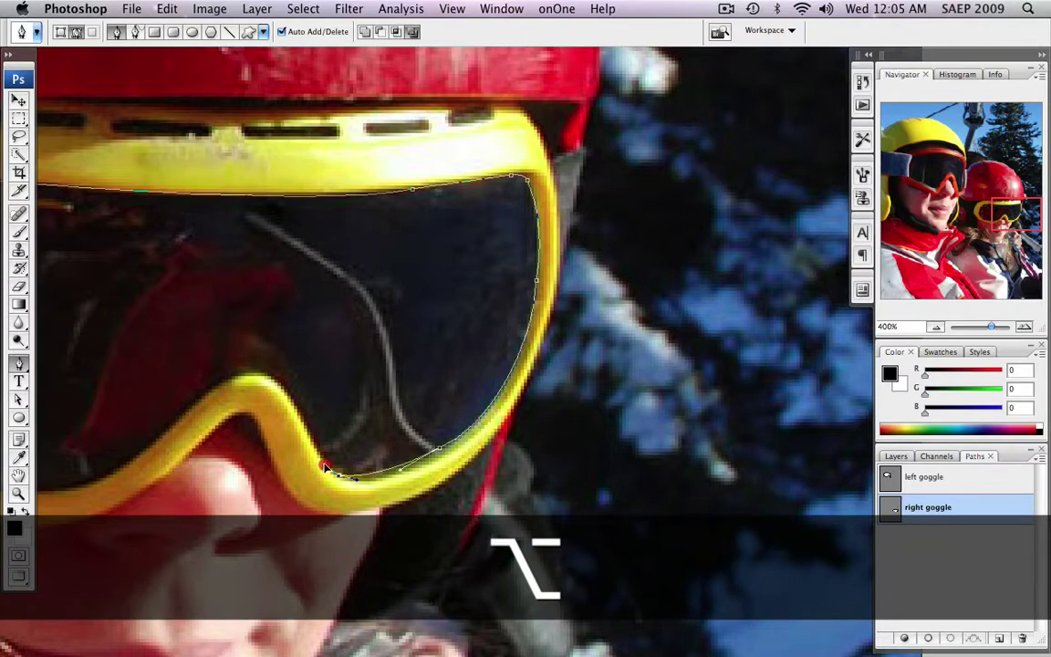
- Extend the yellow goggle's lens path up and over the nose bridge, angling the outgoing curve handle toward the lens's lower edge
{"action": "mouse_move", "coordinate": [308, 435]}
{"action": "left_mouse_down"}
{"action": "mouse_move", "coordinate": [294, 409]}
{"action": "mouse_move", "coordinate": [303, 417]}
{"action": "left_mouse_up"}
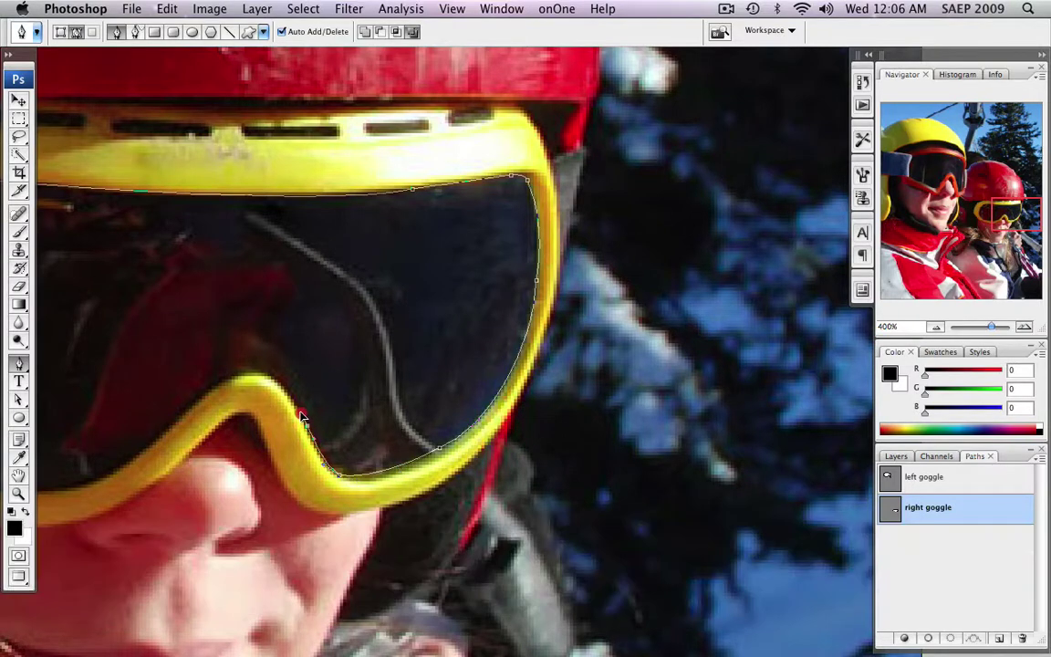
{"action": "left_click_drag", "start_coordinate": [195, 406], "coordinate": [117, 490]}
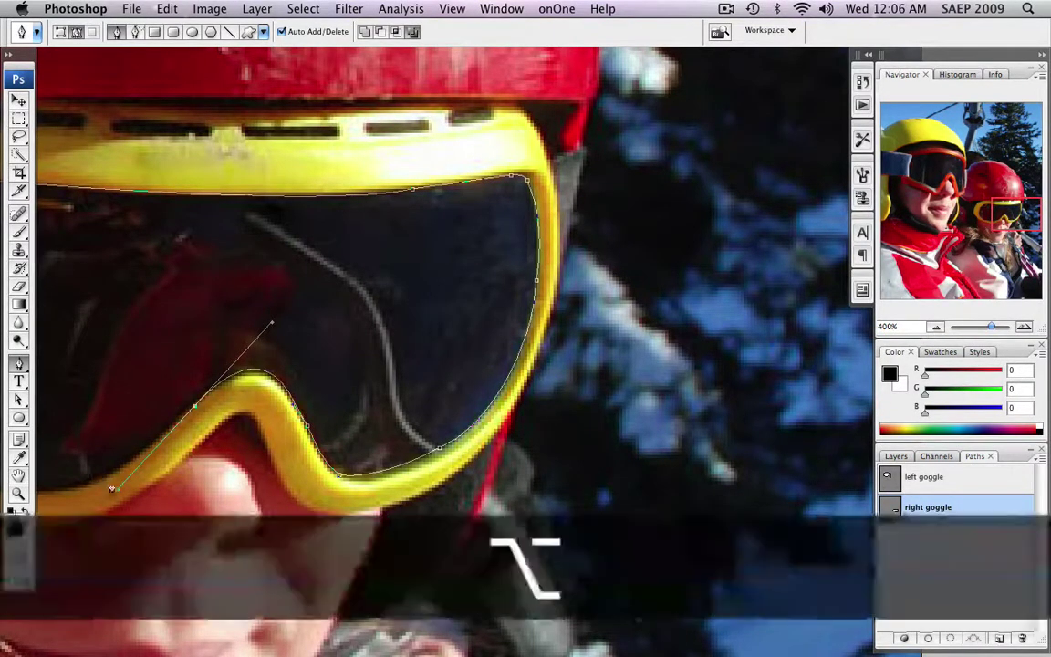
{"action": "left_click_drag", "start_coordinate": [111, 490], "coordinate": [398, 471]}
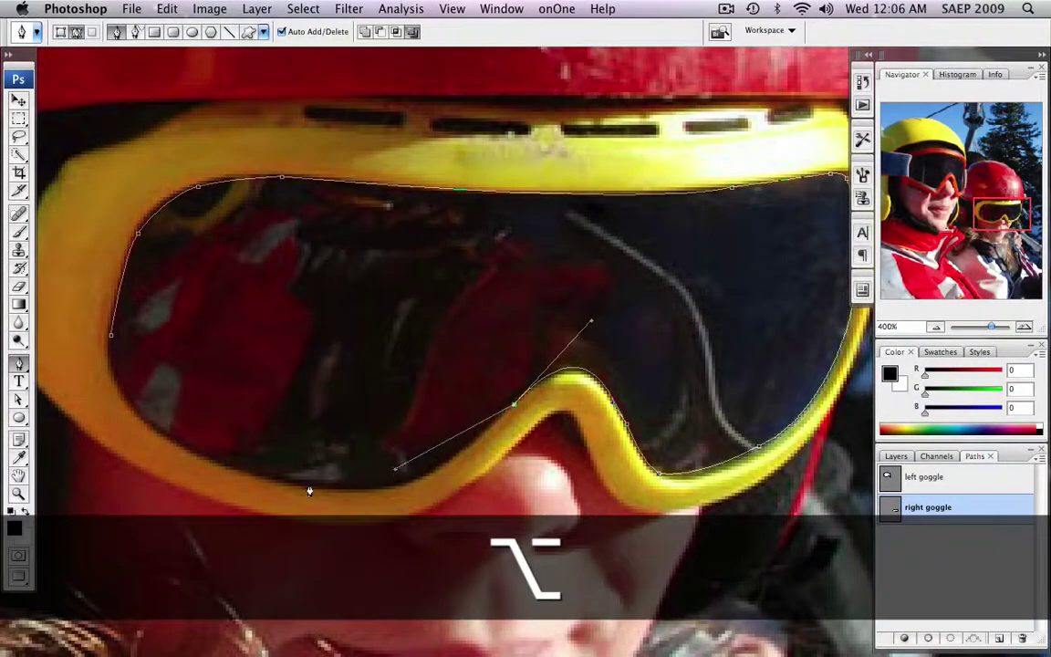
- Trace the remaining lower edge of the yellow goggle's lens, adjust the curve handles to fit the frame, and close the path at its starting anchor
{"action": "left_click_drag", "start_coordinate": [309, 491], "coordinate": [233, 465]}
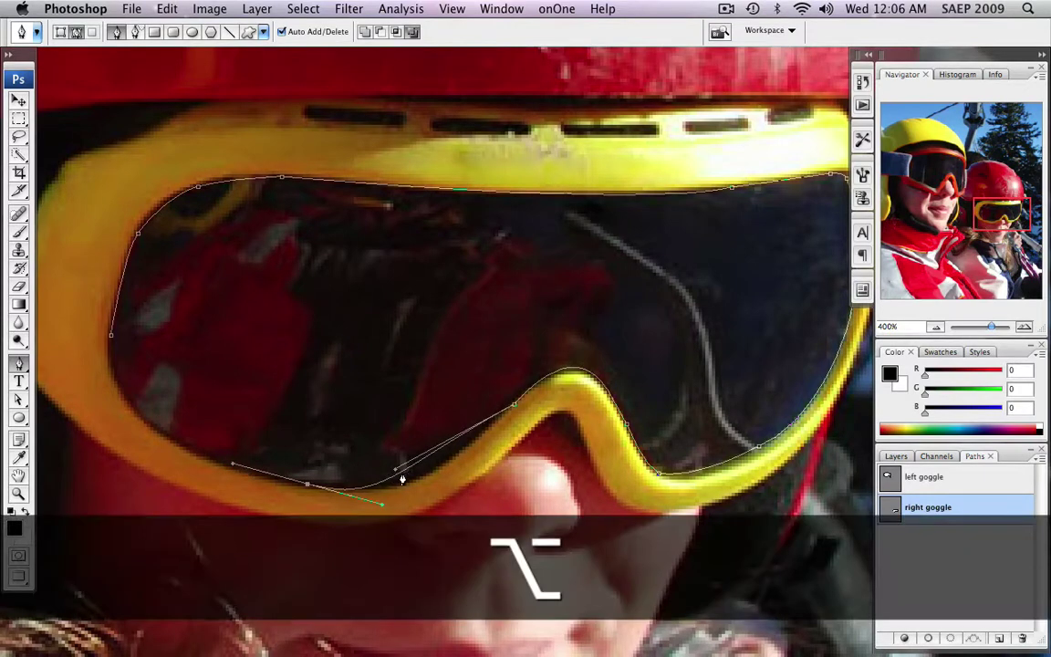
{"action": "left_click_drag", "start_coordinate": [399, 471], "coordinate": [412, 504]}
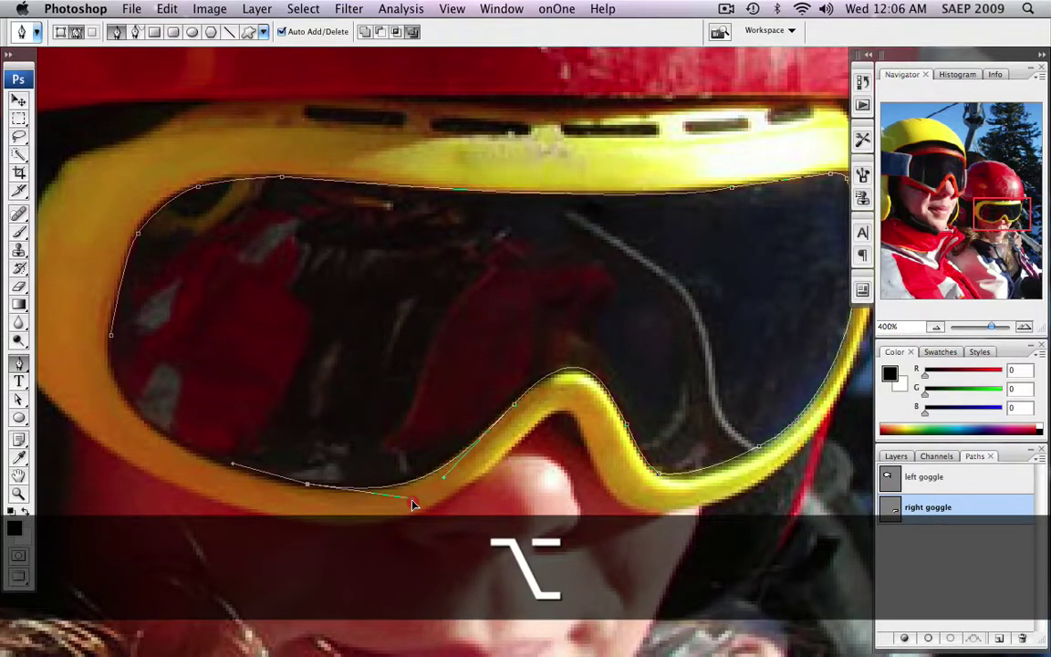
{"action": "key", "text": "alt"}
{"action": "left_click", "coordinate": [234, 467], "text": "alt"}
{"action": "left_click_drag", "start_coordinate": [134, 417], "coordinate": [92, 366]}
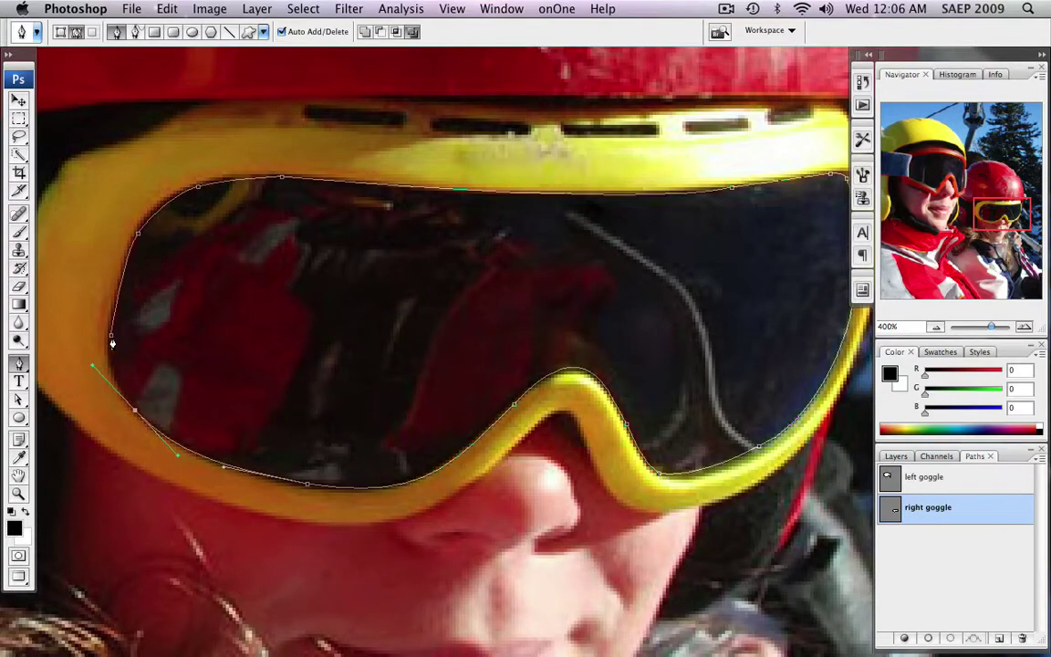
{"action": "left_click", "coordinate": [112, 341]}
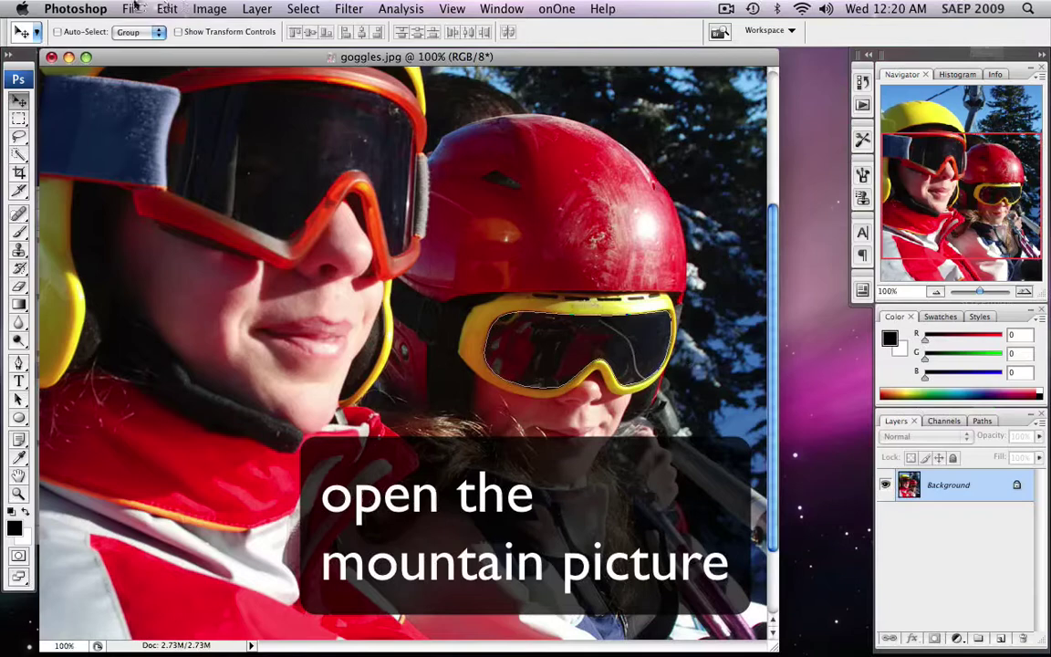
- Open the mountain picture snow_mountain.jpg from the Desktop
{"action": "left_click", "coordinate": [132, 9]}
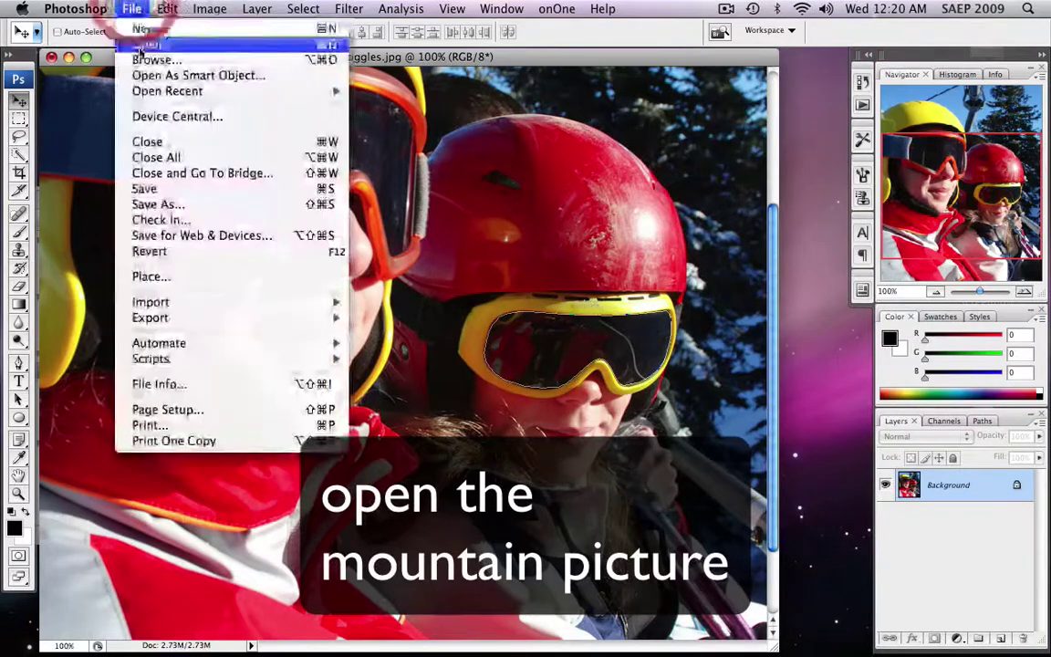
{"action": "left_click", "coordinate": [142, 41]}
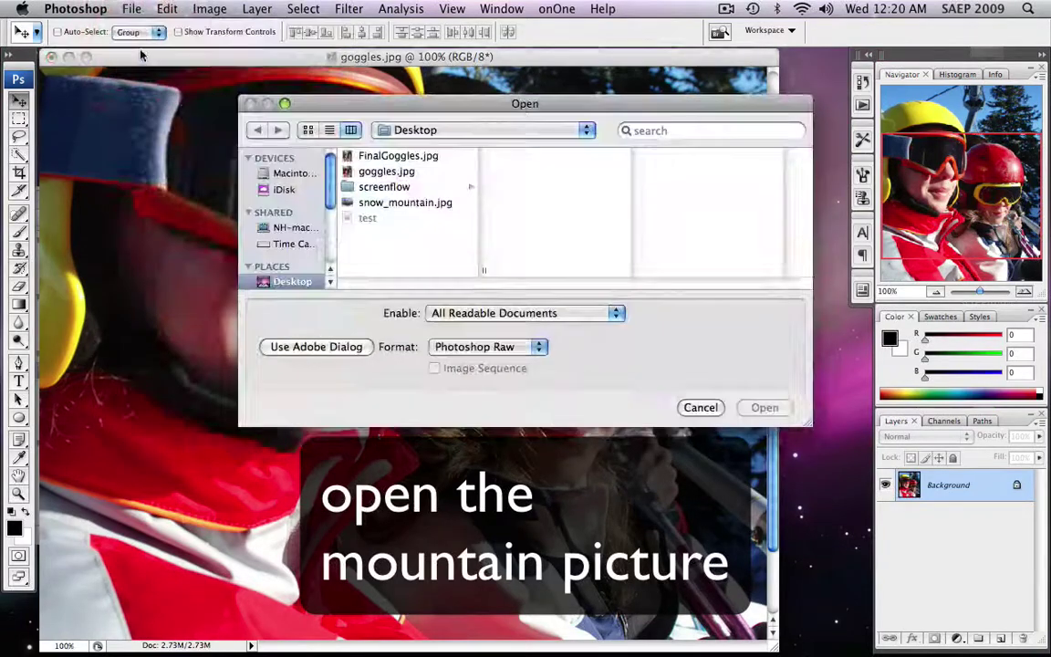
{"action": "left_click", "coordinate": [365, 204]}
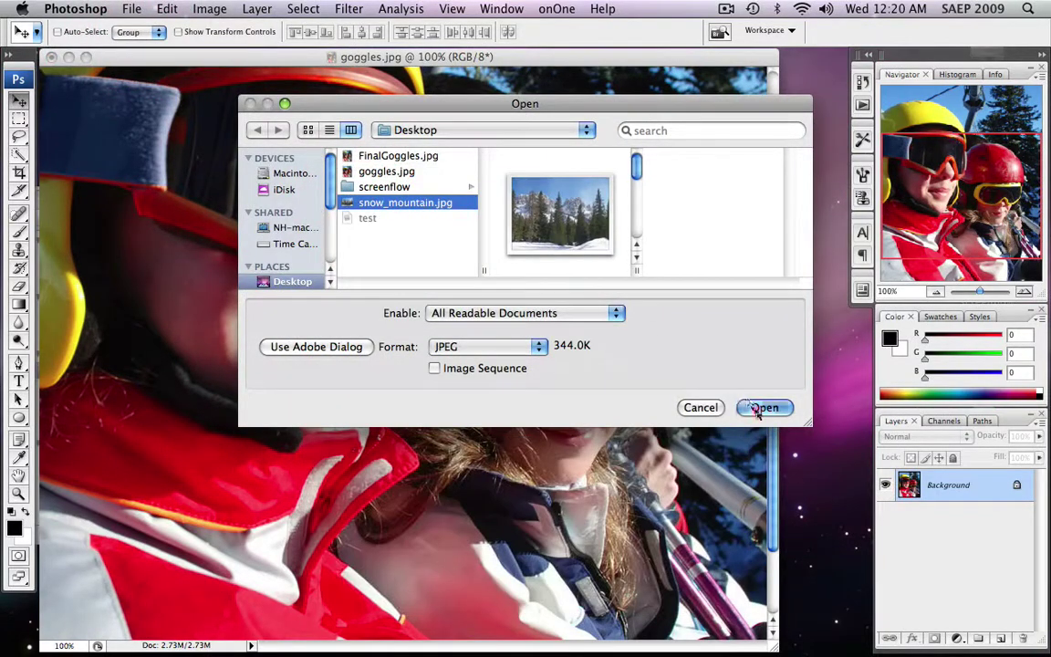
{"action": "left_click", "coordinate": [764, 408]}
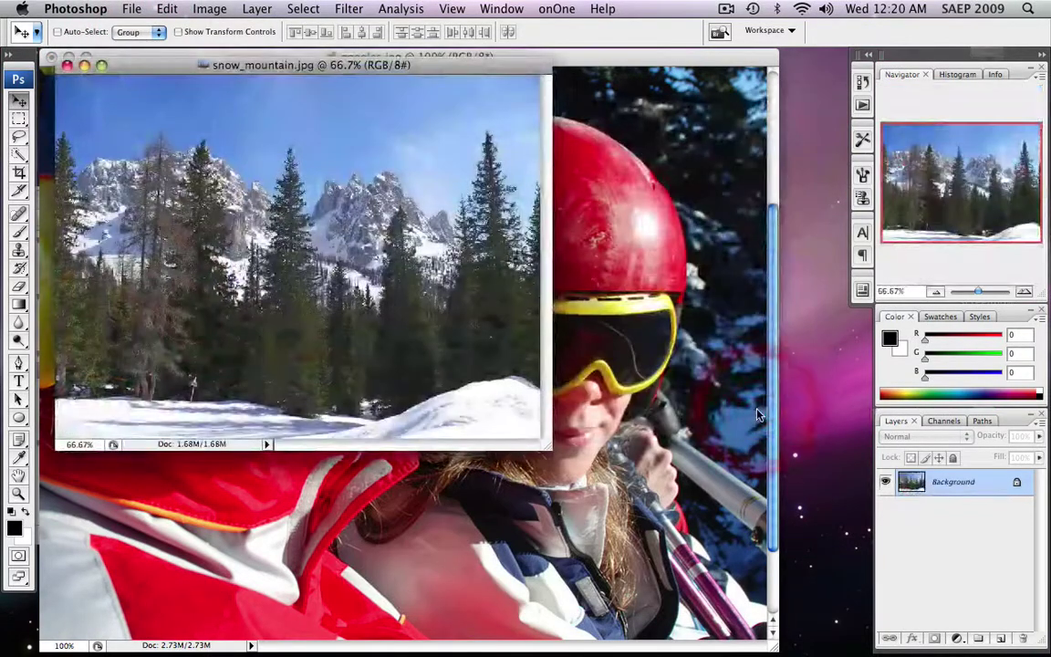
- Copy the mountain picture into goggles.jpg as a new layer and position it so that it covers both skiers' goggles
{"action": "left_click", "coordinate": [16, 100]}
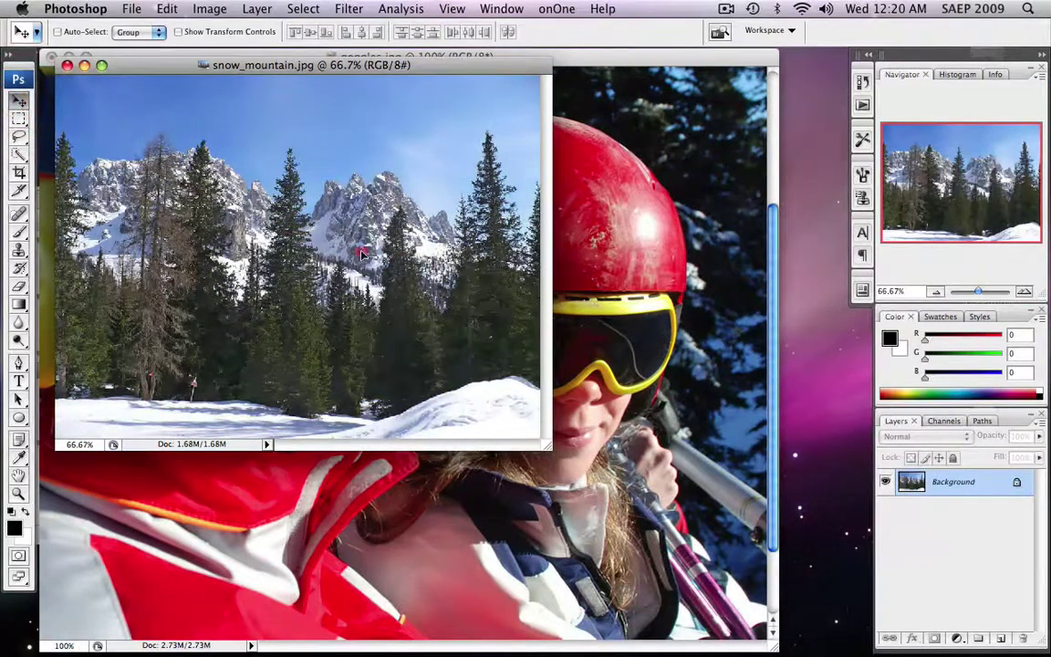
{"action": "left_click_drag", "start_coordinate": [363, 253], "coordinate": [730, 365]}
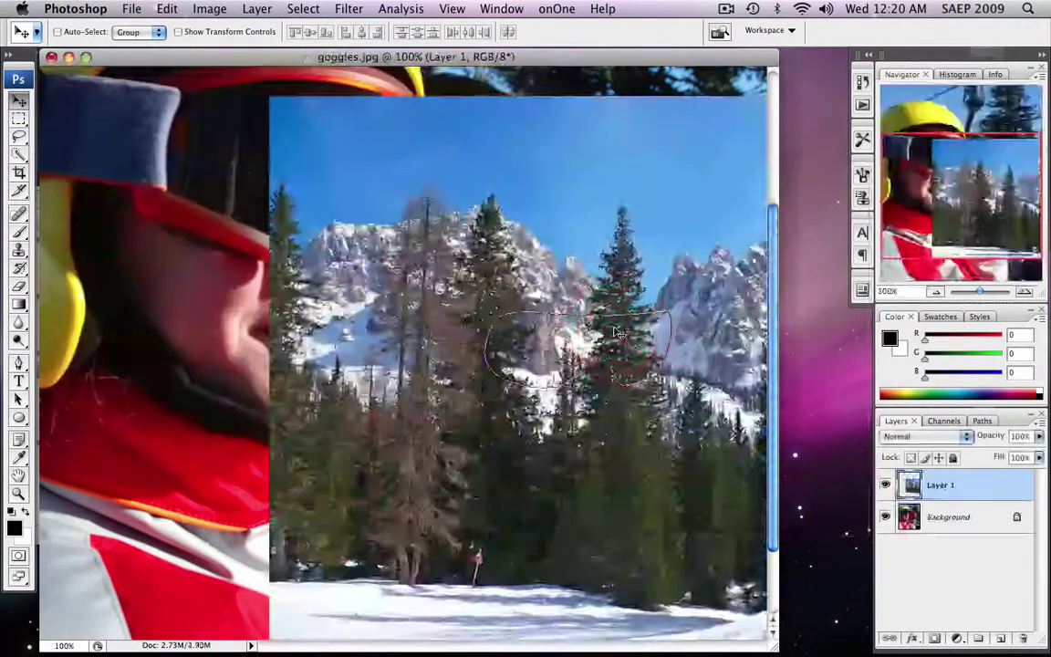
{"action": "left_click_drag", "start_coordinate": [618, 249], "coordinate": [376, 200]}
- Duplicate the mountain picture layer within goggles.jpg and name the copy "mountains 2"
{"action": "right_click", "coordinate": [968, 484]}
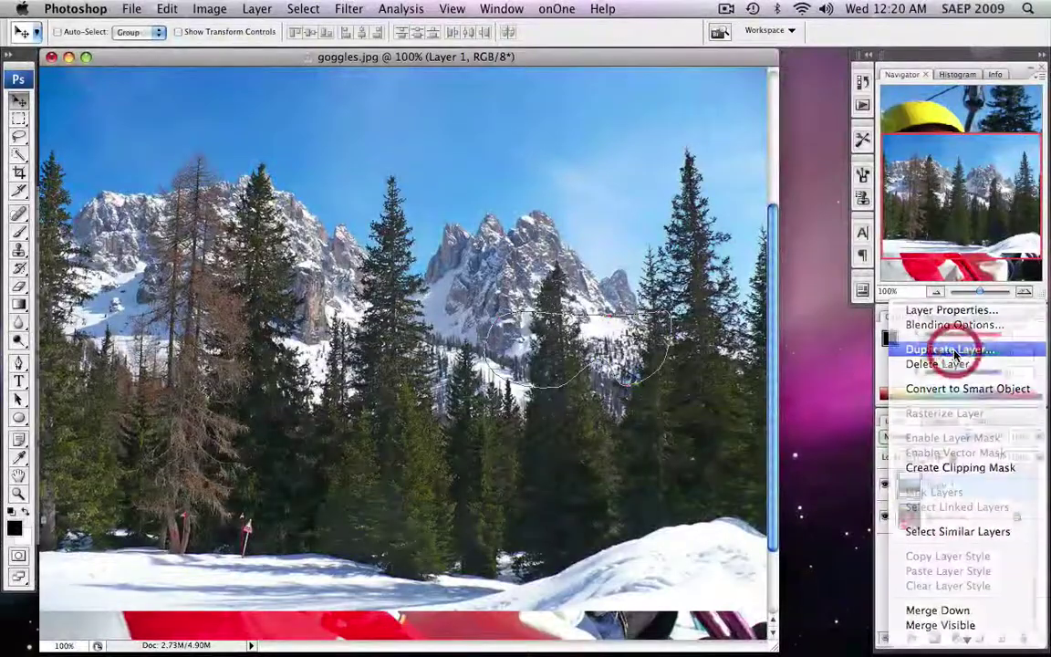
{"action": "left_click", "coordinate": [949, 350]}
{"action": "left_click", "coordinate": [620, 304]}
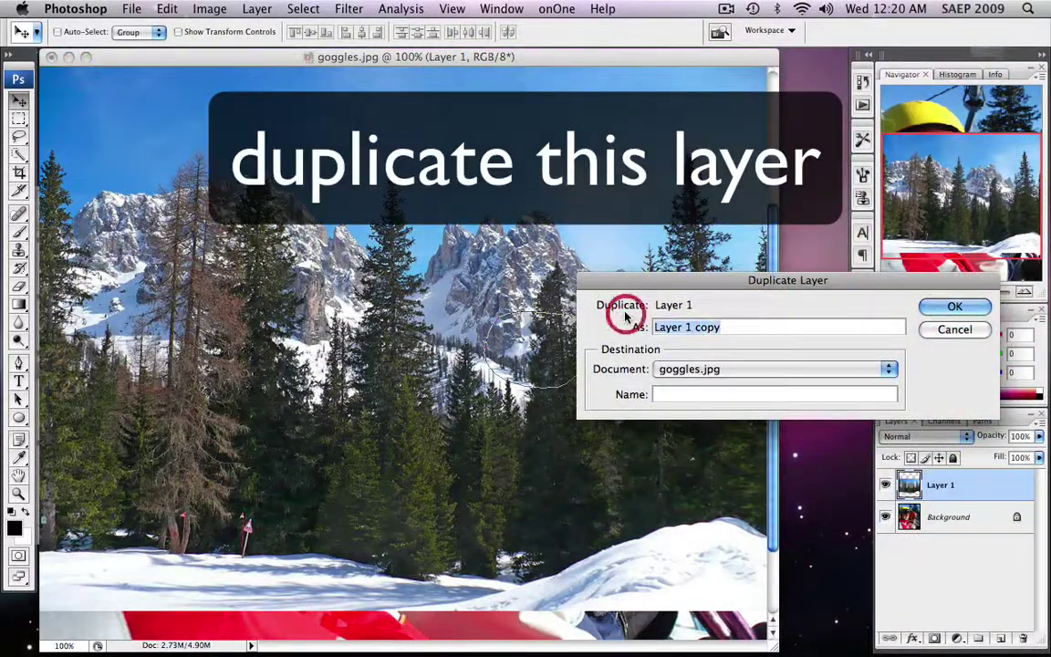
{"action": "type", "text": "mountains 2"}
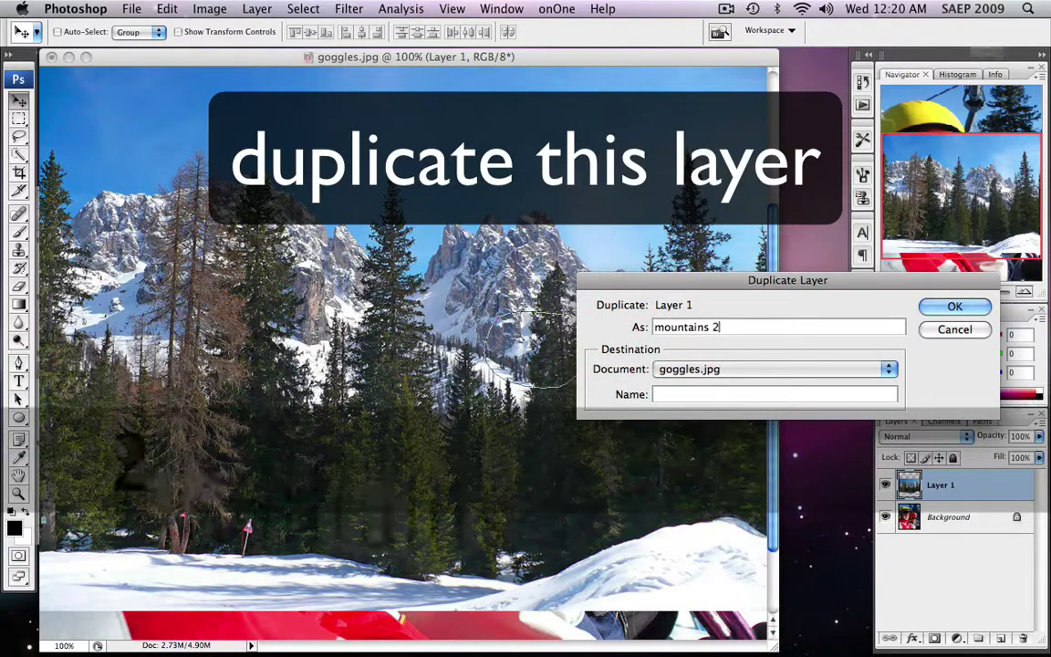
{"action": "key", "text": "Return"}
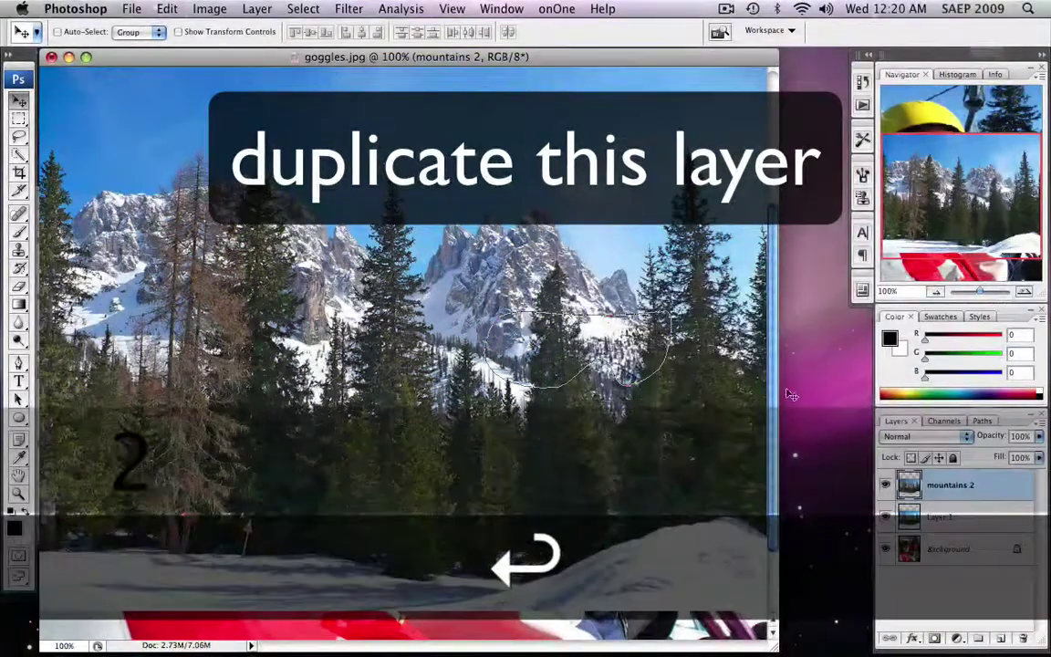
- Rename the original mountain layer, Layer 1, as "mountains 1"
{"action": "left_click", "coordinate": [942, 516]}
{"action": "double_click", "coordinate": [942, 515]}
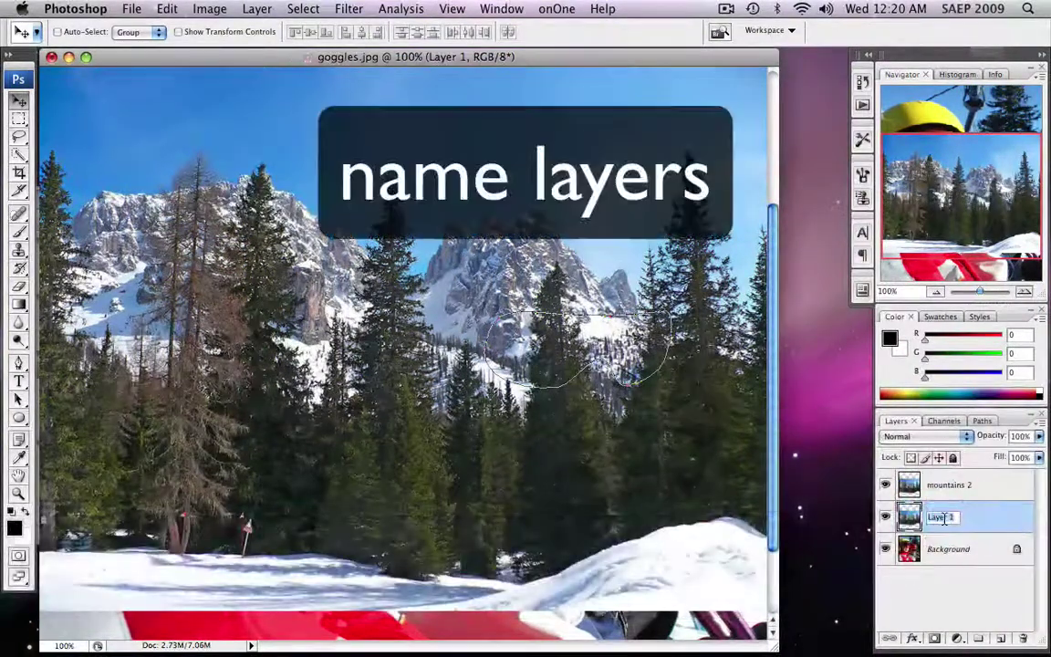
{"action": "type", "text": "mountains"}
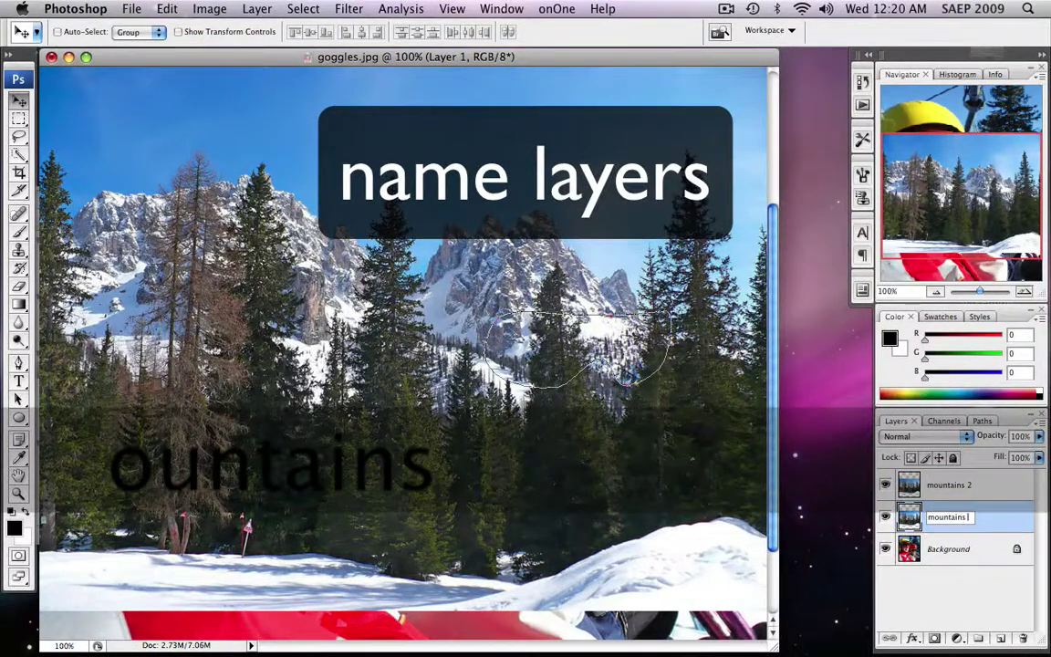
{"action": "type", "text": " 1"}
{"action": "key", "text": "Return"}
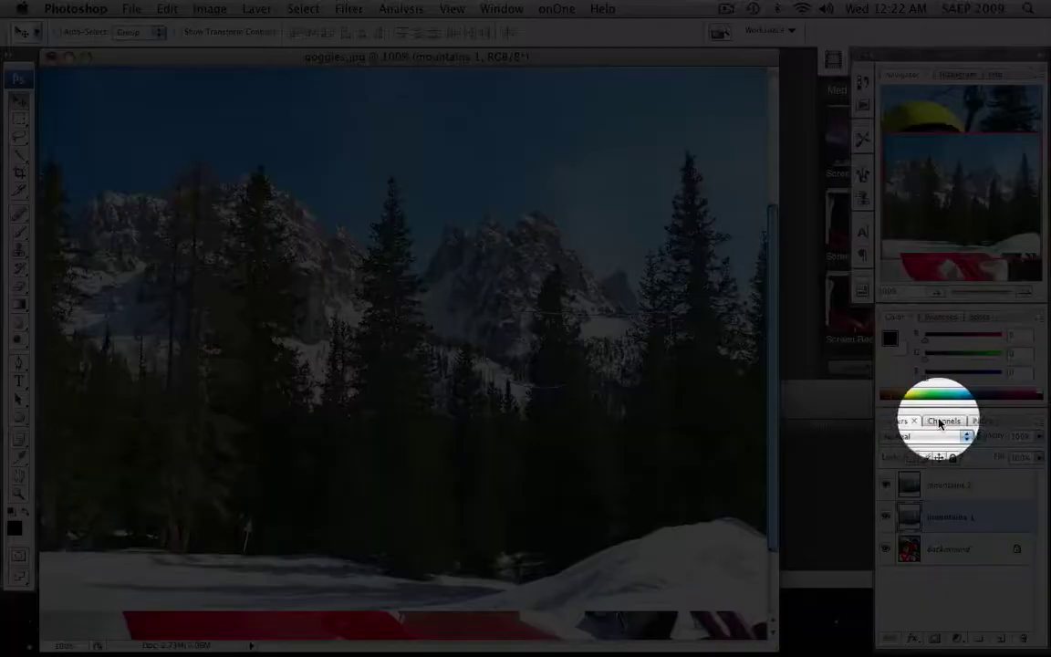
- Make a selection from the "right goggle" path with a feather radius of 2 and turn it into a layer mask on "mountains 1"
{"action": "left_click", "coordinate": [978, 421]}
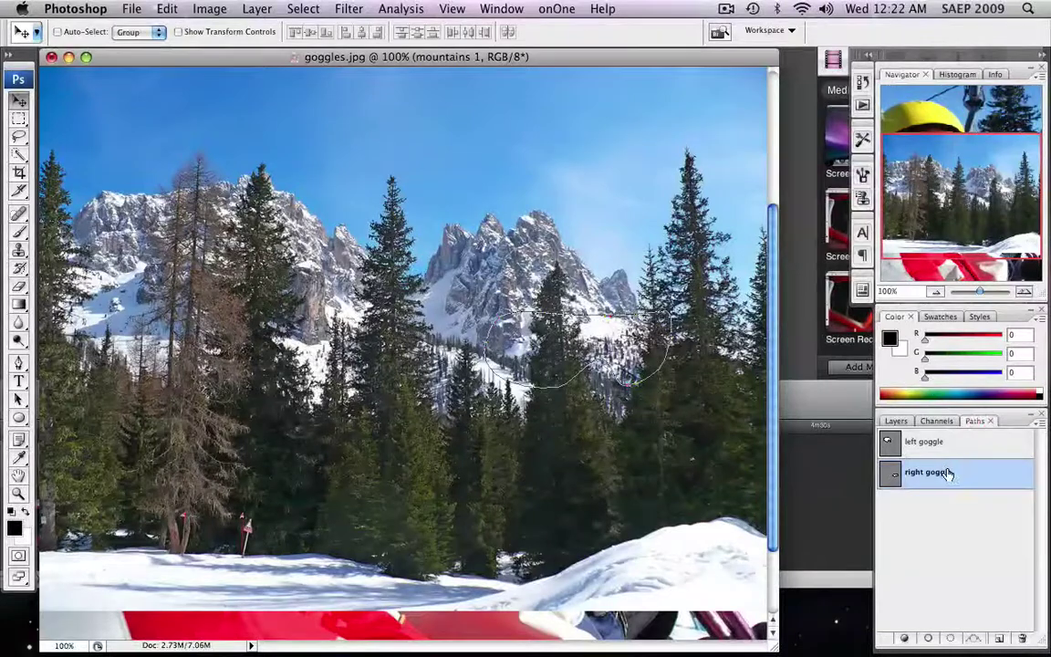
{"action": "right_click", "coordinate": [944, 470]}
{"action": "left_click", "coordinate": [969, 509]}
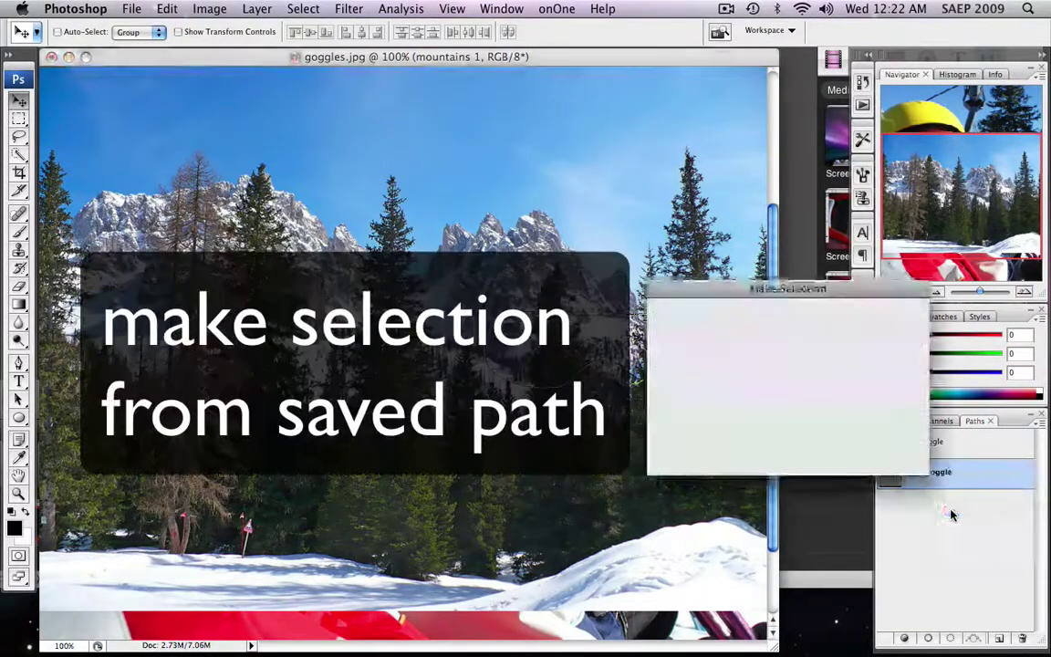
{"action": "type", "text": "2"}
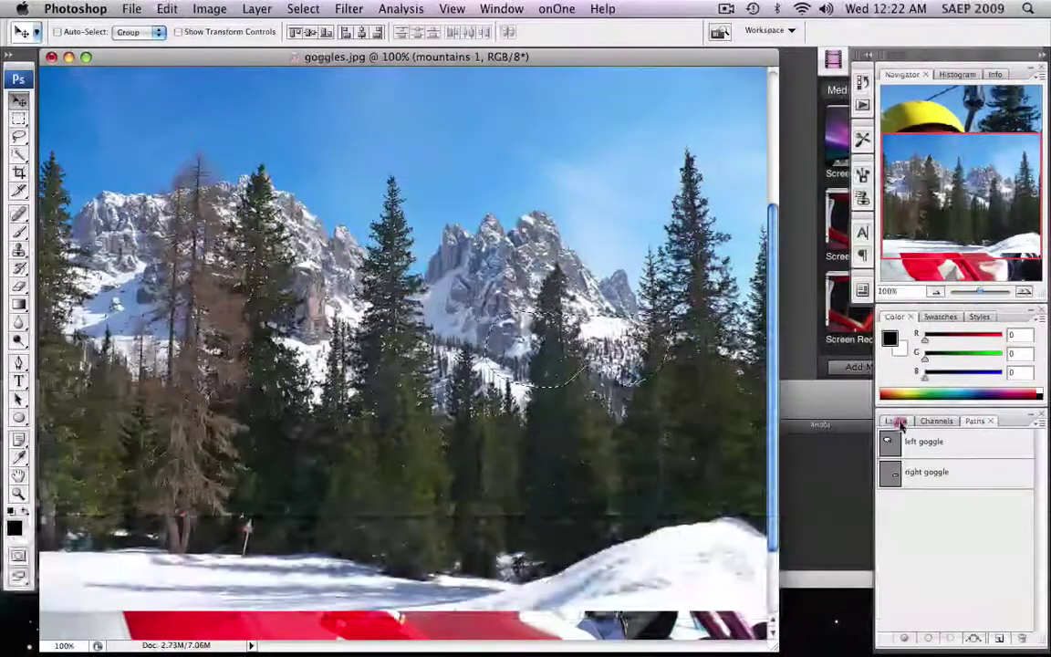
{"action": "left_click", "coordinate": [896, 422]}
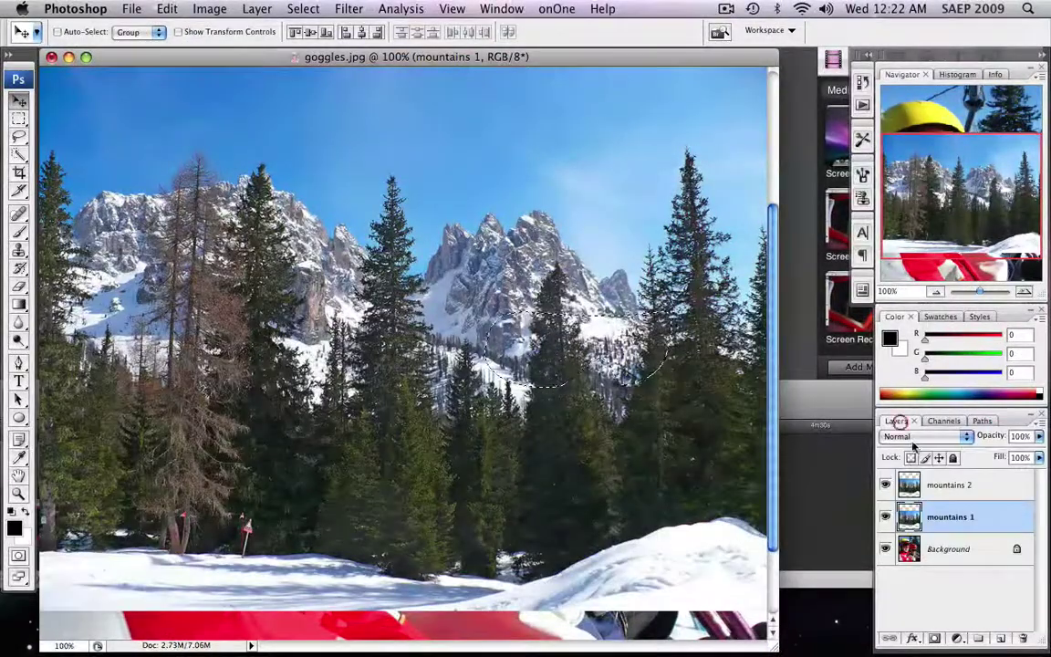
{"action": "left_click", "coordinate": [935, 637]}
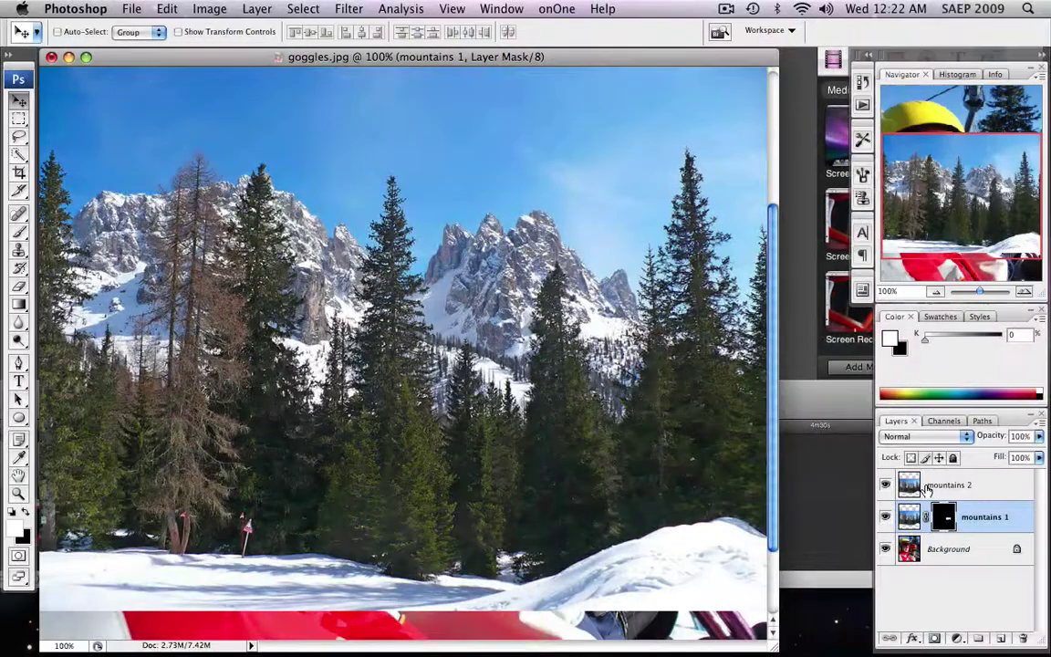
- Select the "mountains 2" layer and briefly hide it to check the masked reflection in the yellow goggle
{"action": "left_click", "coordinate": [926, 487]}
{"action": "left_click", "coordinate": [884, 486]}
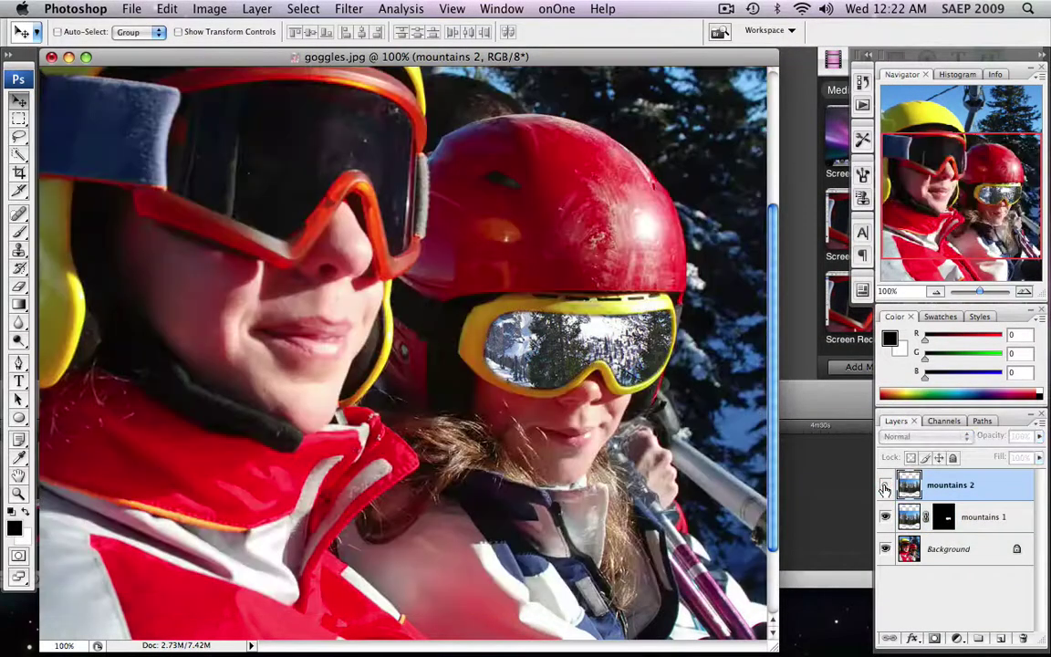
{"action": "left_click", "coordinate": [884, 486]}
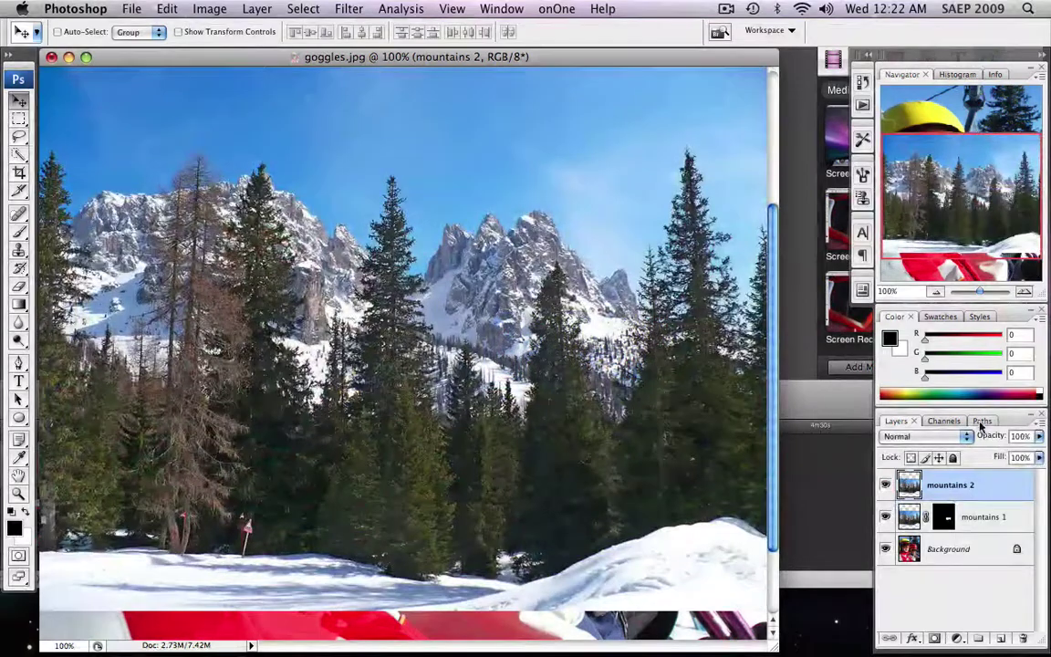
- Make a selection from the "left goggle" path and turn it into a layer mask on "mountains 2"
{"action": "left_click", "coordinate": [978, 421]}
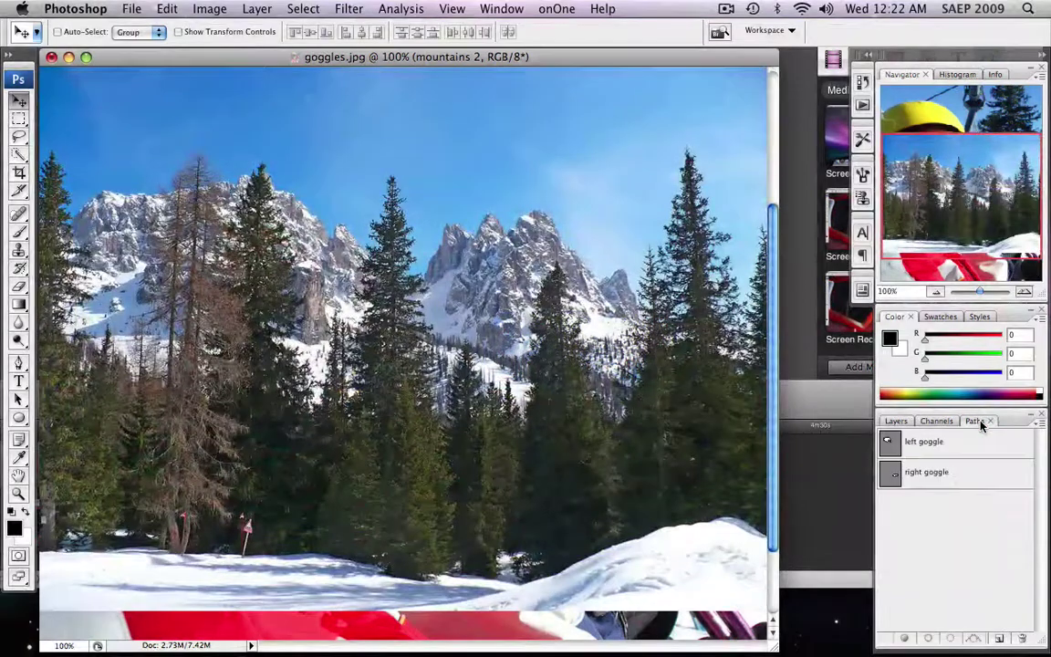
{"action": "left_click", "coordinate": [940, 446]}
{"action": "right_click", "coordinate": [933, 441]}
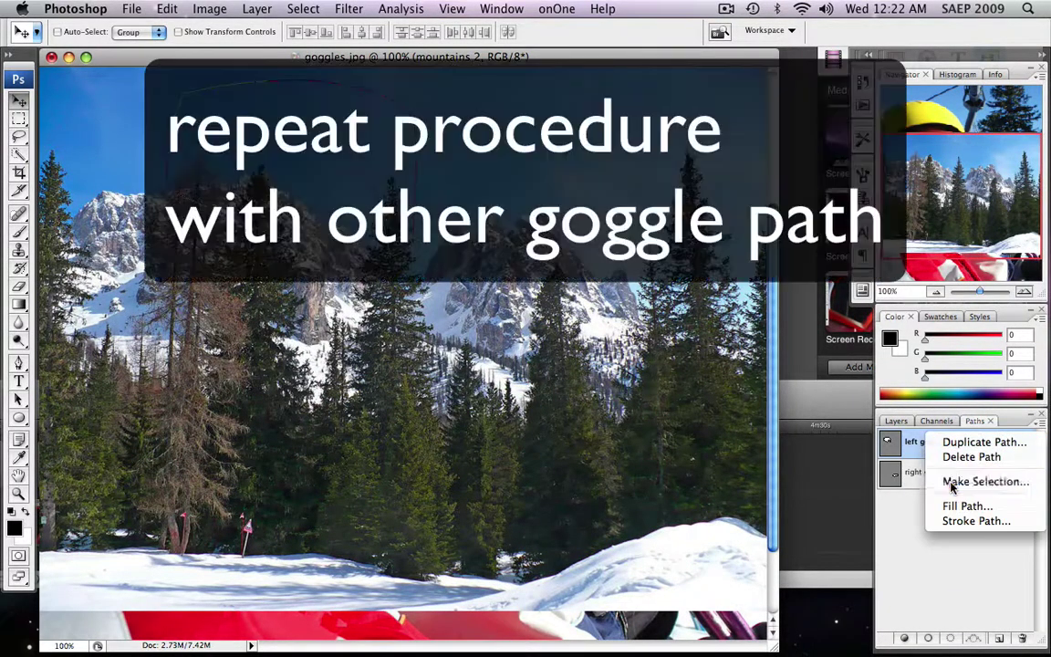
{"action": "left_click", "coordinate": [951, 482]}
{"action": "left_click", "coordinate": [884, 319]}
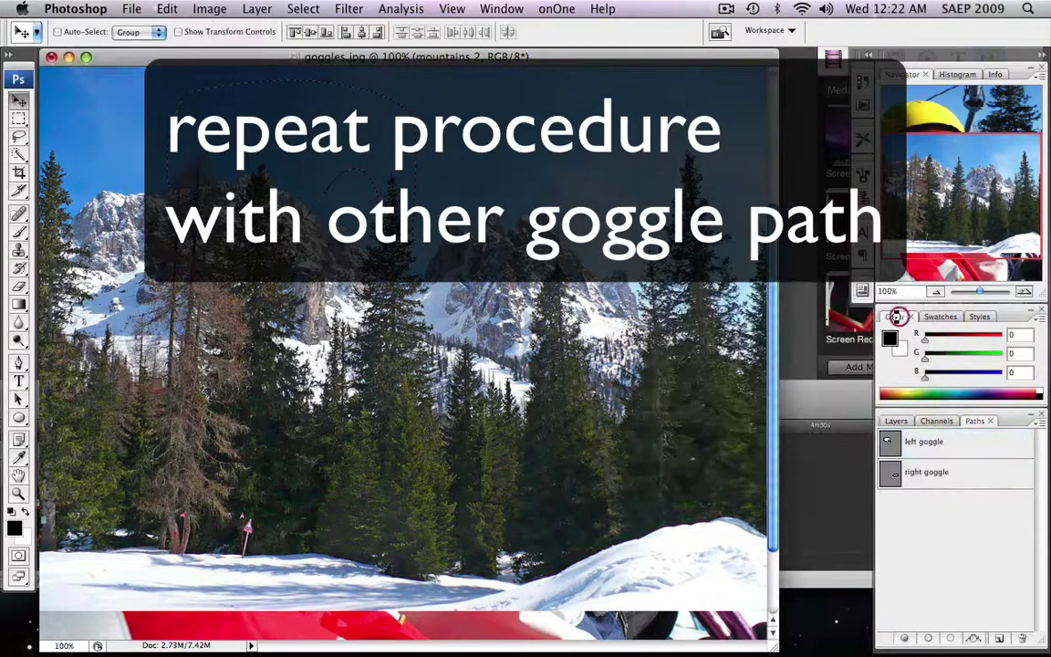
{"action": "left_click", "coordinate": [895, 421]}
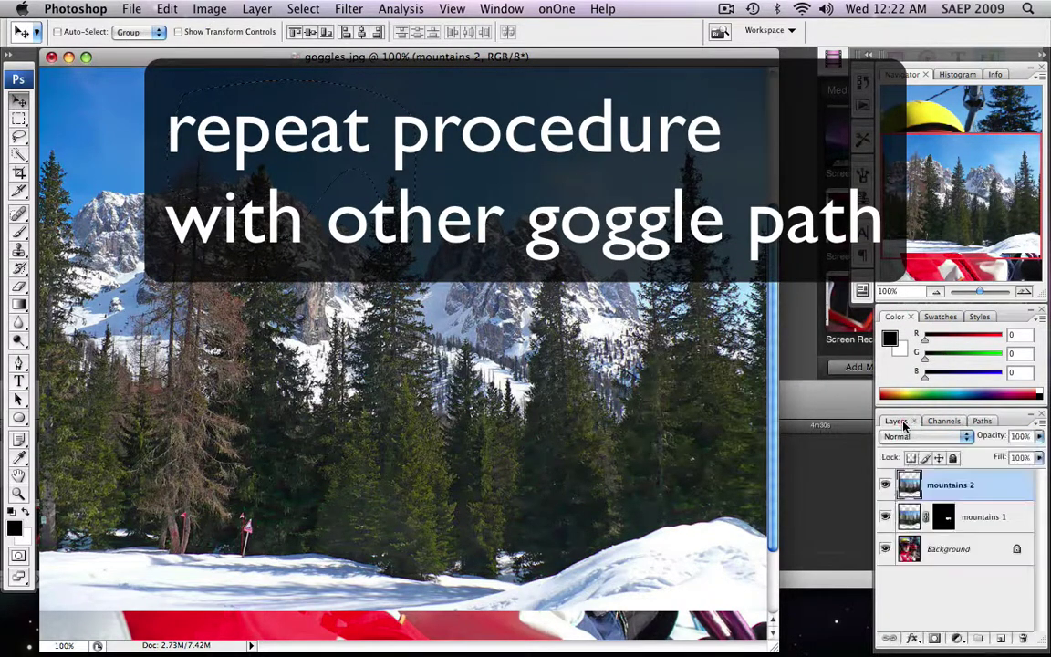
{"action": "left_click", "coordinate": [932, 641]}
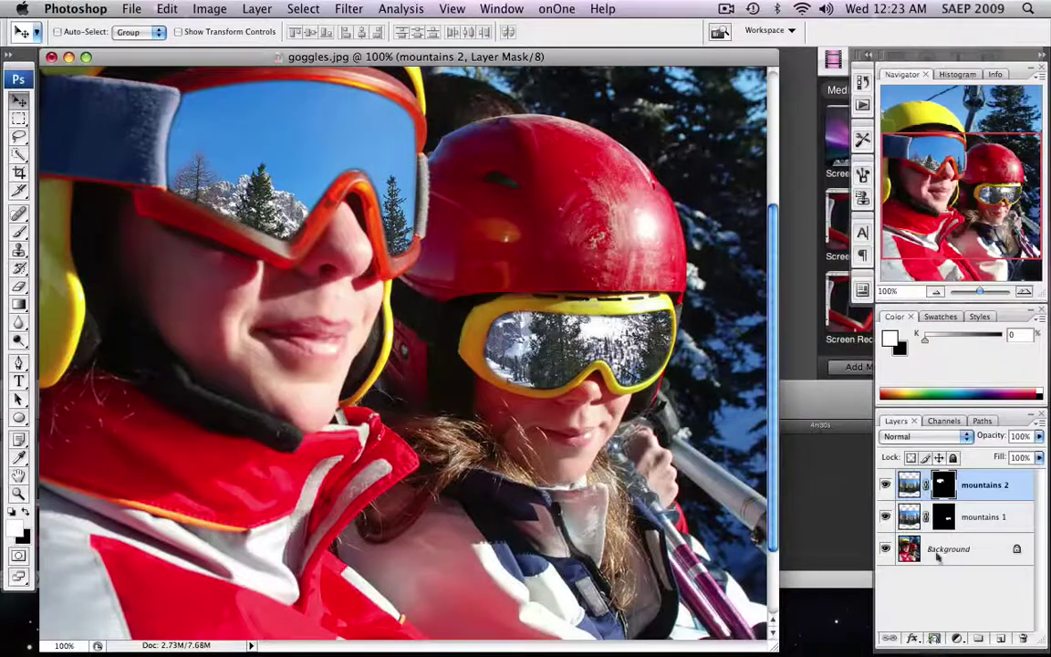
- Unlink the mask from "mountains 2" and move only the mountain image up and to the left inside the orange goggle's lens
{"action": "left_click", "coordinate": [926, 487]}
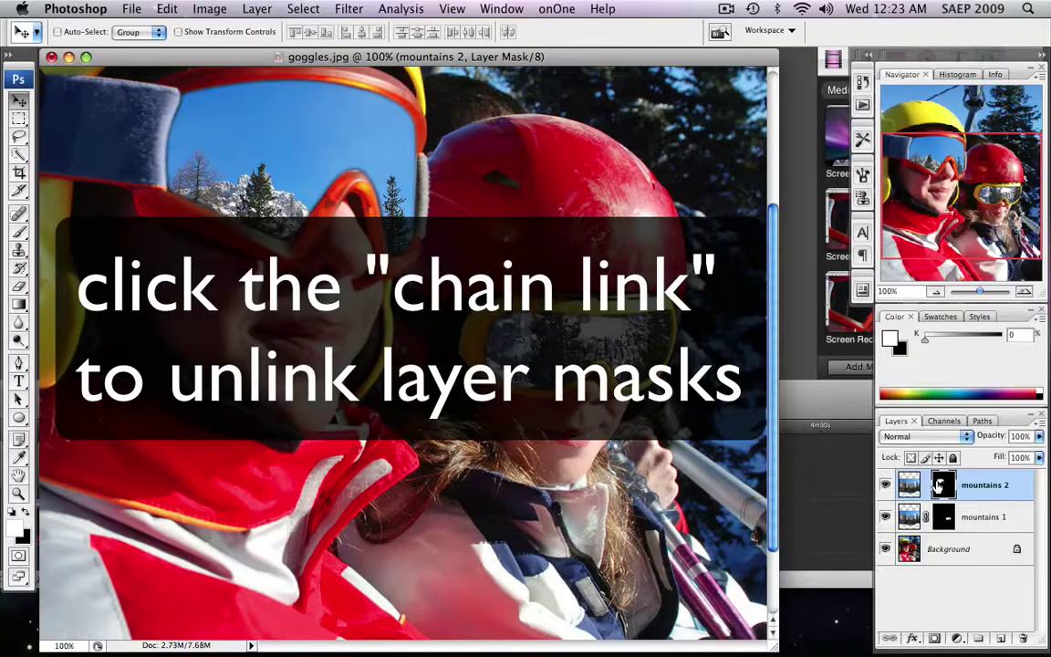
{"action": "left_click", "coordinate": [908, 487]}
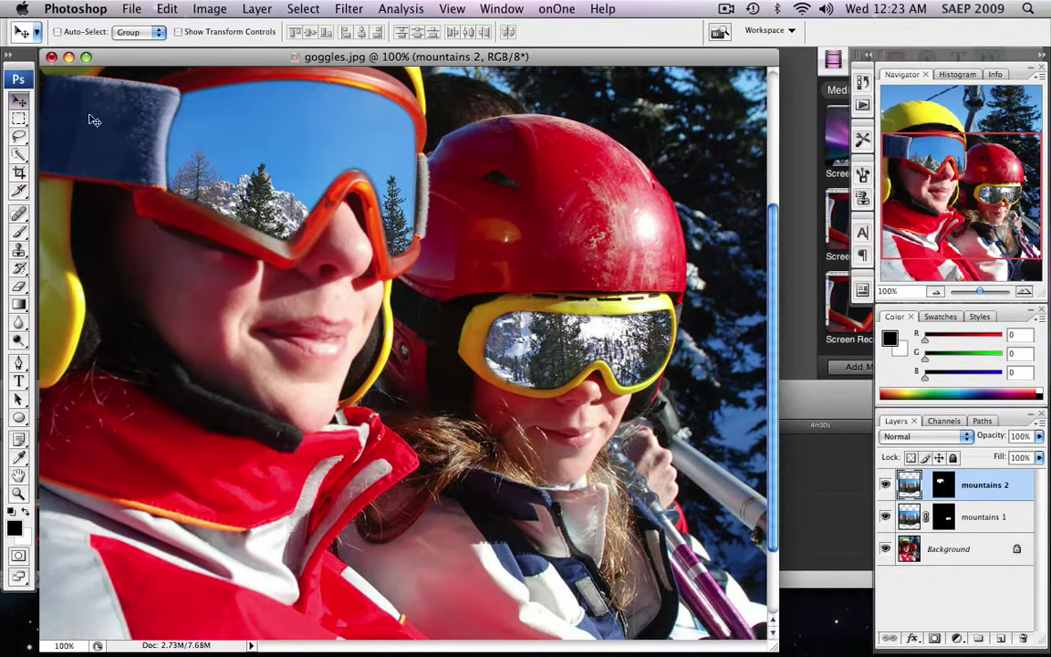
{"action": "left_click_drag", "start_coordinate": [274, 169], "coordinate": [182, 78]}
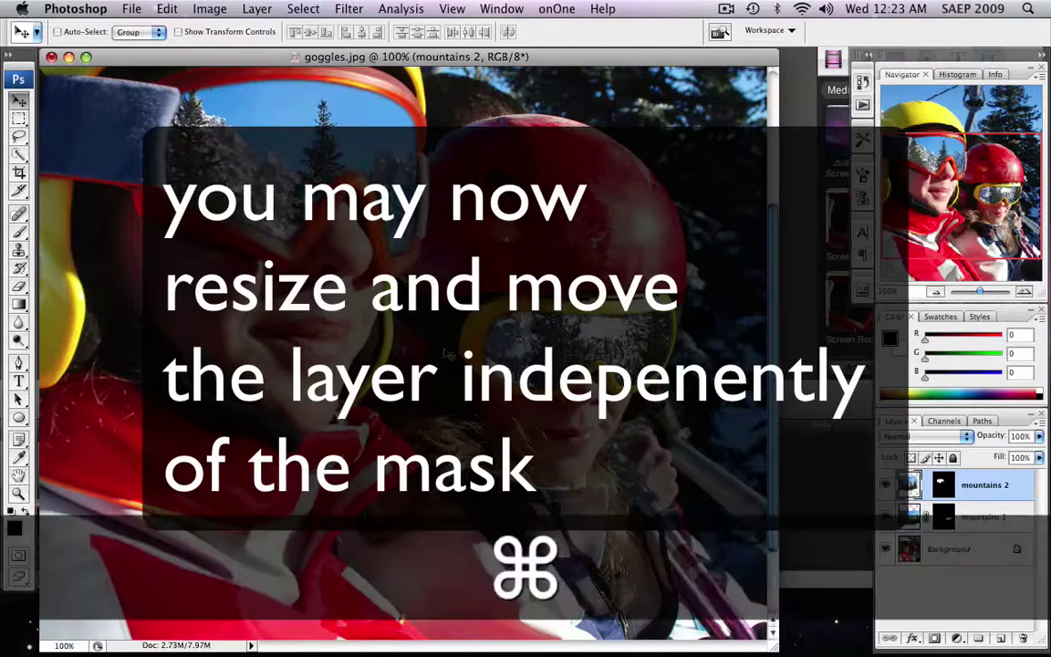
- Show the transform controls and proportionally scale down the "mountains 2" image so the peaks fit inside the orange goggle's lens
{"action": "key", "text": "super+minus"}
{"action": "key", "text": "super+minus"}
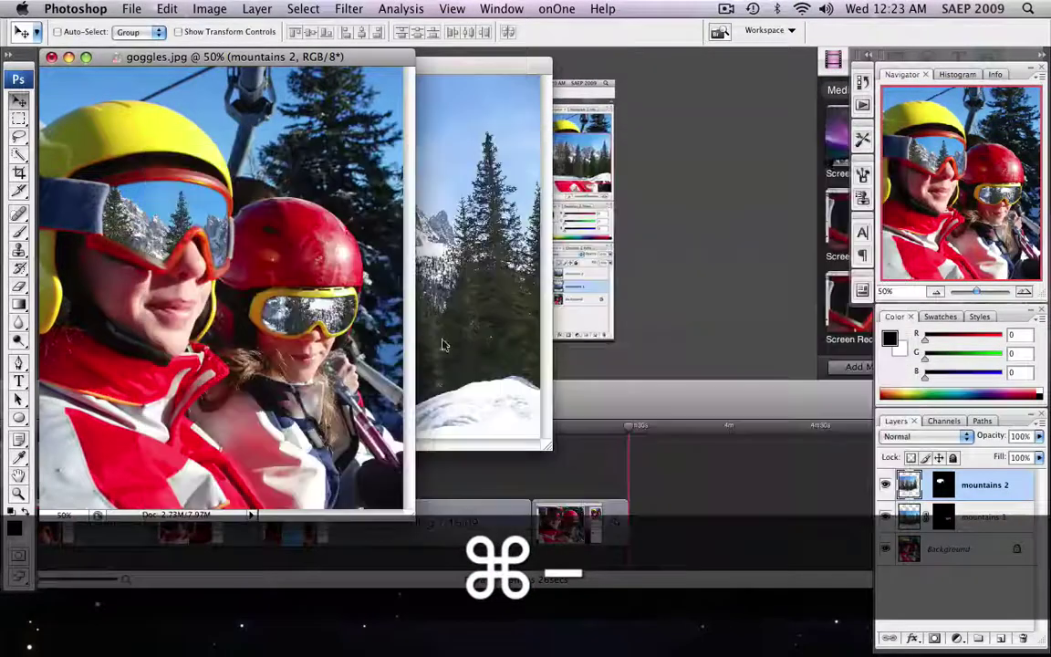
{"action": "left_click", "coordinate": [179, 31]}
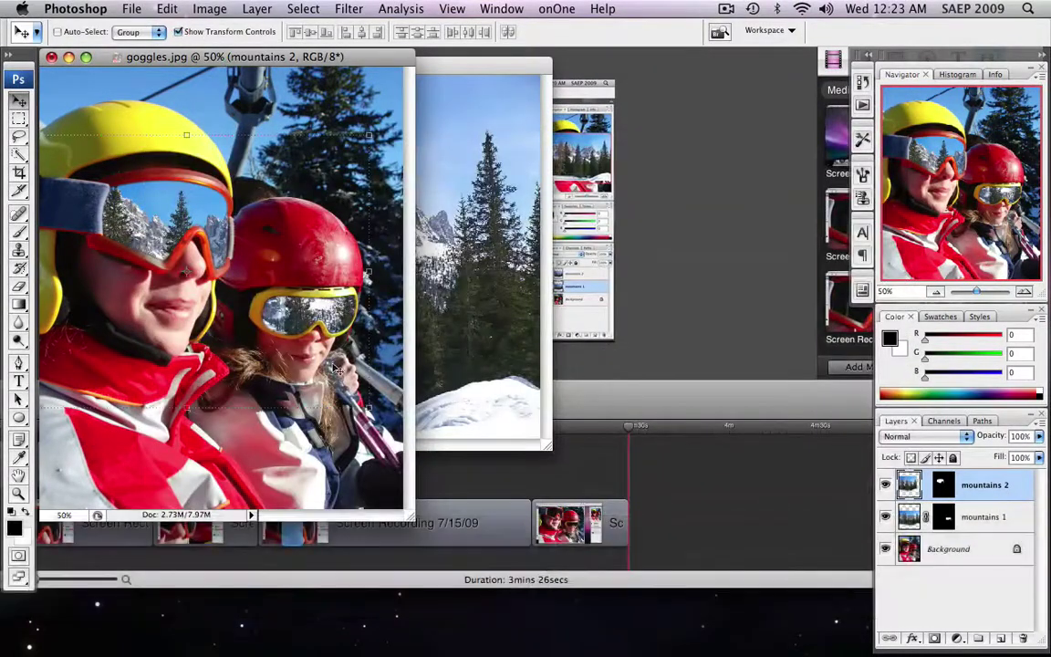
{"action": "left_click_drag", "start_coordinate": [365, 402], "coordinate": [290, 354]}
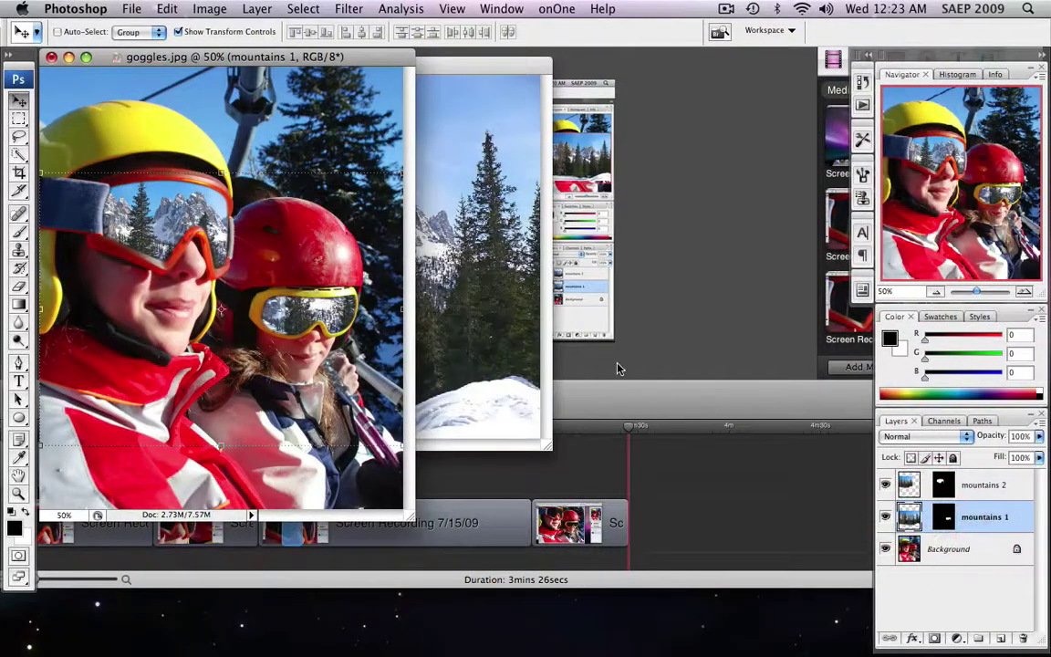
- Scale the "mountains 1" image to 60.9% without its mask and reposition it inside the yellow goggle's lens
{"action": "left_click_drag", "start_coordinate": [294, 327], "coordinate": [252, 301]}
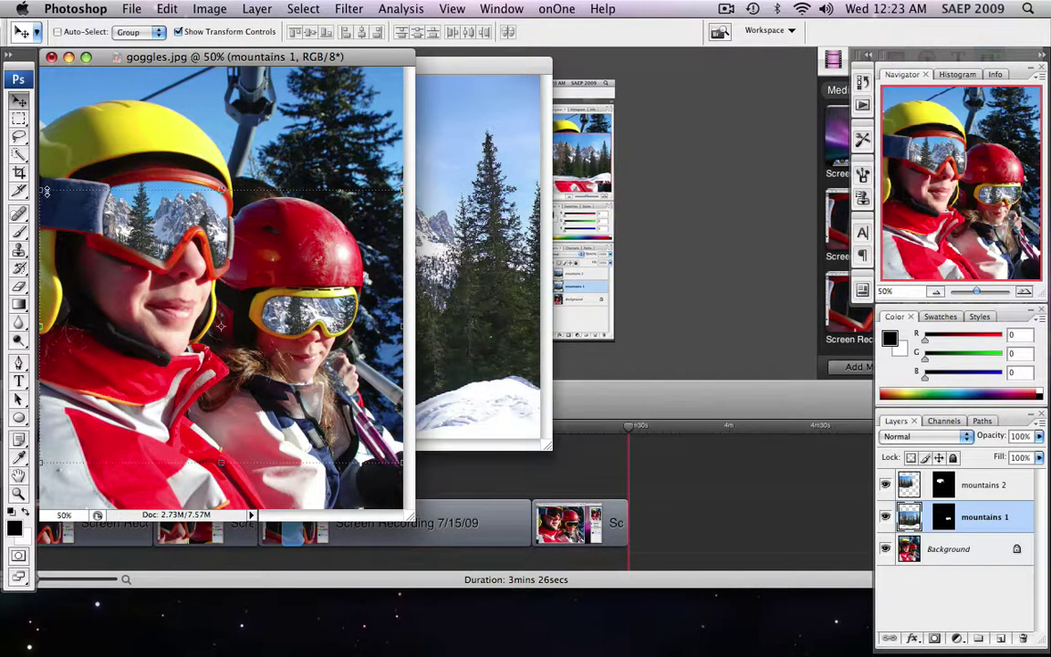
{"action": "left_click_drag", "start_coordinate": [44, 193], "coordinate": [245, 270]}
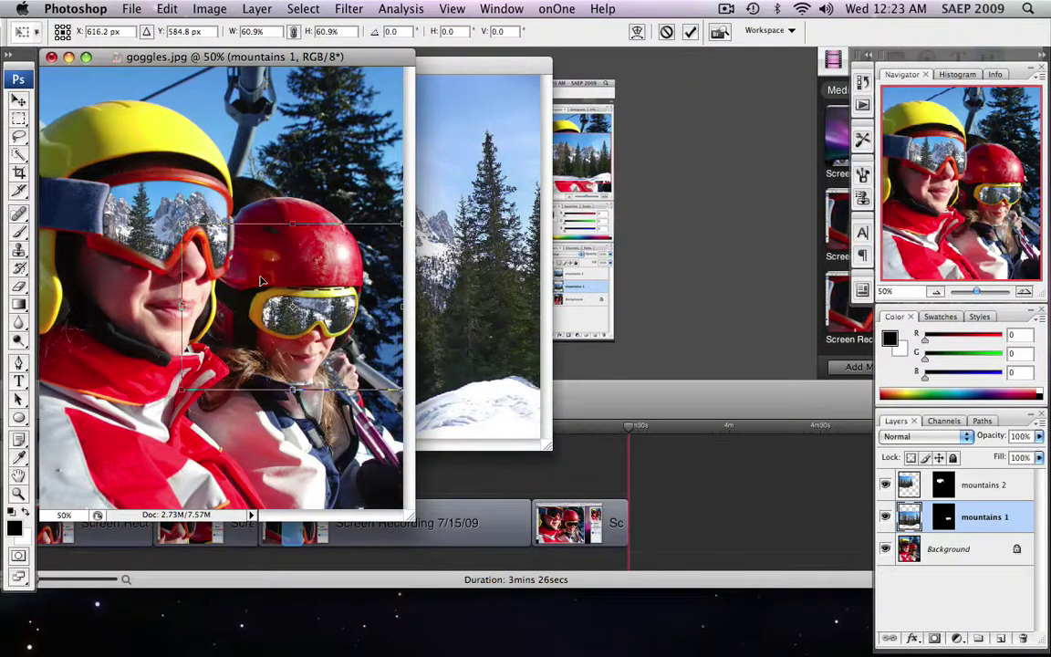
{"action": "left_click_drag", "start_coordinate": [306, 315], "coordinate": [319, 314]}
{"action": "left_click", "coordinate": [691, 32]}
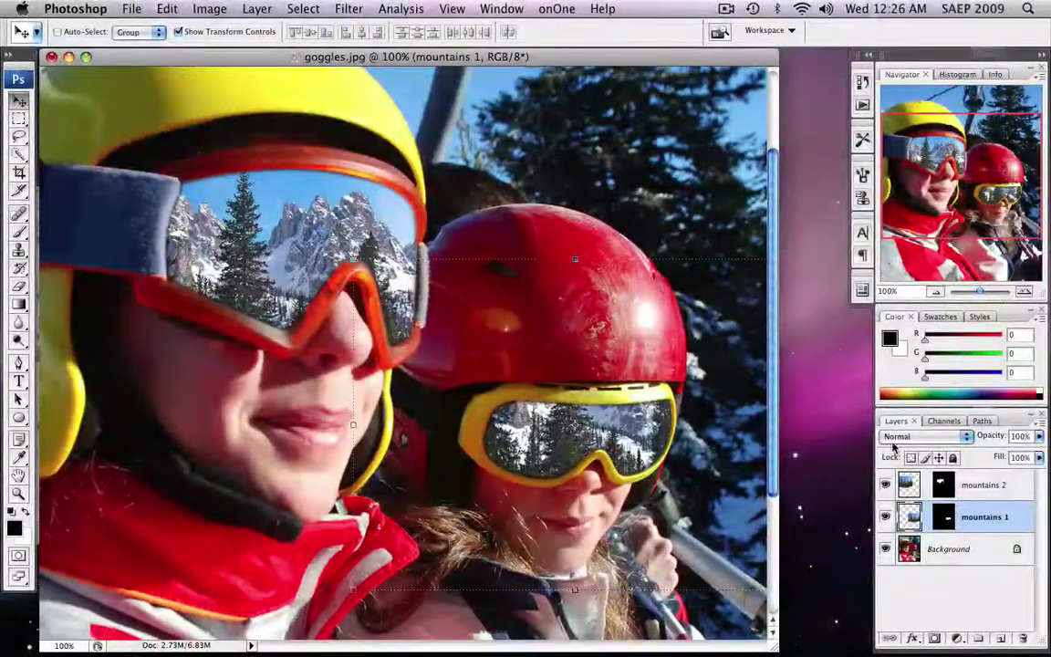
- Set the "mountains 1" layer to Screen blending mode and 79% opacity
{"action": "left_click", "coordinate": [899, 437]}
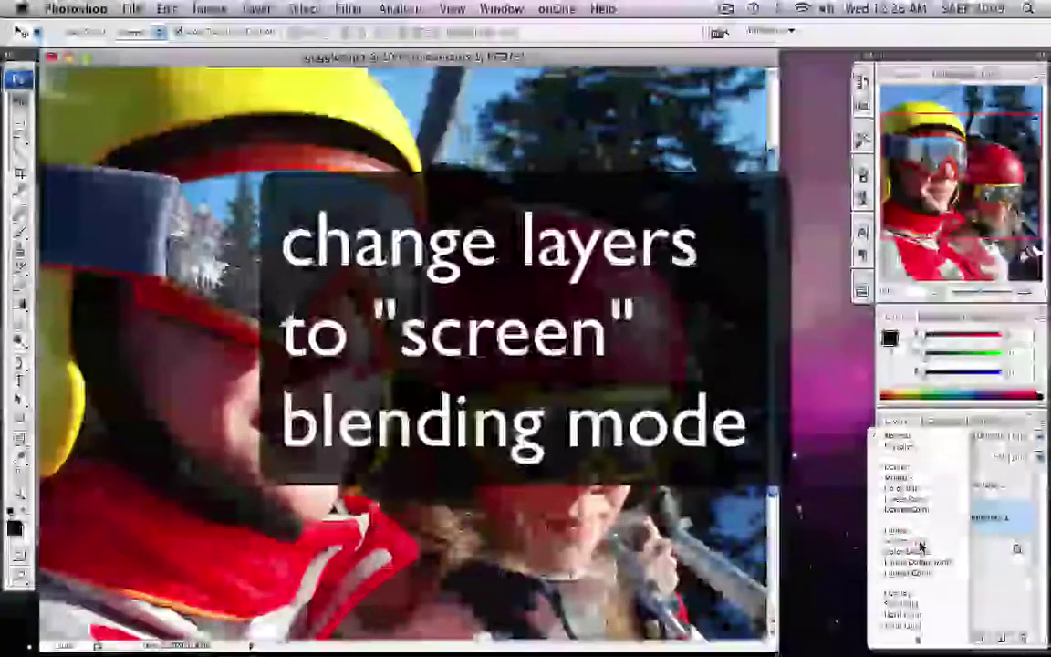
{"action": "left_click", "coordinate": [922, 541]}
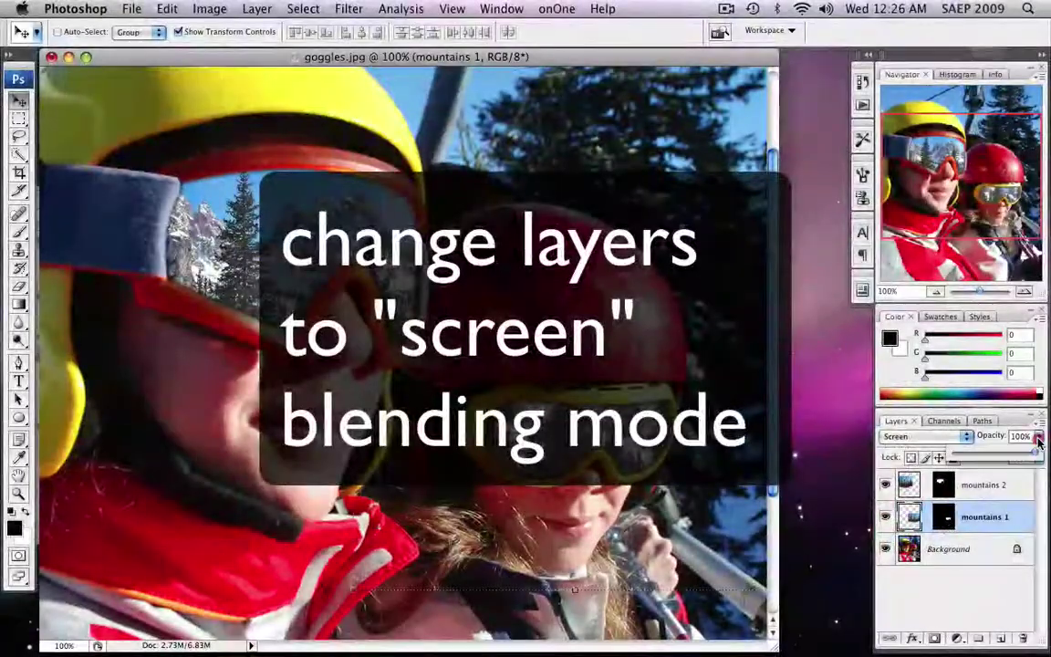
{"action": "left_click_drag", "start_coordinate": [1038, 440], "coordinate": [1018, 456]}
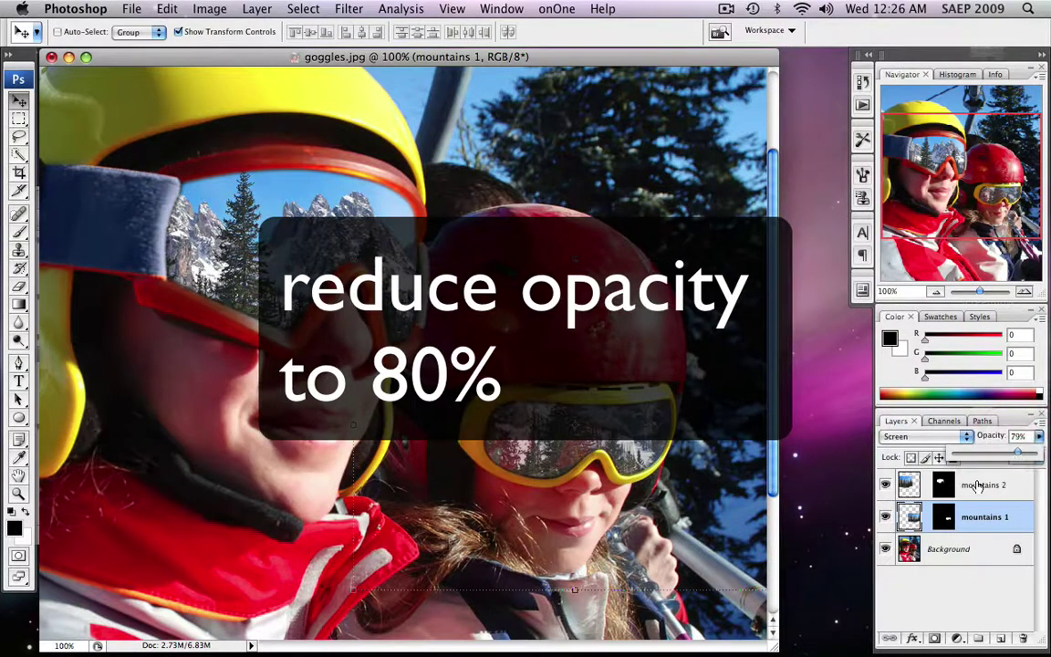
- Set the "mountains 2" layer to Screen blending mode and 80% opacity
{"action": "left_click", "coordinate": [967, 485]}
{"action": "left_click", "coordinate": [940, 437]}
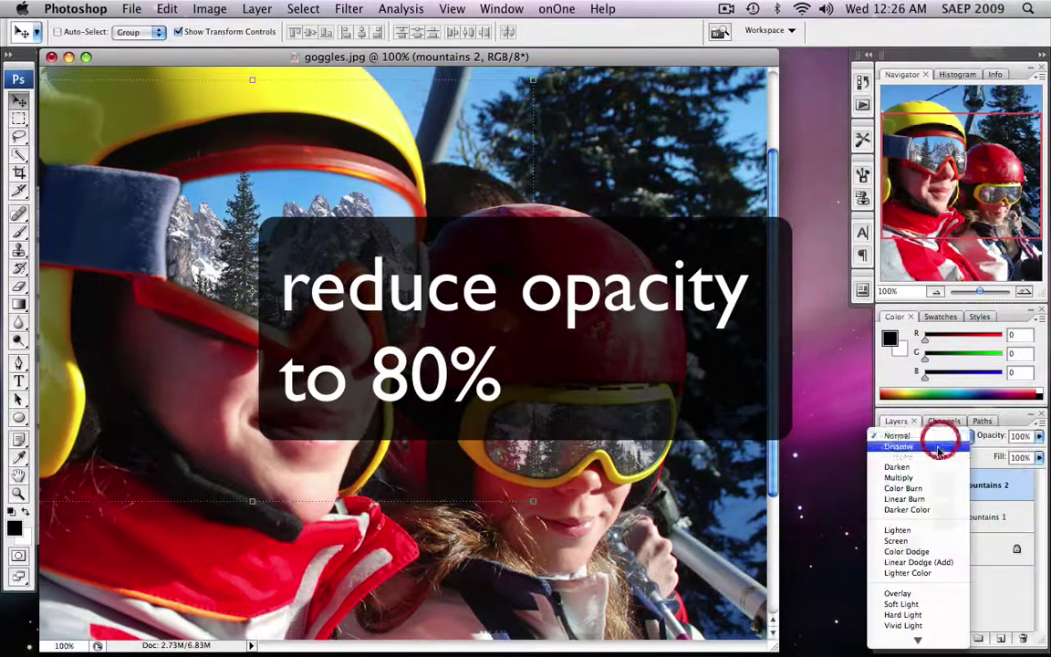
{"action": "left_click", "coordinate": [935, 540]}
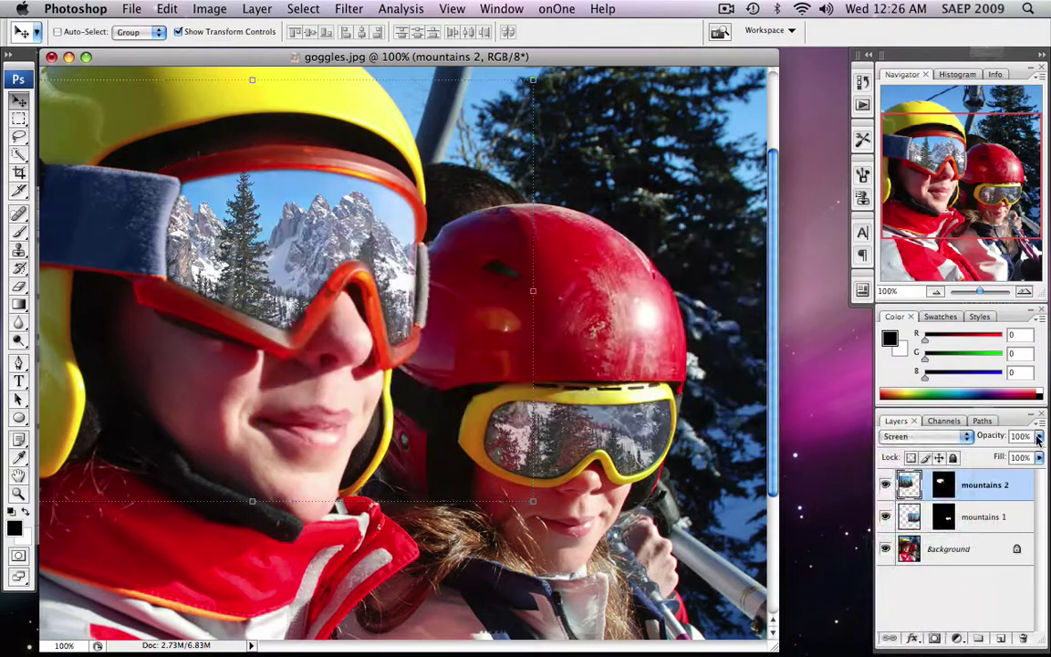
{"action": "left_click", "coordinate": [1038, 439]}
{"action": "left_click_drag", "start_coordinate": [1021, 454], "coordinate": [1019, 455]}
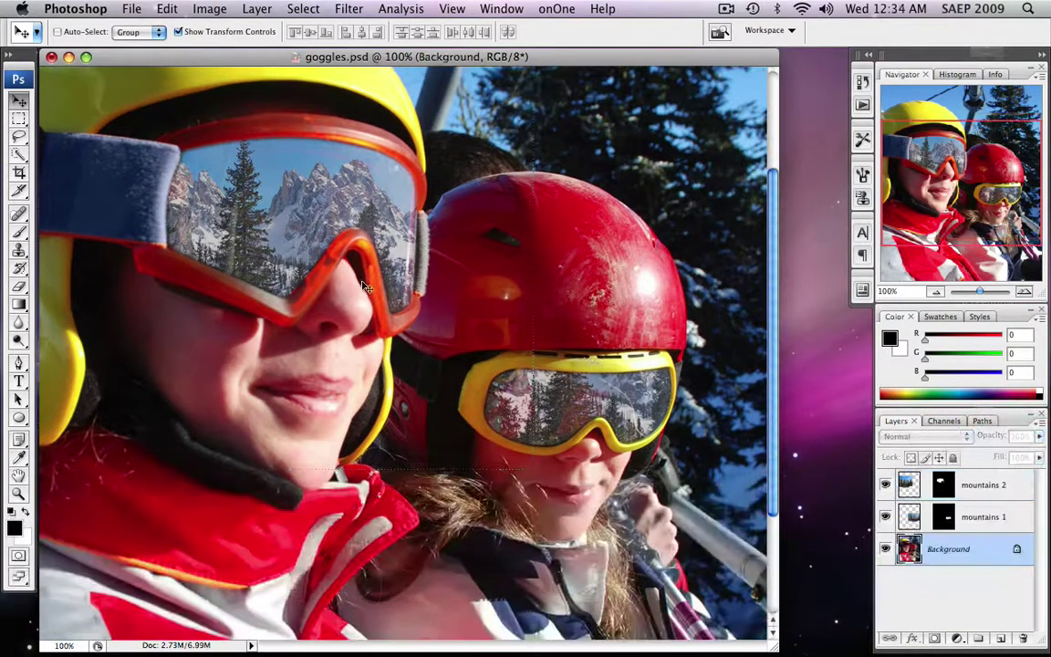
- Paint on the "mountains 2" mask over both eyes in the orange goggle with a soft 74 px black brush at 46% opacity
{"action": "left_click", "coordinate": [965, 484]}
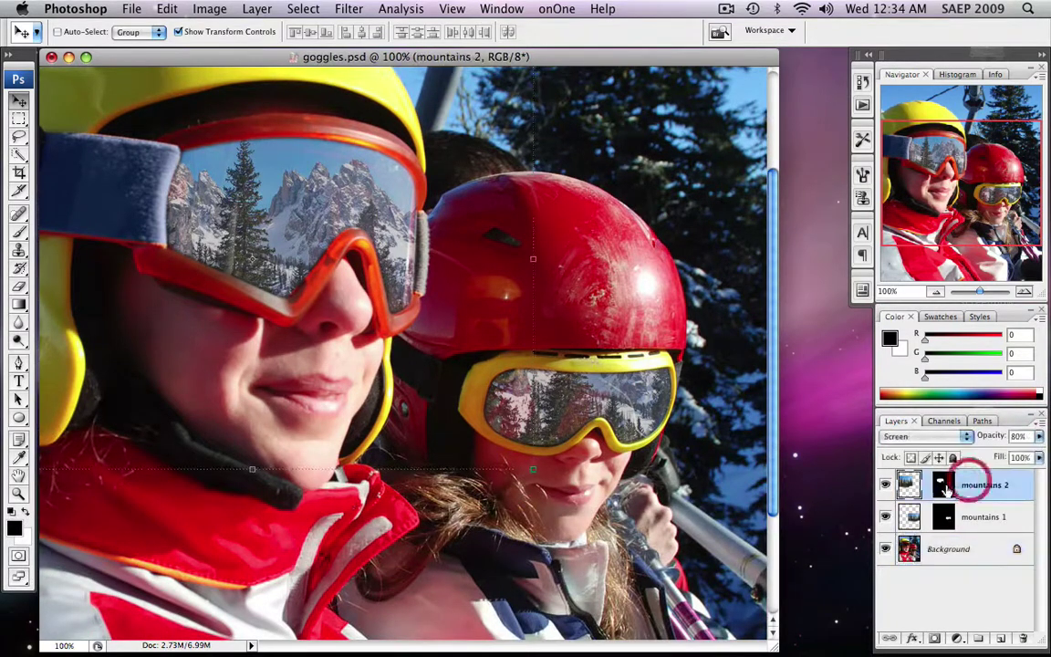
{"action": "left_click", "coordinate": [943, 484]}
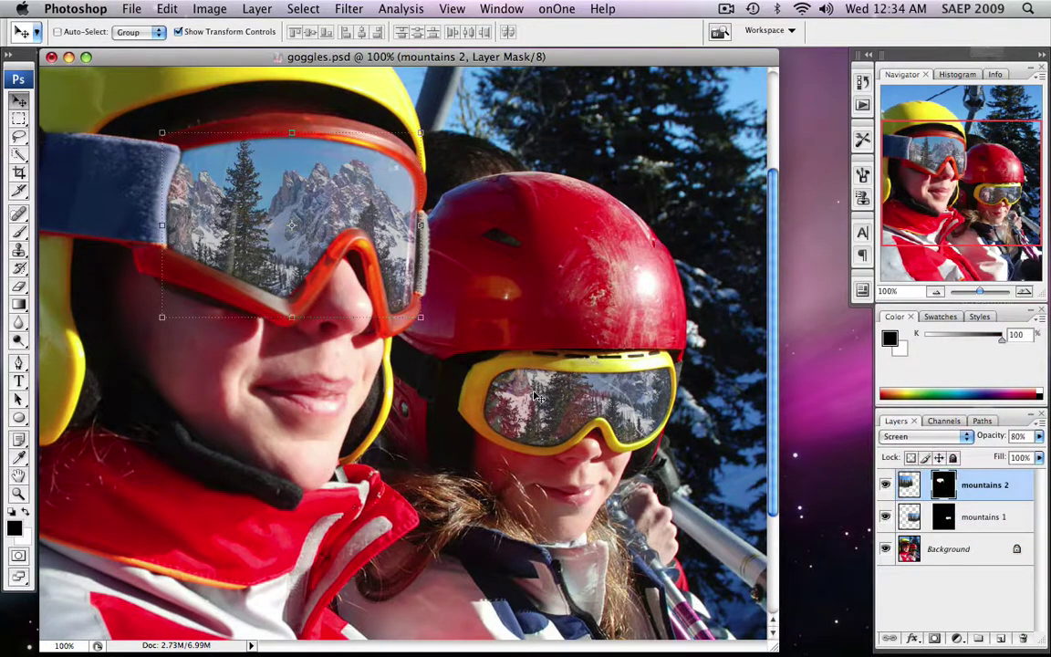
{"action": "left_click", "coordinate": [21, 232]}
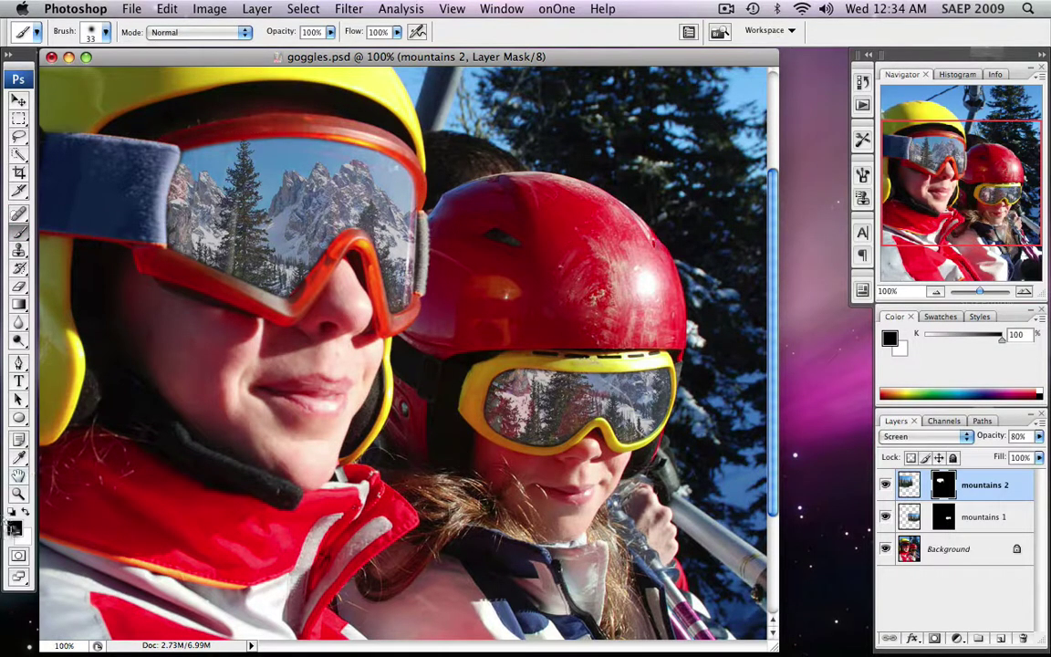
{"action": "left_click", "coordinate": [13, 527]}
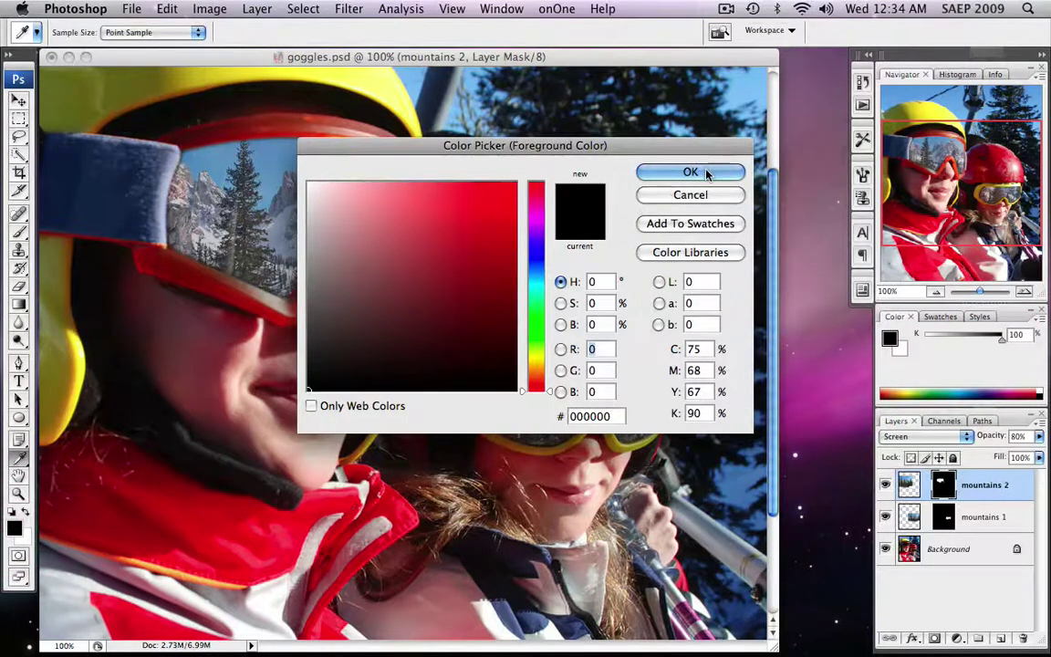
{"action": "left_click", "coordinate": [690, 173]}
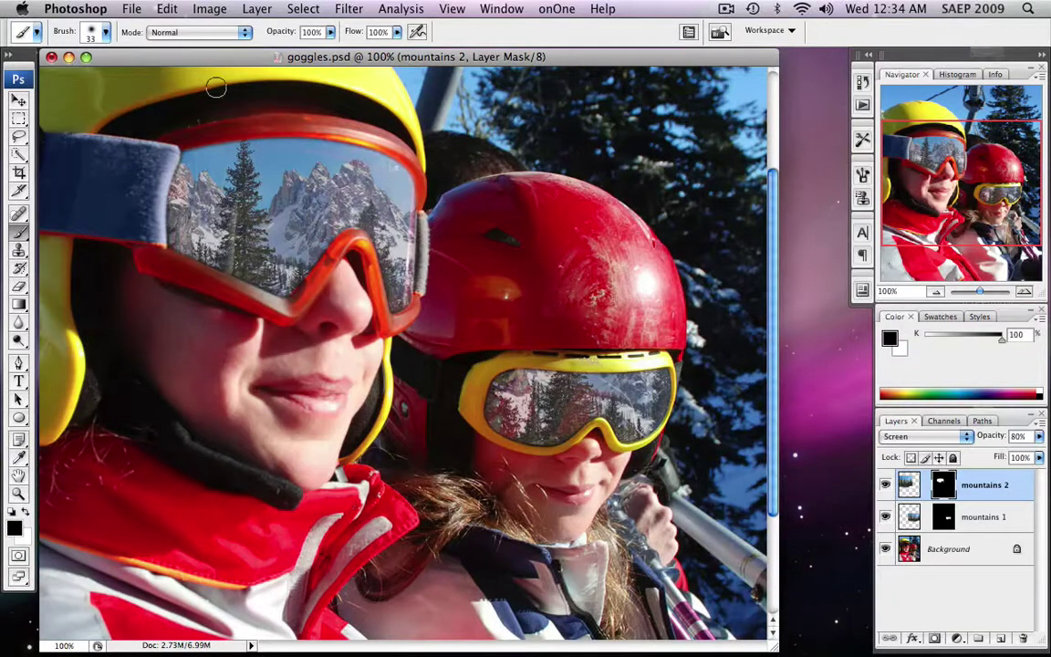
{"action": "left_click", "coordinate": [106, 33]}
{"action": "left_click_drag", "start_coordinate": [48, 76], "coordinate": [75, 81]}
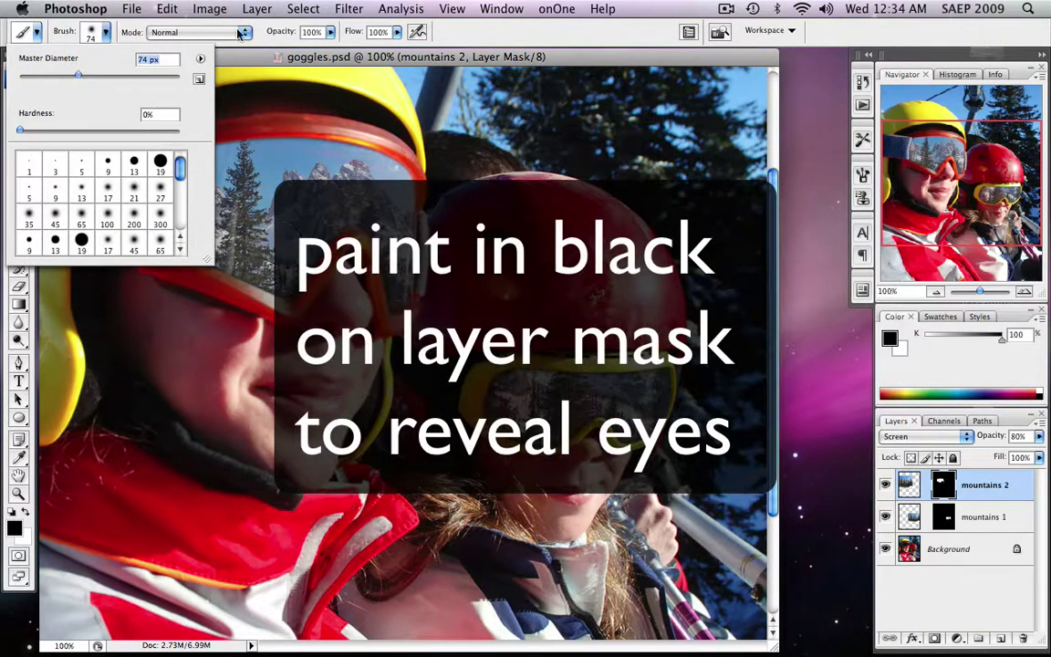
{"action": "mouse_move", "coordinate": [330, 32]}
{"action": "left_mouse_down"}
{"action": "mouse_move", "coordinate": [328, 42]}
{"action": "mouse_move", "coordinate": [287, 46]}
{"action": "left_mouse_up"}
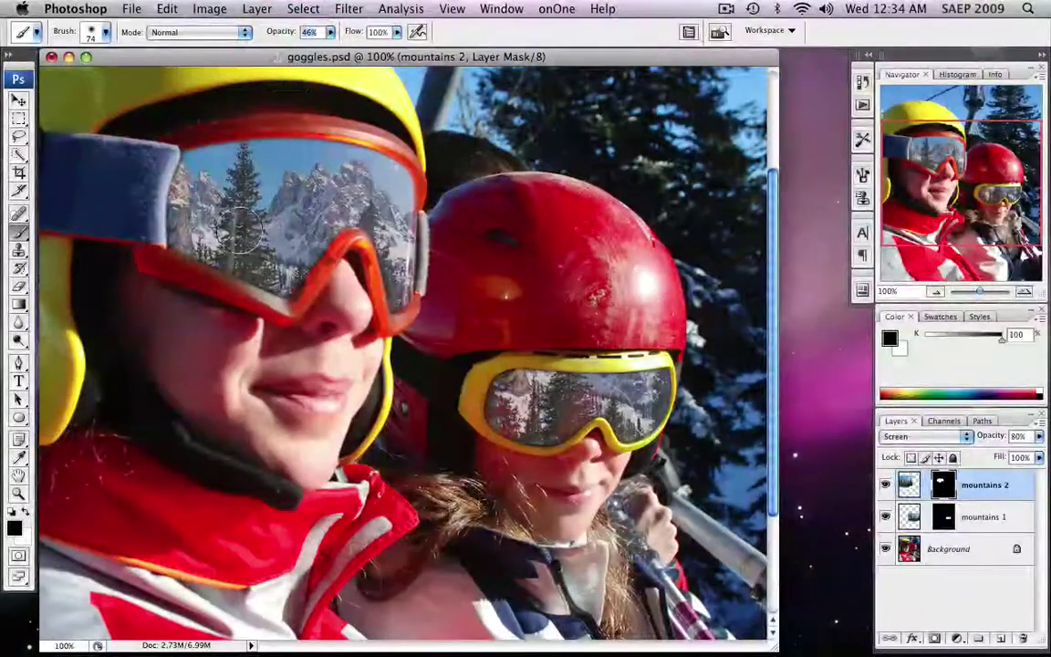
{"action": "mouse_move", "coordinate": [239, 228]}
{"action": "left_mouse_down"}
{"action": "mouse_move", "coordinate": [265, 247]}
{"action": "mouse_move", "coordinate": [279, 248]}
{"action": "mouse_move", "coordinate": [236, 244]}
{"action": "left_mouse_up"}
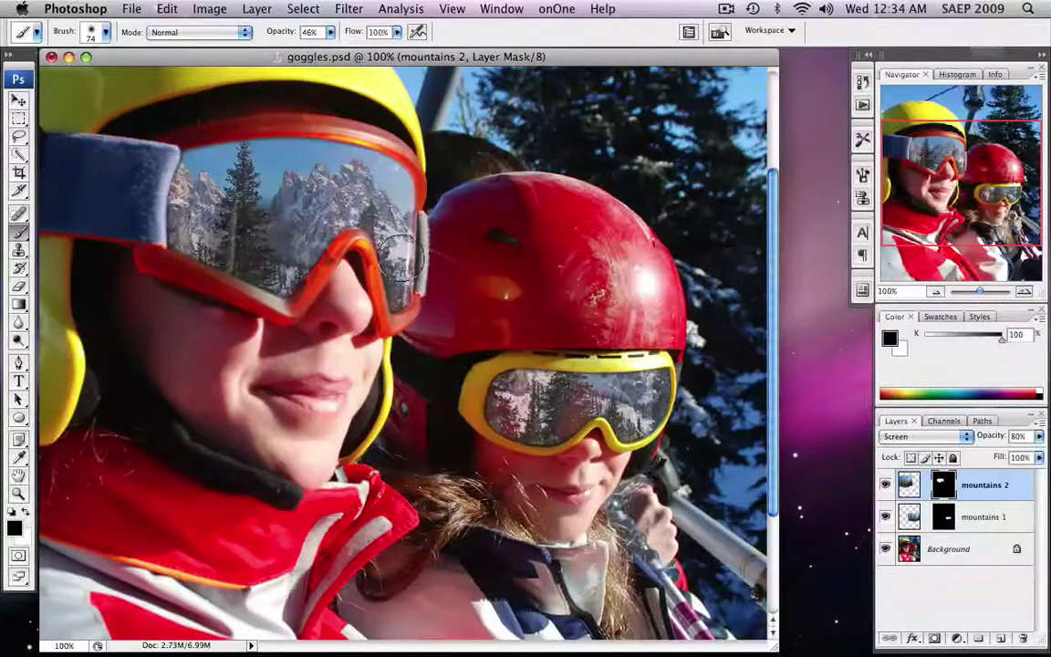
{"action": "left_click_drag", "start_coordinate": [398, 253], "coordinate": [397, 265]}
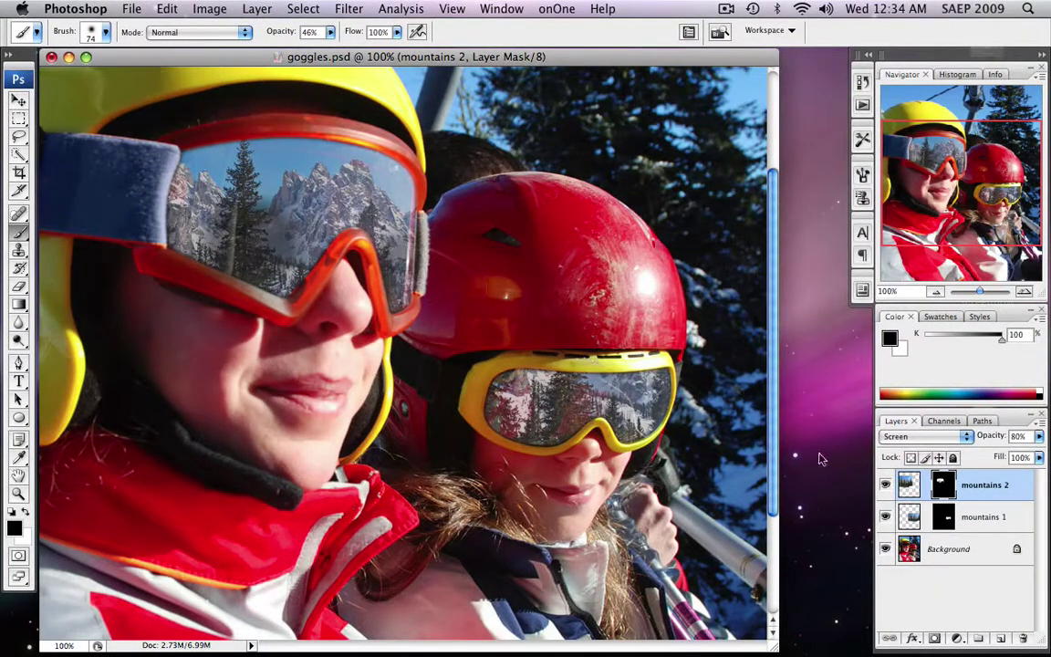
- Paint in black on the "mountains 1" mask over both eyes in the yellow goggle to reveal them through the reflection
{"action": "left_click", "coordinate": [940, 517]}
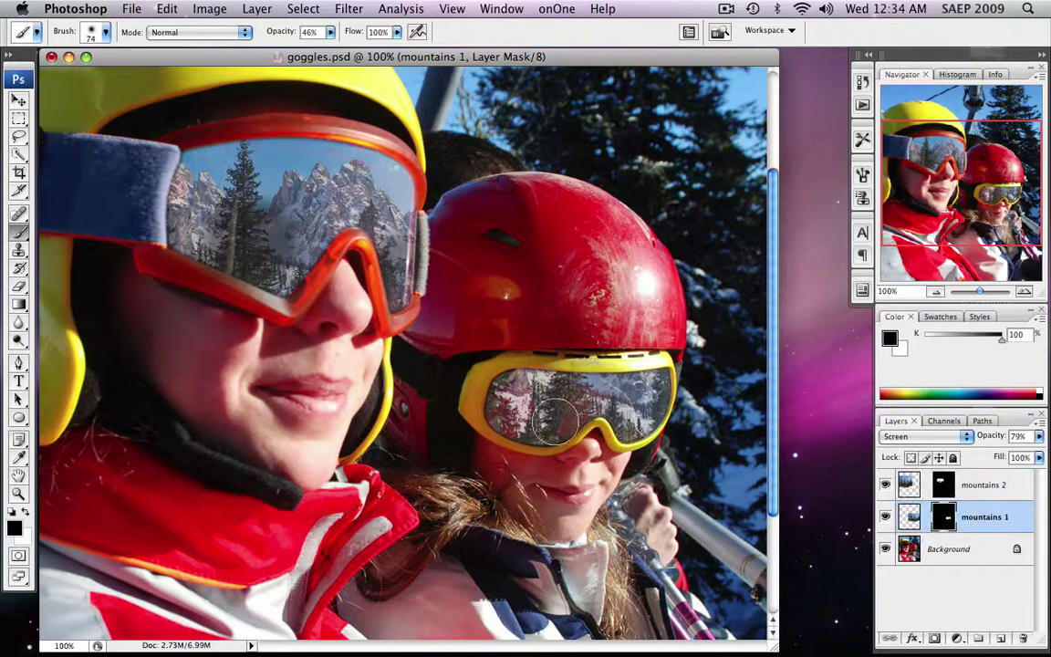
{"action": "left_click_drag", "start_coordinate": [555, 418], "coordinate": [538, 413]}
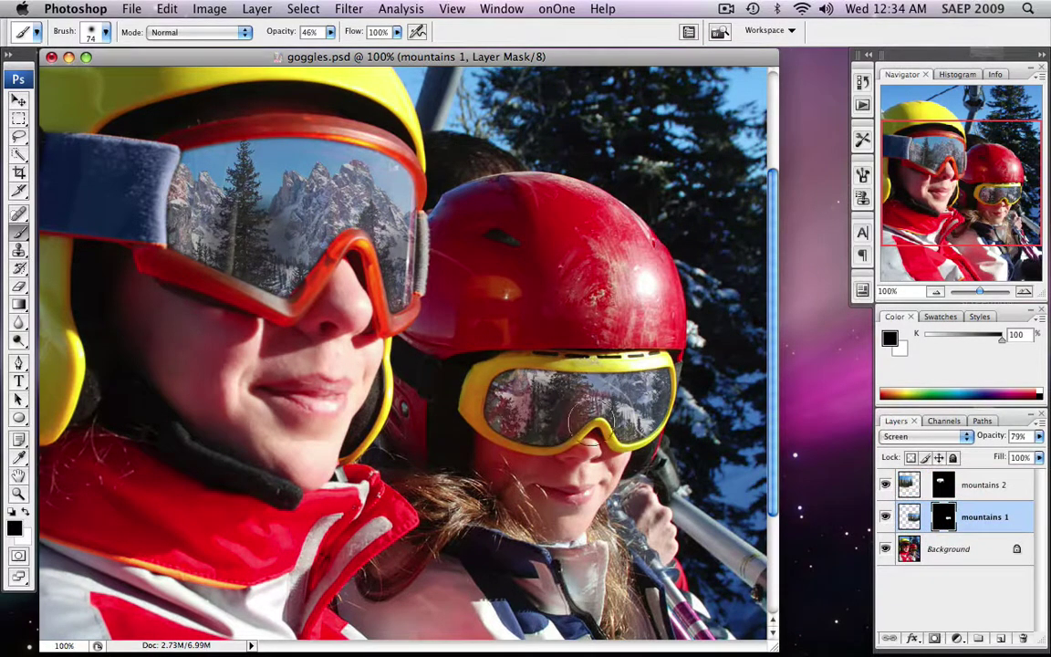
{"action": "left_click_drag", "start_coordinate": [644, 403], "coordinate": [633, 421]}
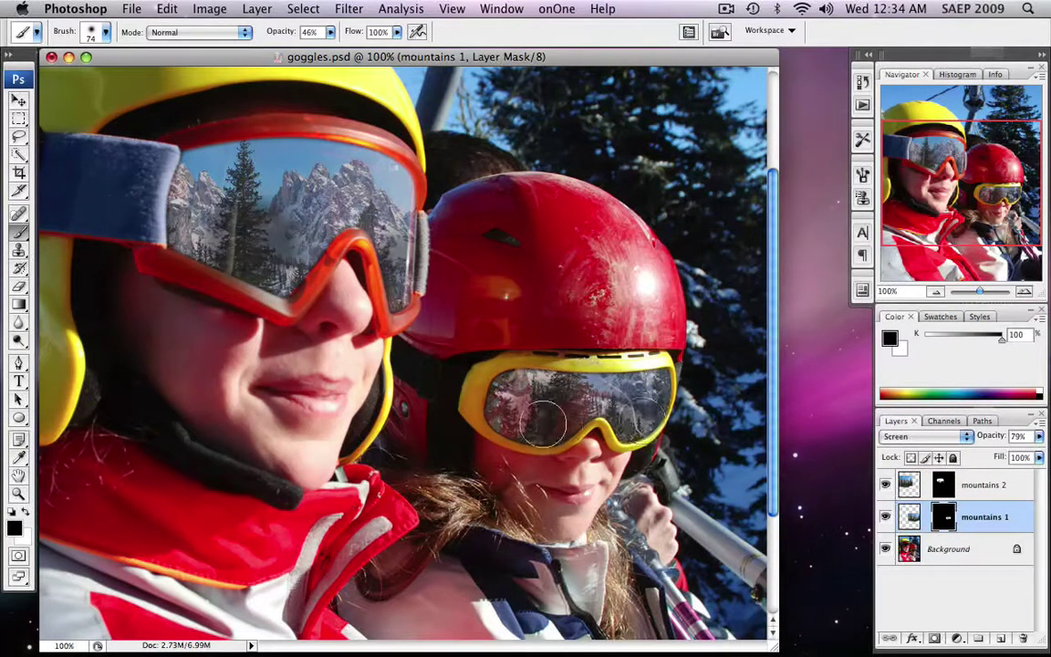
{"action": "left_click_drag", "start_coordinate": [543, 423], "coordinate": [519, 419]}
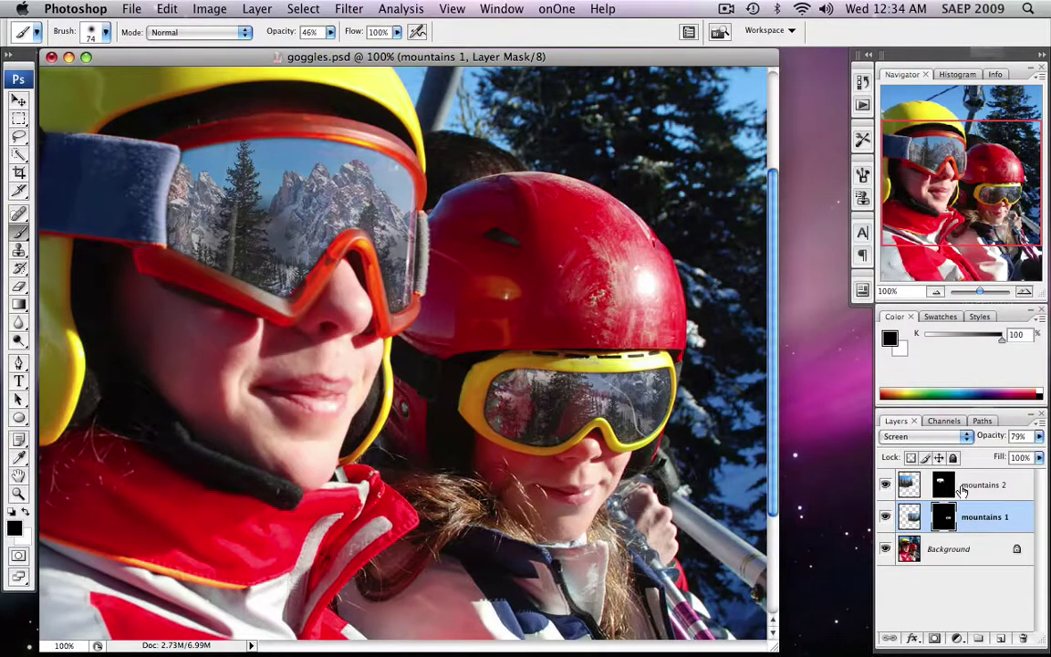
- Paint more black on the "mountains 2" mask around the orange goggle's eyes, raising the brush opacity to 66%
{"action": "left_click", "coordinate": [963, 491]}
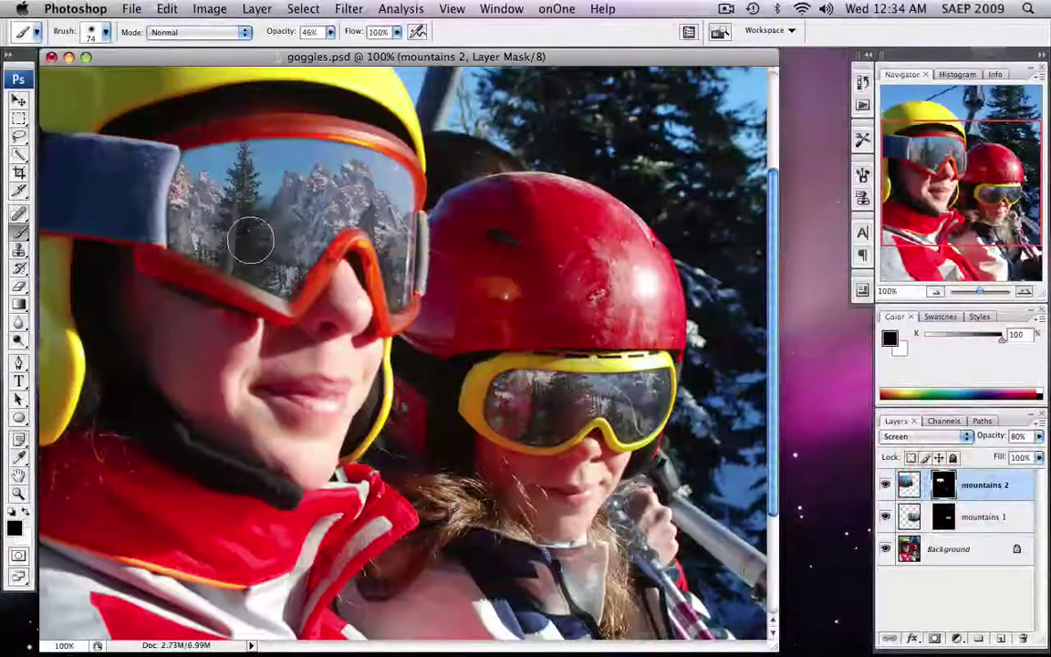
{"action": "left_click_drag", "start_coordinate": [251, 240], "coordinate": [260, 242]}
{"action": "left_click", "coordinate": [329, 32]}
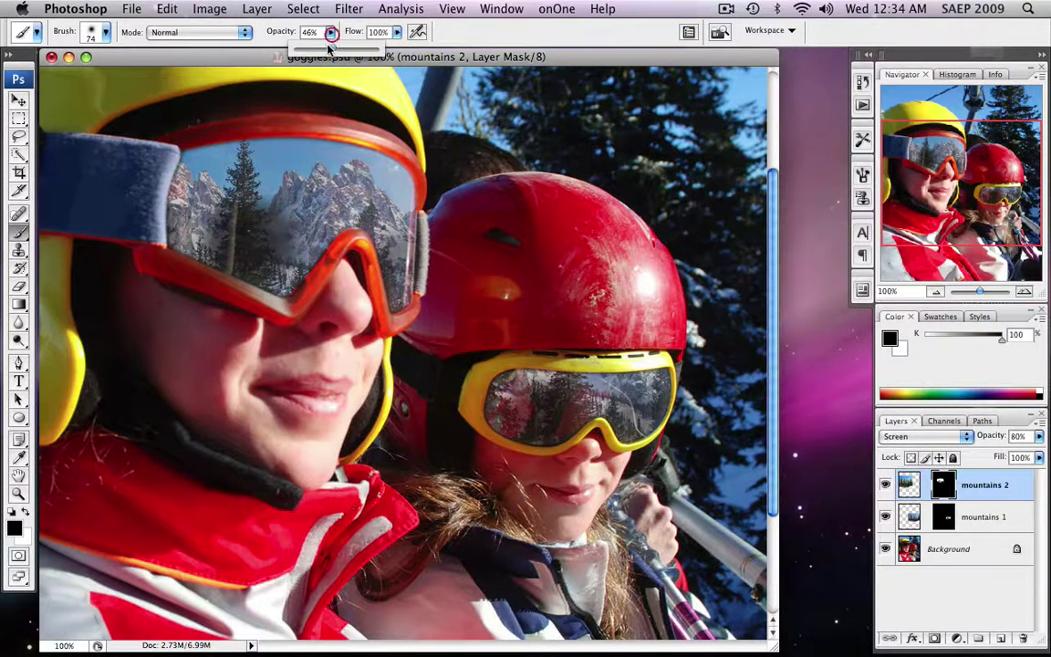
{"action": "left_click_drag", "start_coordinate": [332, 49], "coordinate": [337, 50]}
{"action": "mouse_move", "coordinate": [283, 247]}
{"action": "left_mouse_down"}
{"action": "mouse_move", "coordinate": [256, 238]}
{"action": "mouse_move", "coordinate": [199, 240]}
{"action": "mouse_move", "coordinate": [274, 250]}
{"action": "mouse_move", "coordinate": [285, 286]}
{"action": "mouse_move", "coordinate": [283, 268]}
{"action": "mouse_move", "coordinate": [329, 261]}
{"action": "left_mouse_up"}
{"action": "mouse_move", "coordinate": [401, 256]}
{"action": "left_mouse_down"}
{"action": "mouse_move", "coordinate": [363, 230]}
{"action": "mouse_move", "coordinate": [371, 237]}
{"action": "left_mouse_up"}
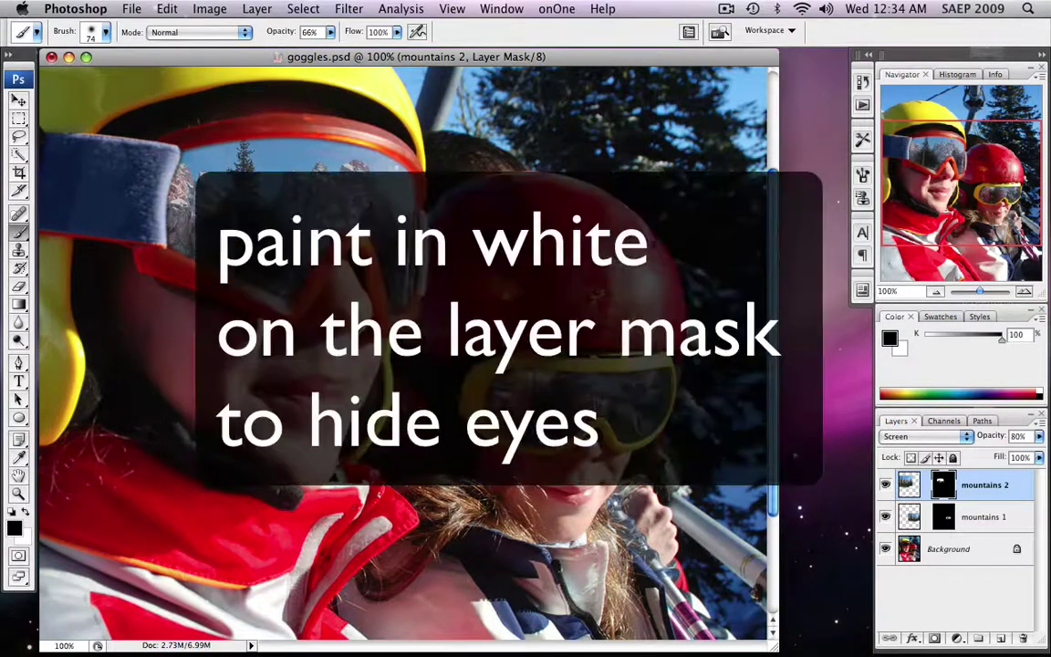
- Paint in white at 29% brush opacity on the "mountains 2" mask to bring back part of the reflection at both sides of the lens
{"action": "left_click", "coordinate": [27, 514]}
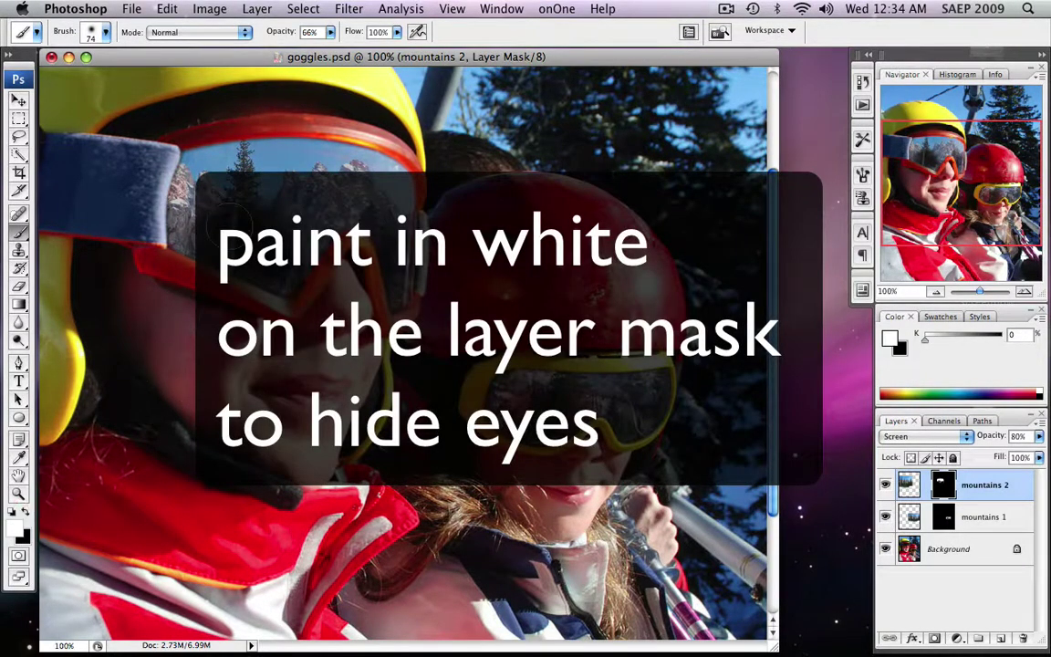
{"action": "left_click_drag", "start_coordinate": [331, 32], "coordinate": [306, 54]}
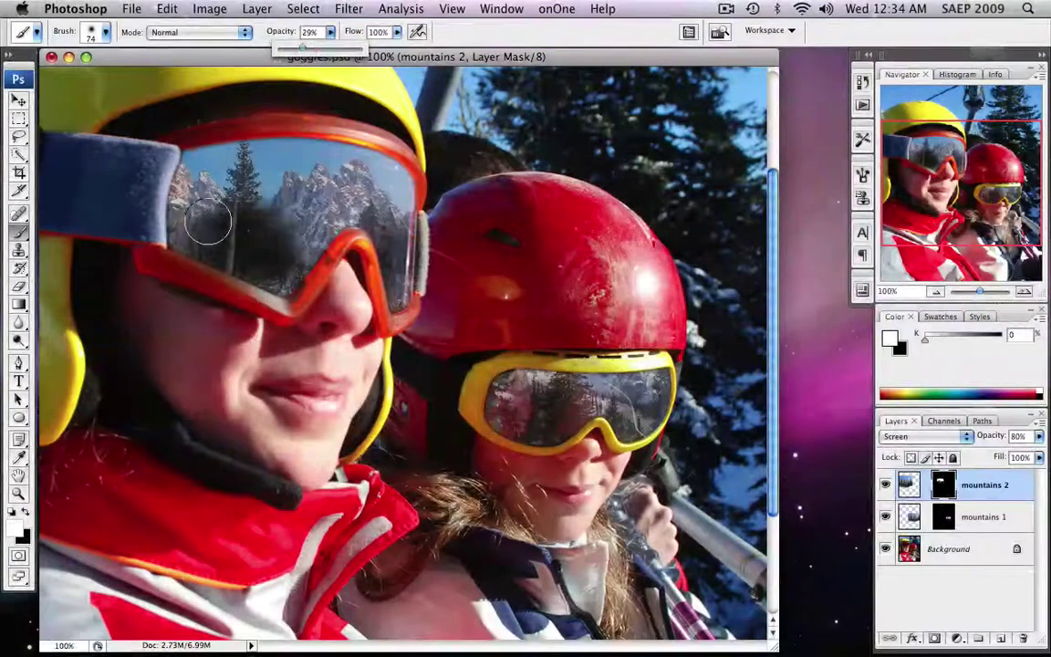
{"action": "mouse_move", "coordinate": [208, 222]}
{"action": "left_mouse_down"}
{"action": "mouse_move", "coordinate": [231, 206]}
{"action": "mouse_move", "coordinate": [255, 201]}
{"action": "mouse_move", "coordinate": [278, 222]}
{"action": "mouse_move", "coordinate": [286, 253]}
{"action": "mouse_move", "coordinate": [251, 284]}
{"action": "mouse_move", "coordinate": [235, 266]}
{"action": "mouse_move", "coordinate": [252, 266]}
{"action": "mouse_move", "coordinate": [191, 258]}
{"action": "left_mouse_up"}
{"action": "left_click_drag", "start_coordinate": [399, 246], "coordinate": [390, 284]}
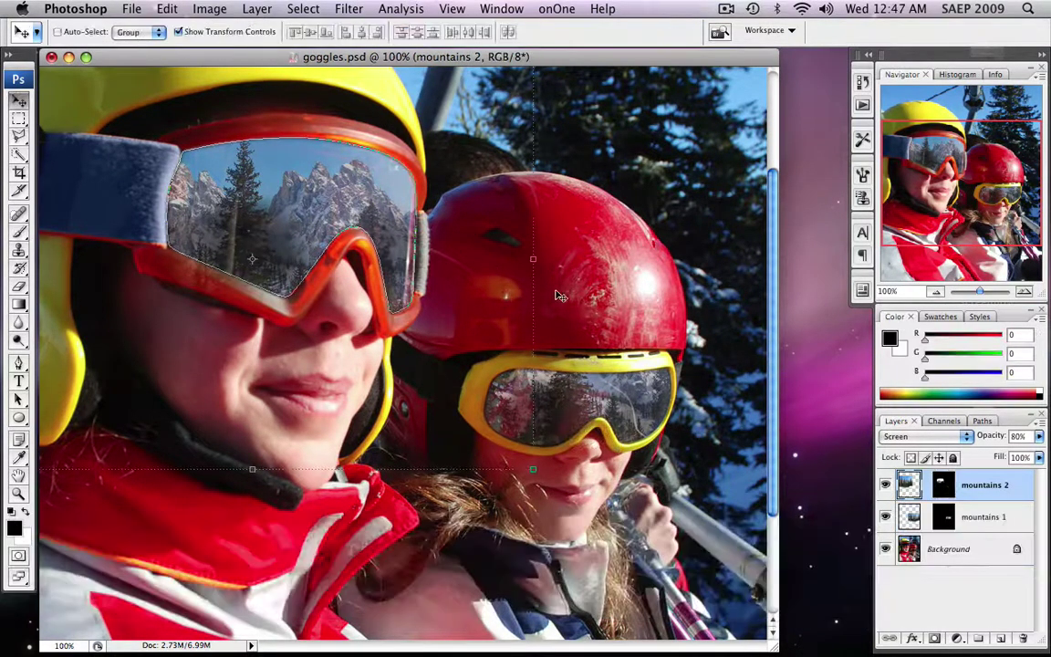
- Make a selection from the "left goggle" path around the orange goggle's lens
{"action": "left_click", "coordinate": [982, 420]}
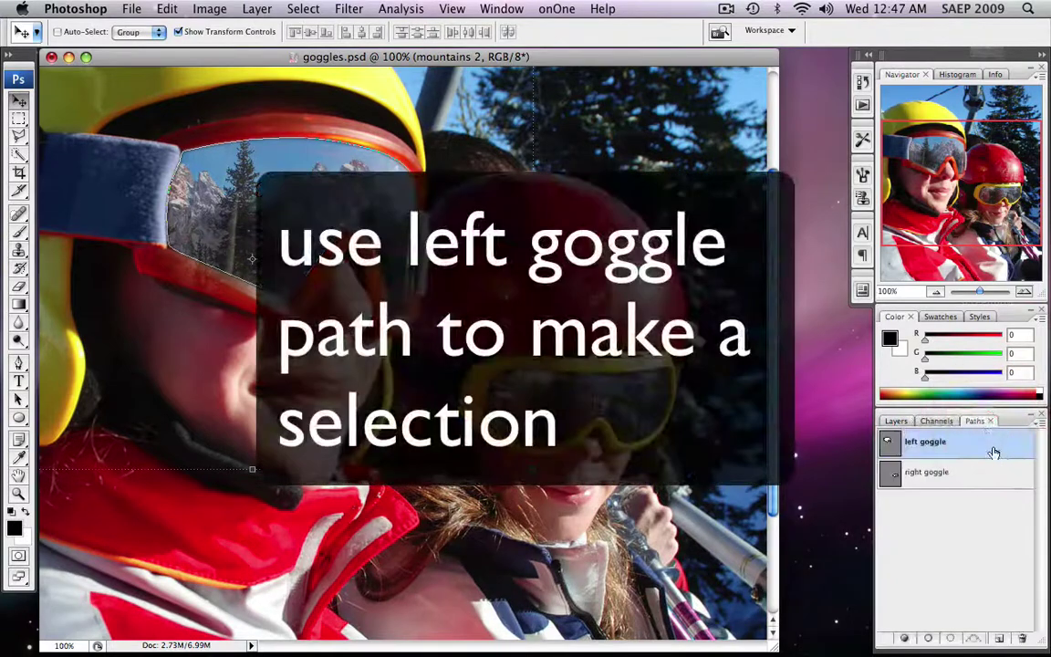
{"action": "right_click", "coordinate": [931, 442]}
{"action": "left_click", "coordinate": [985, 485]}
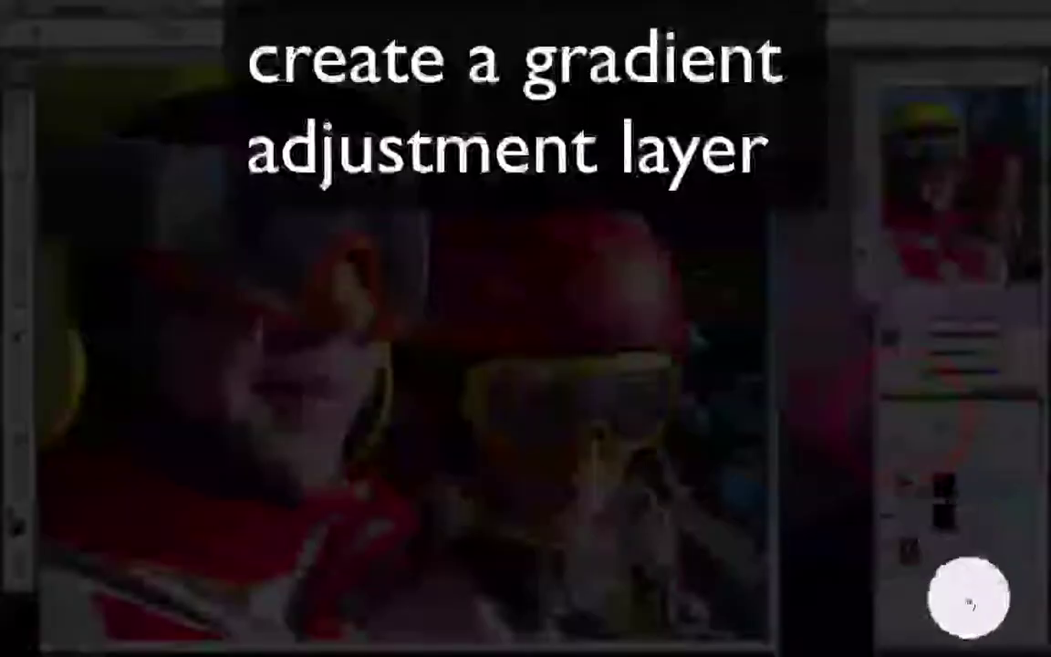
- Add a linear black-to-transparent gradient fill layer over the selected orange goggle lens with an angle of -90°
{"action": "left_click", "coordinate": [952, 627]}
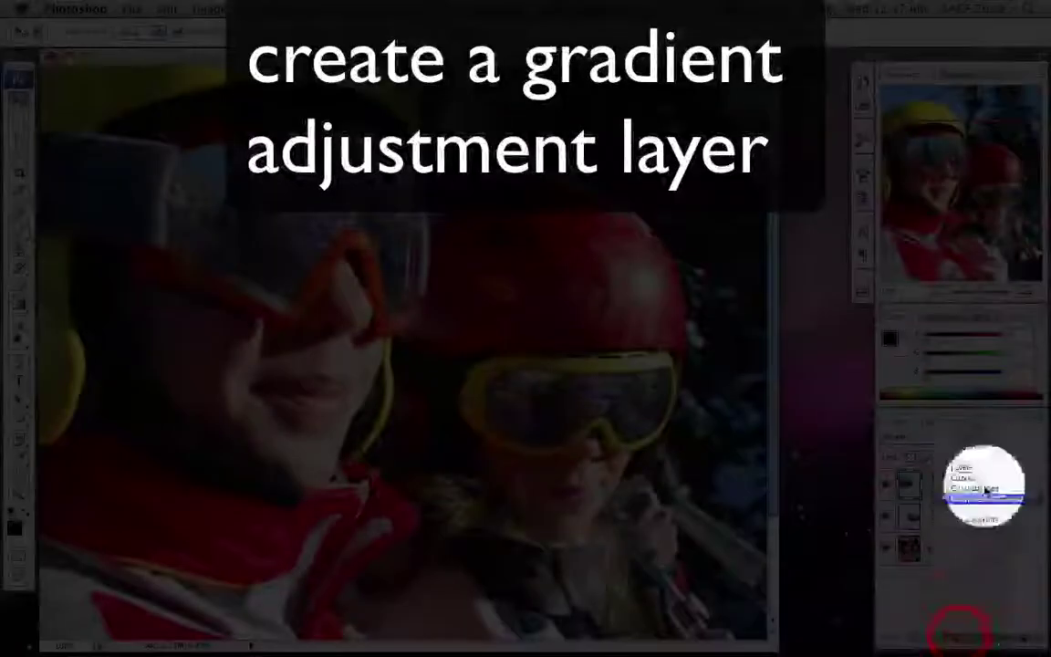
{"action": "left_click", "coordinate": [983, 435]}
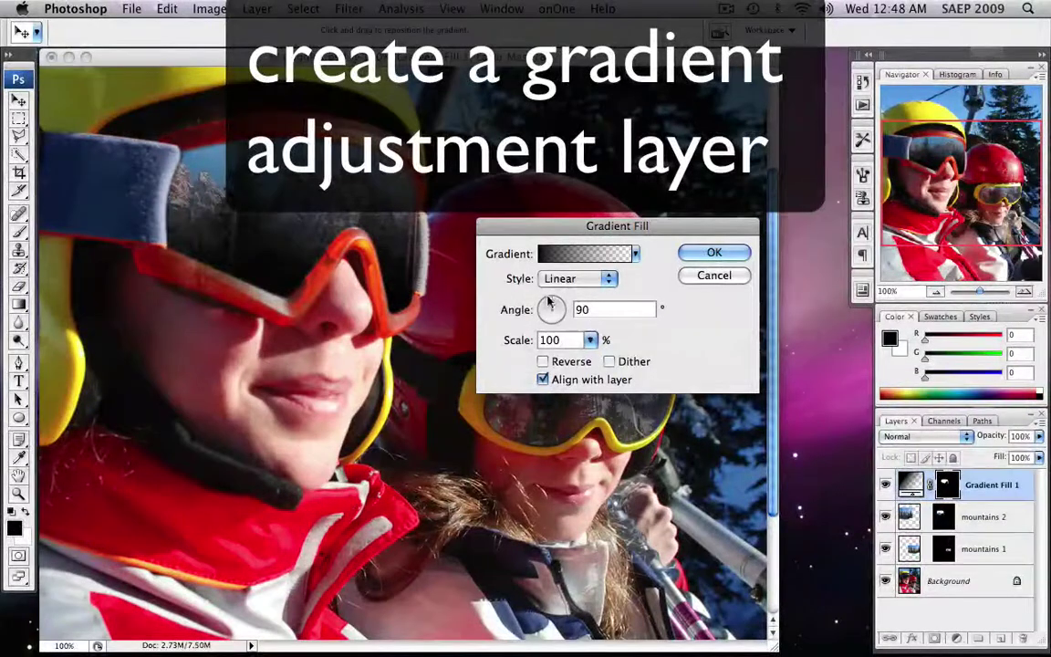
{"action": "left_click", "coordinate": [553, 306]}
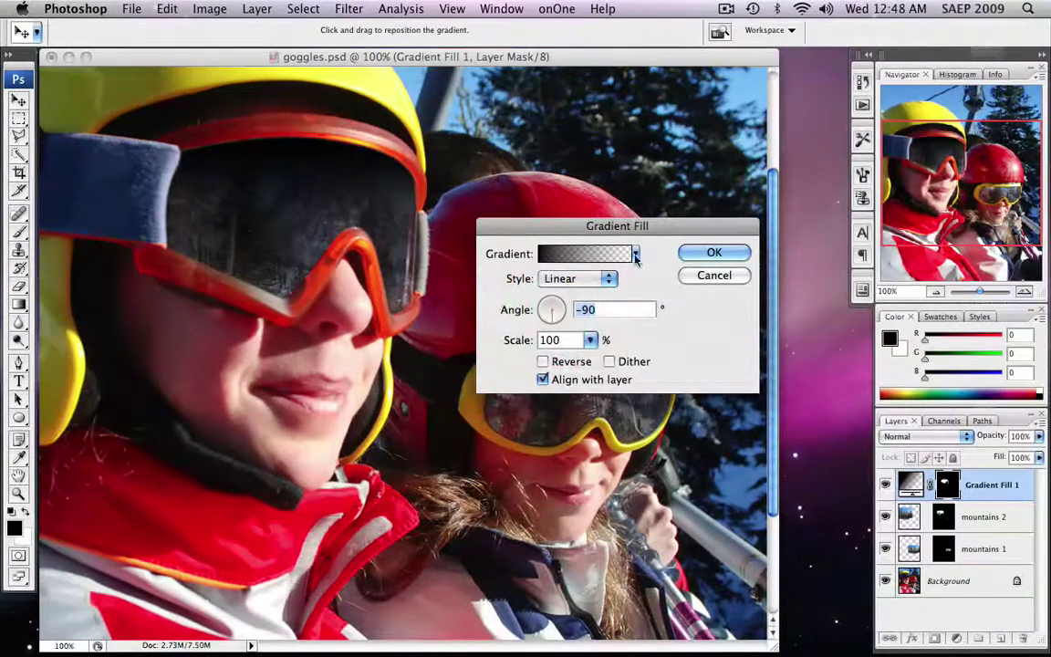
{"action": "left_click", "coordinate": [712, 254]}
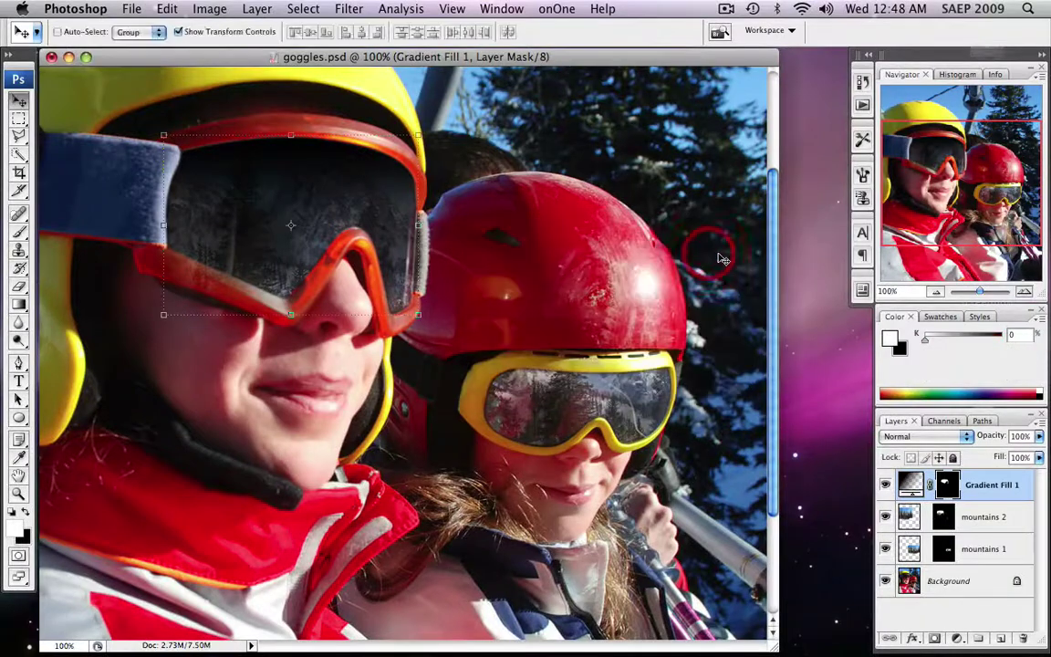
- Set the orange goggle's gradient fill layer to Multiply blending and lower its opacity to about 30%
{"action": "left_click", "coordinate": [924, 436]}
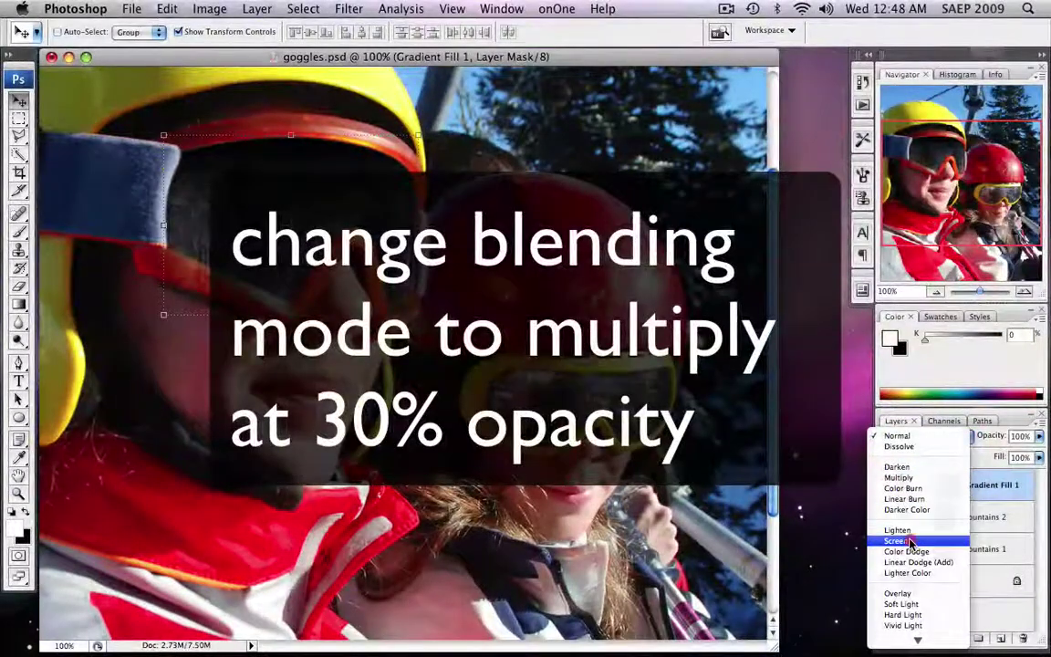
{"action": "left_click", "coordinate": [903, 541]}
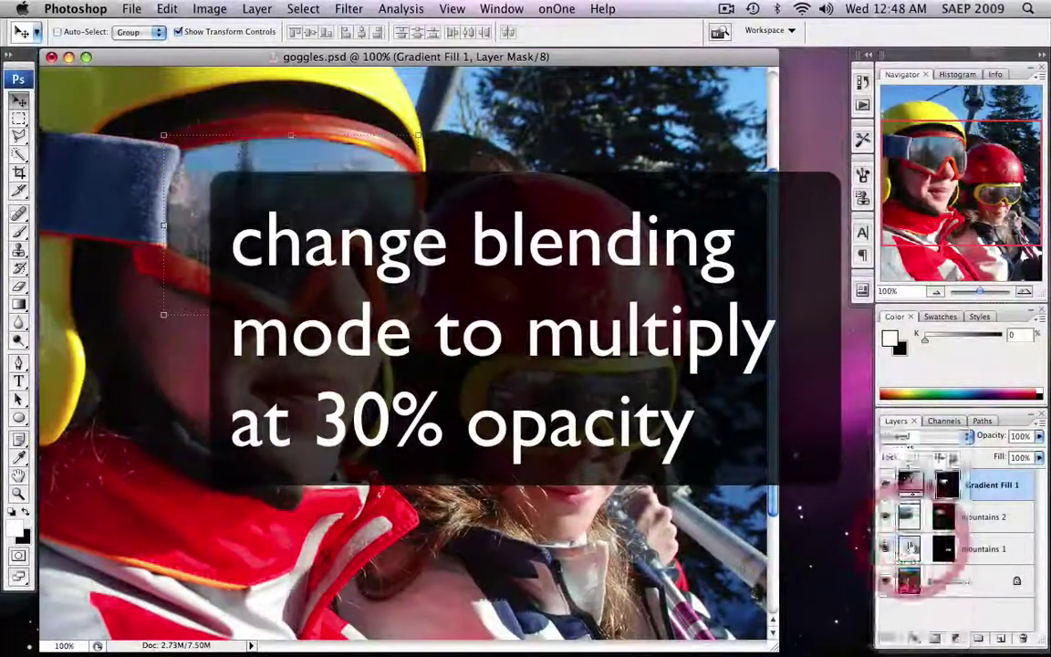
{"action": "left_click", "coordinate": [957, 442]}
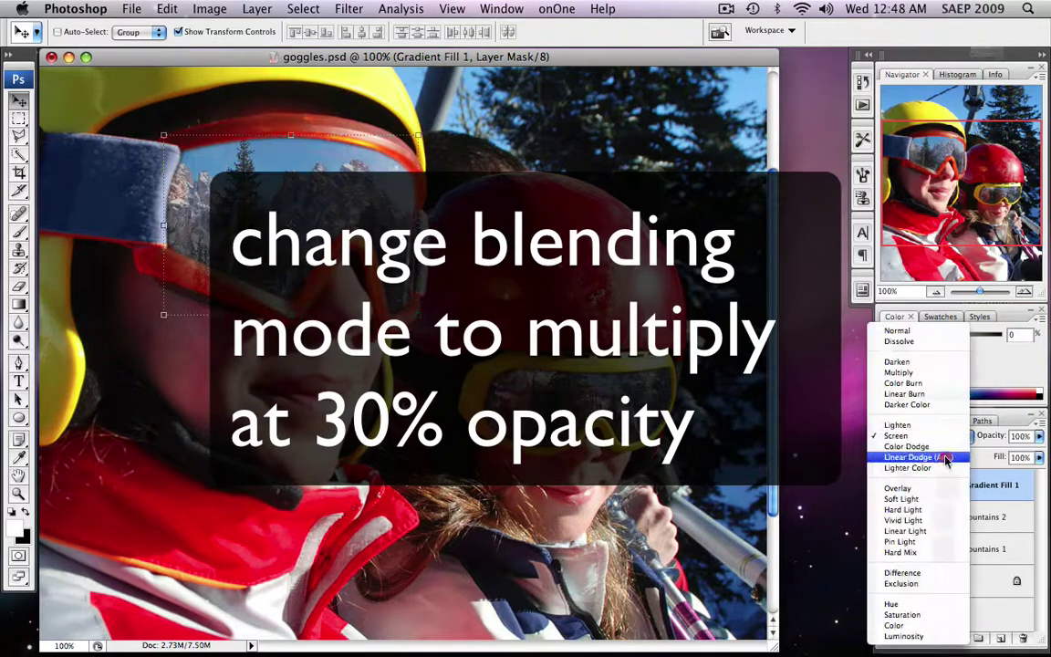
{"action": "left_click", "coordinate": [937, 374]}
{"action": "left_click_drag", "start_coordinate": [1039, 436], "coordinate": [980, 438]}
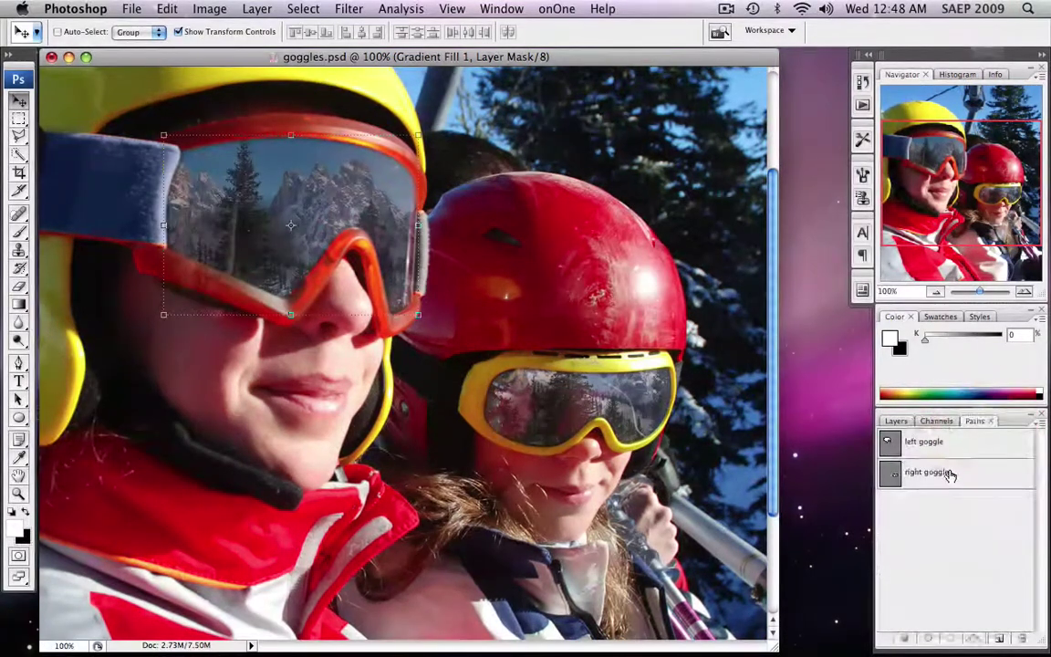
- Make a selection from the "right goggle" path around the yellow goggle's lens
{"action": "left_click", "coordinate": [950, 473]}
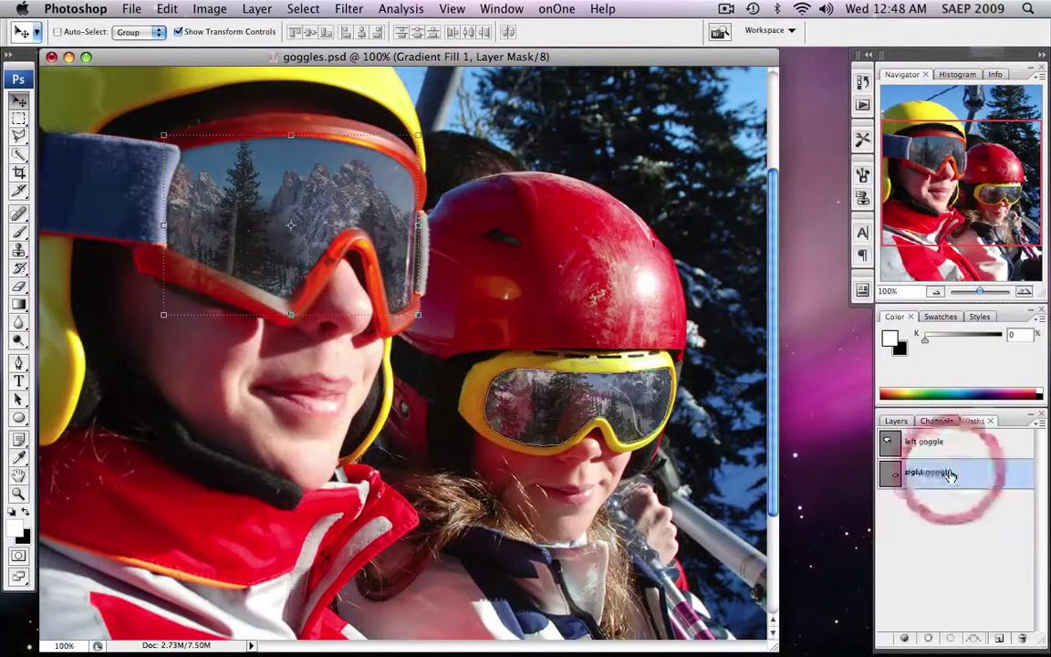
{"action": "right_click", "coordinate": [967, 472]}
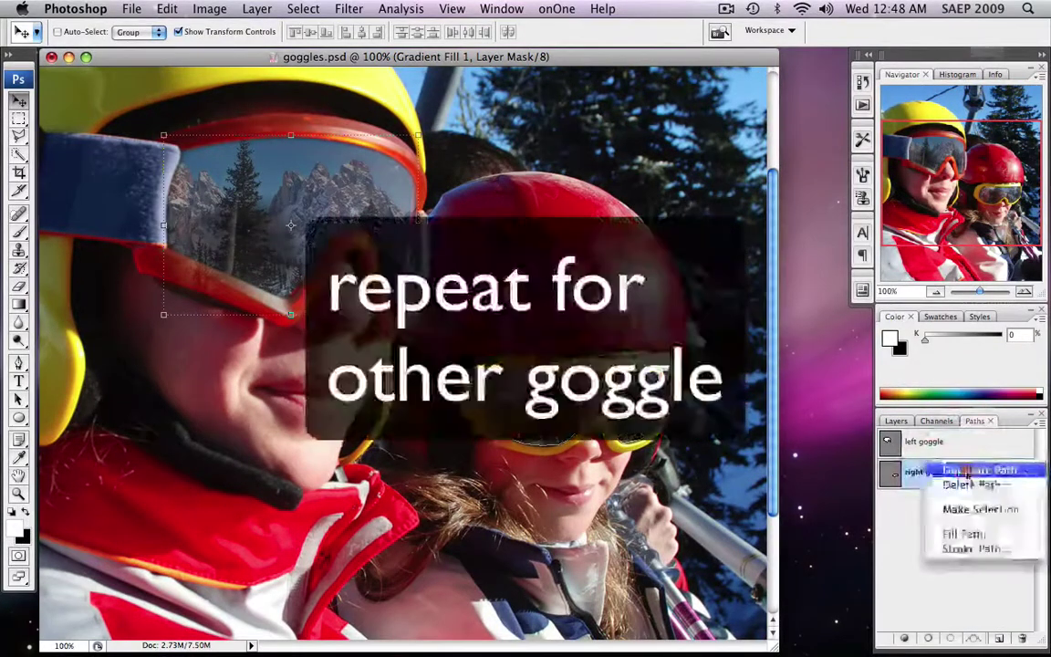
{"action": "left_click", "coordinate": [978, 509]}
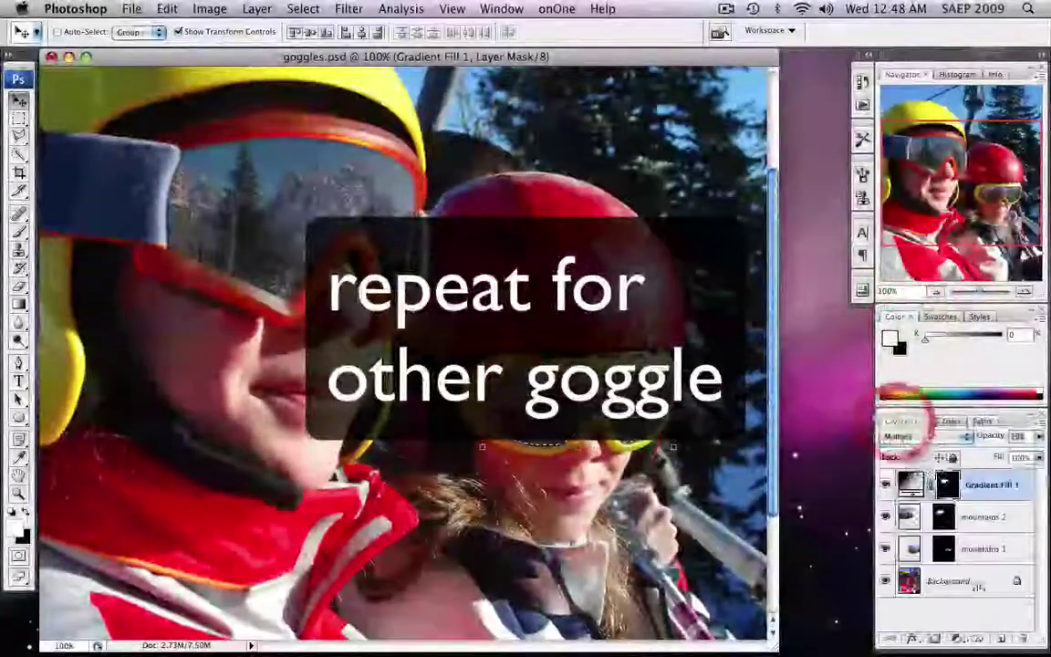
- Add a linear black-to-transparent gradient fill layer over the selected yellow goggle lens with an angle of -90°
{"action": "left_click", "coordinate": [956, 639]}
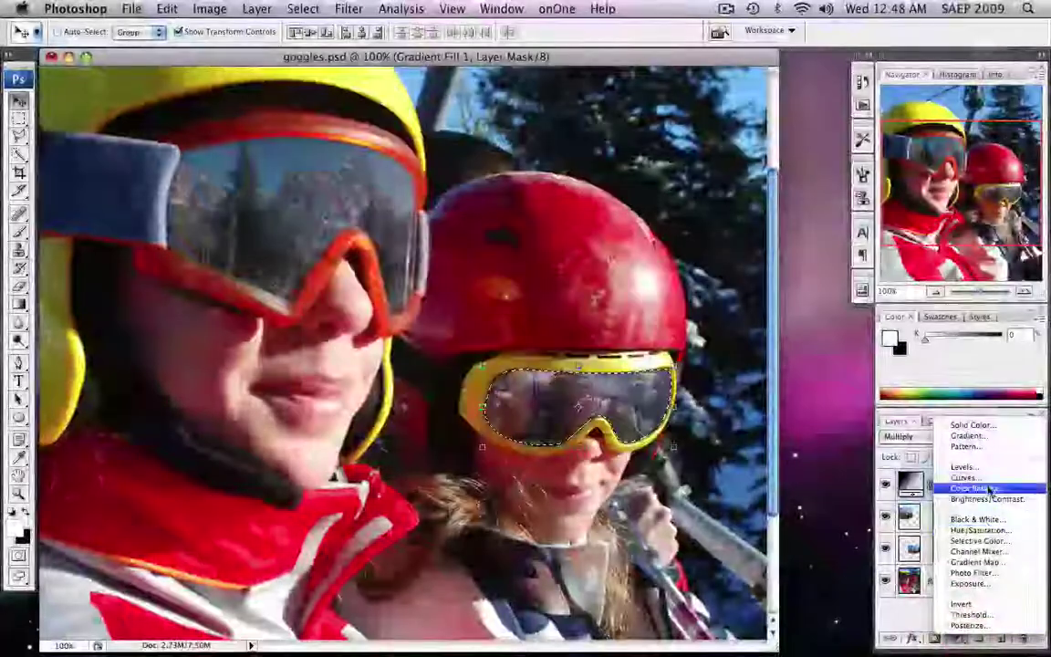
{"action": "left_click", "coordinate": [967, 436]}
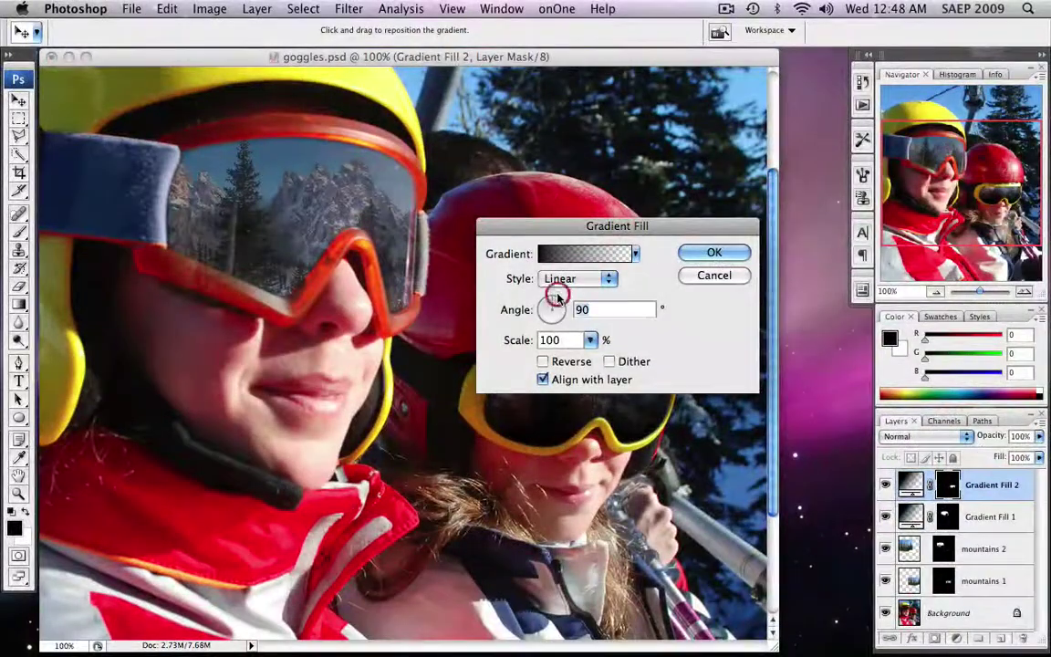
{"action": "double_click", "coordinate": [593, 310]}
{"action": "type", "text": "-90"}
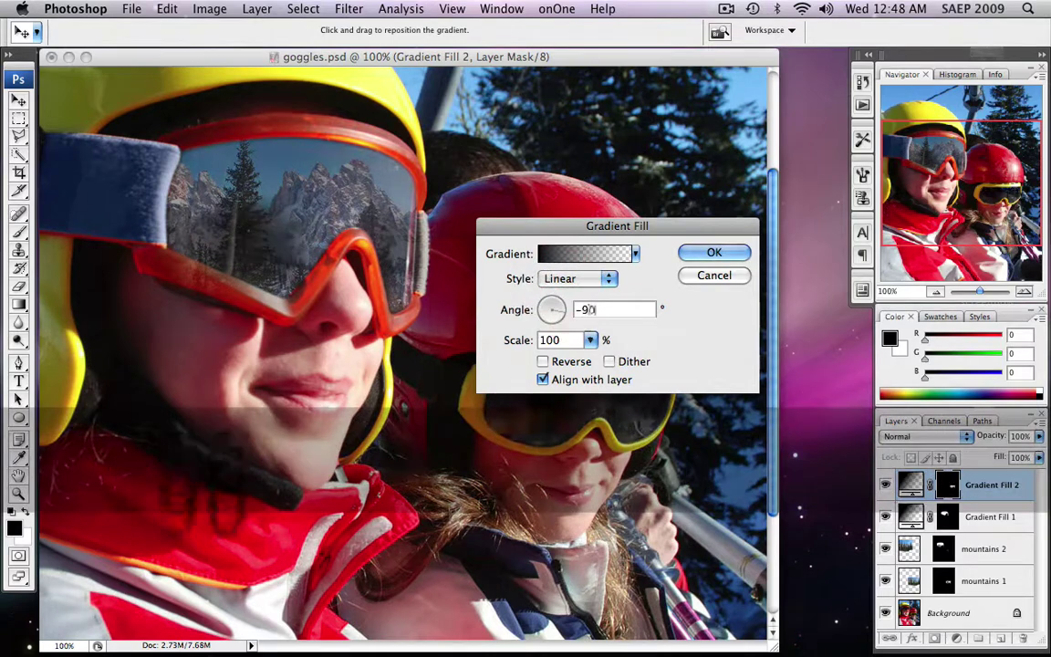
{"action": "left_click", "coordinate": [716, 253]}
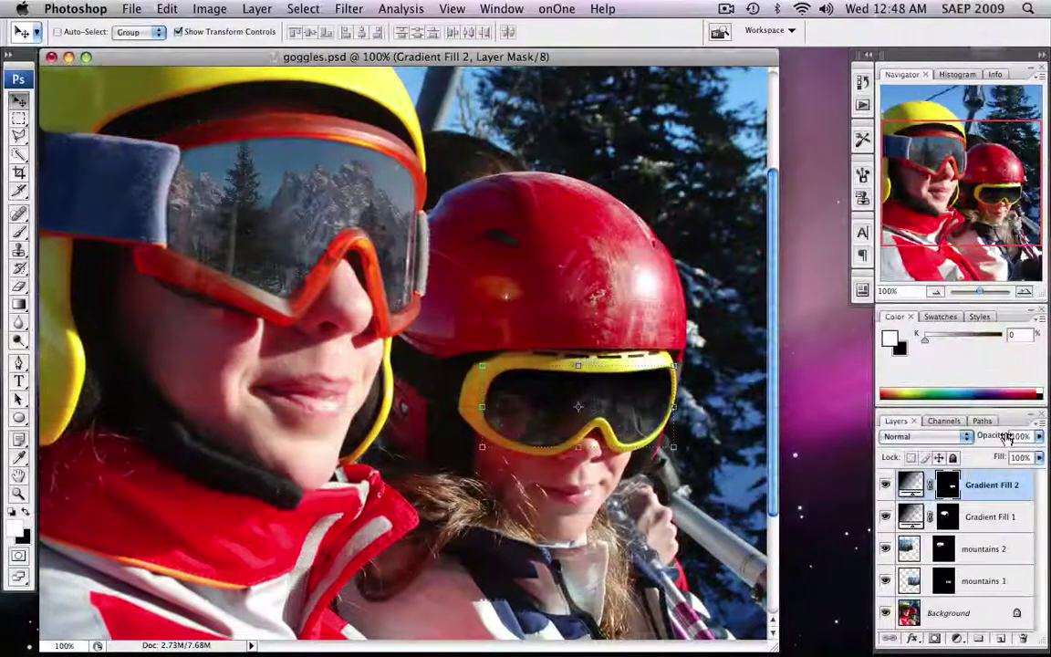
- Set the yellow goggle's gradient fill layer to Multiply blending and lower its opacity to about 41%
{"action": "left_click", "coordinate": [953, 437]}
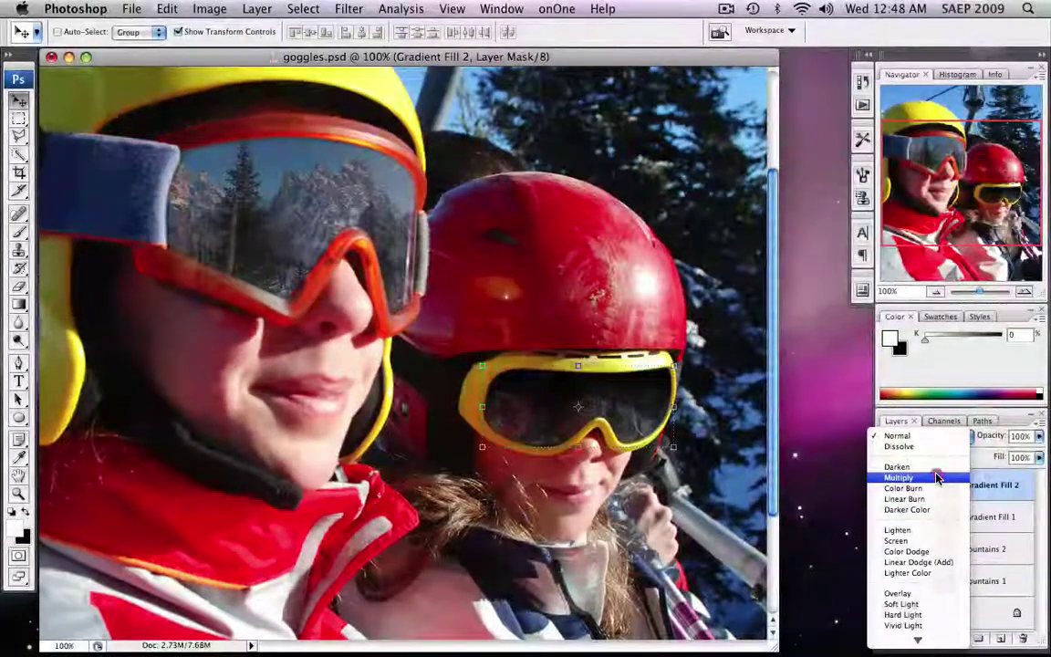
{"action": "left_click", "coordinate": [935, 472]}
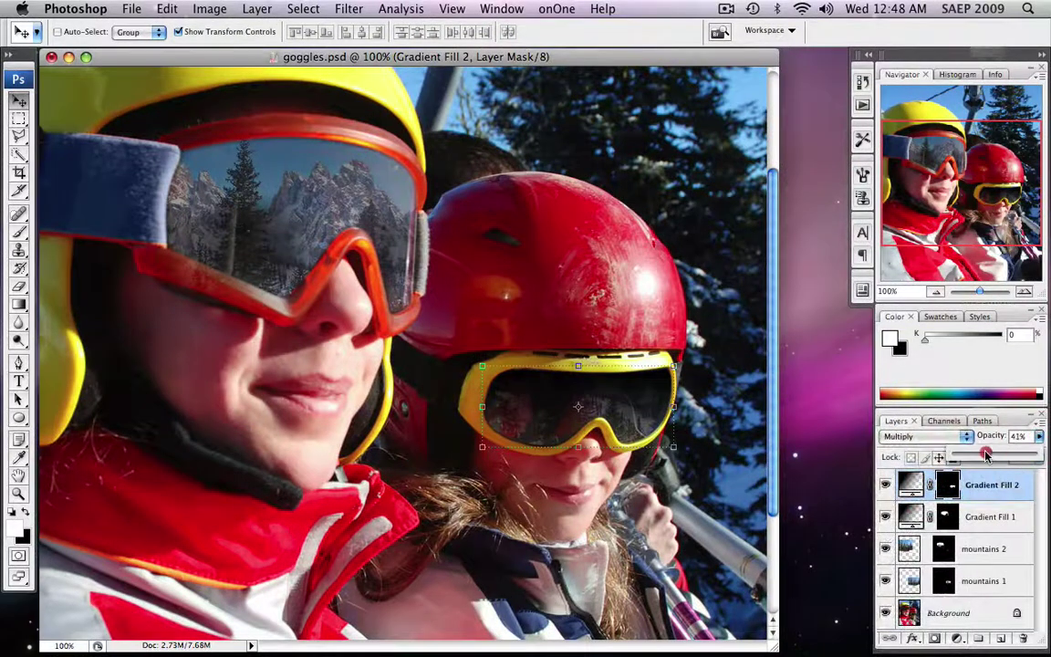
{"action": "left_click_drag", "start_coordinate": [985, 454], "coordinate": [985, 457]}
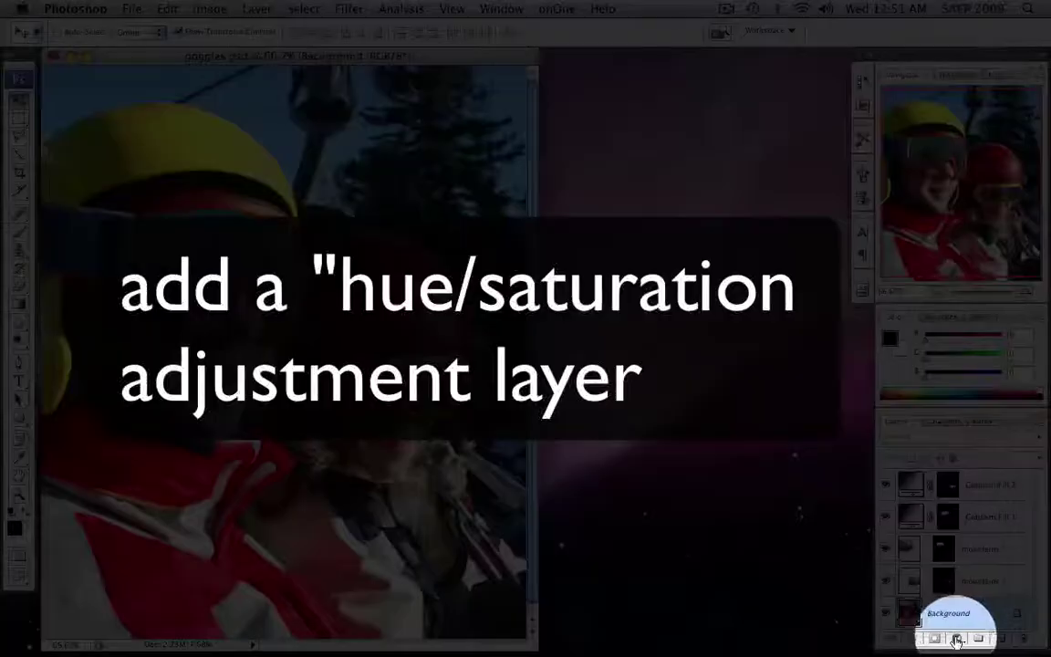
- Add a Hue/Saturation adjustment layer directly above the Background and set the Reds saturation to -20
{"action": "left_click", "coordinate": [957, 637]}
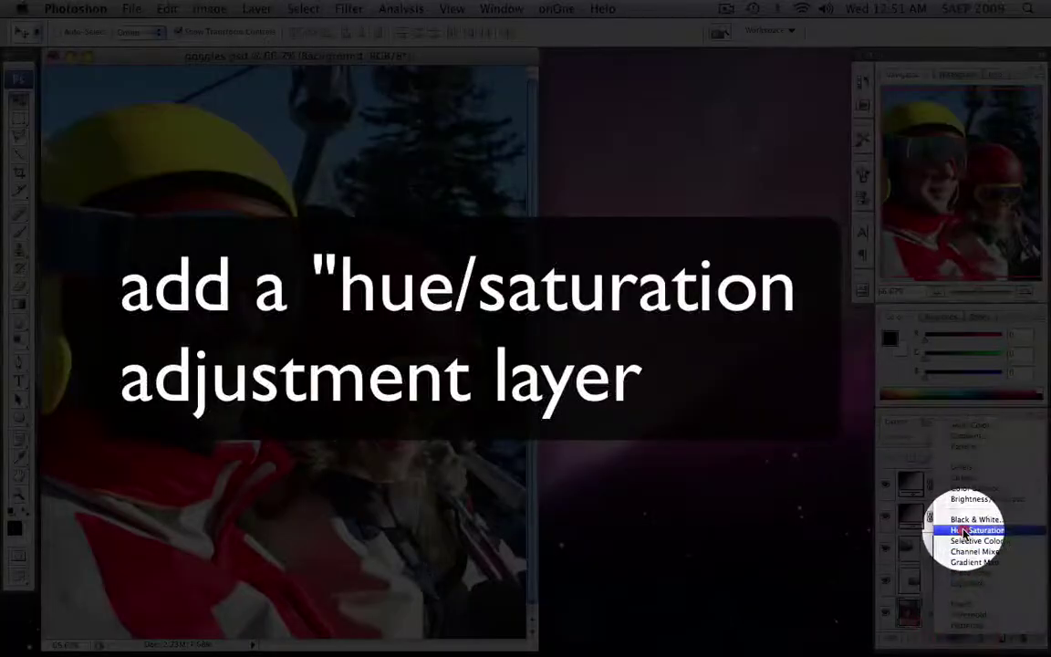
{"action": "left_click", "coordinate": [964, 531]}
{"action": "left_click", "coordinate": [567, 339]}
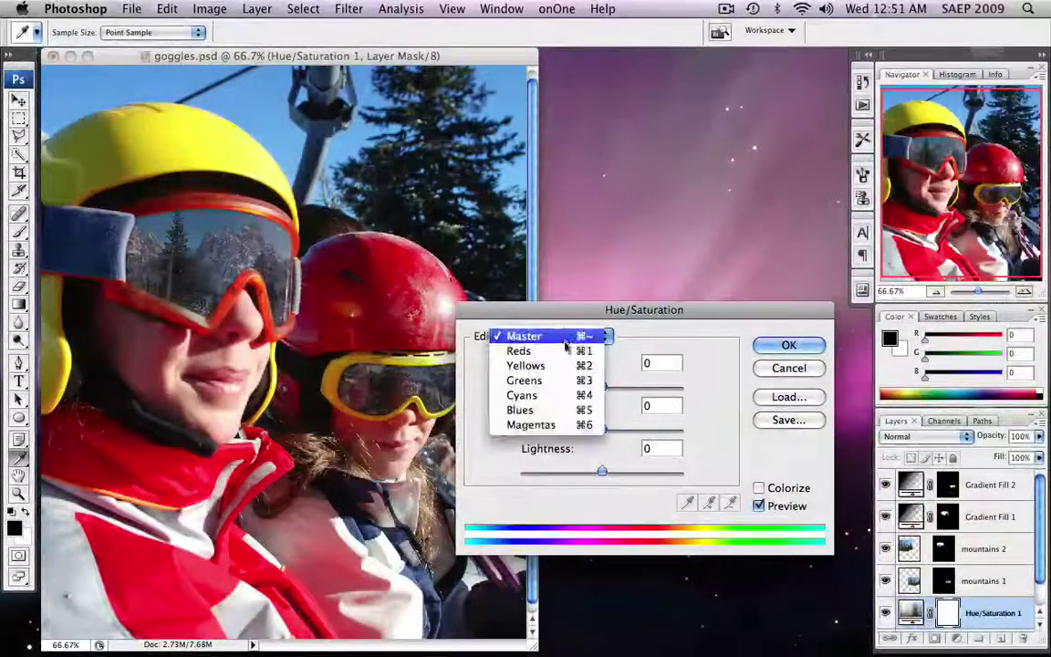
{"action": "left_click", "coordinate": [558, 349]}
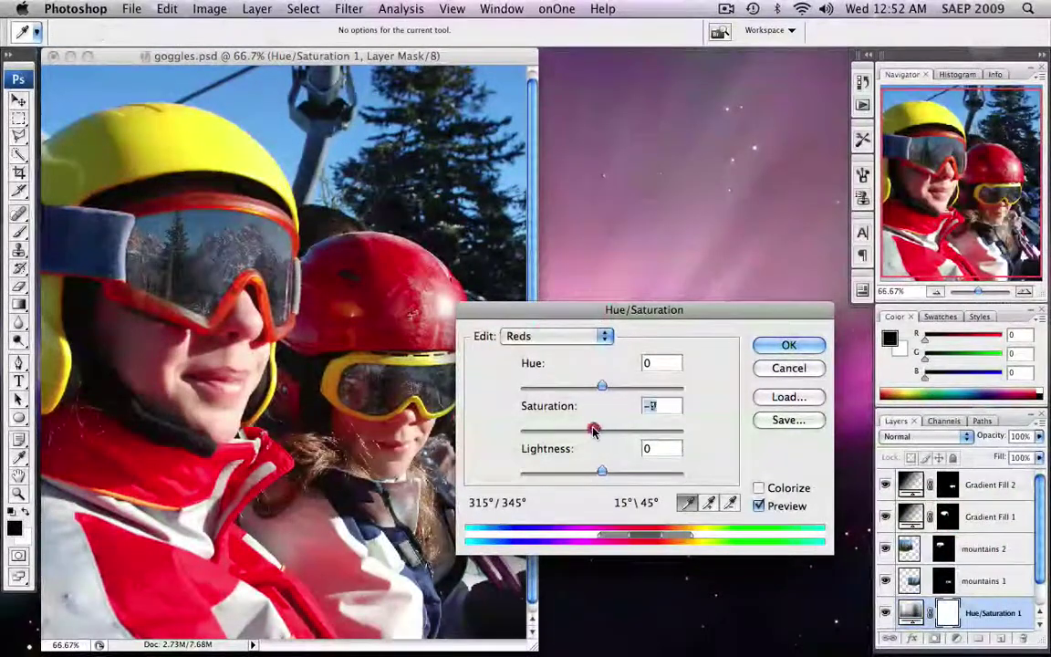
{"action": "left_click_drag", "start_coordinate": [593, 430], "coordinate": [587, 430]}
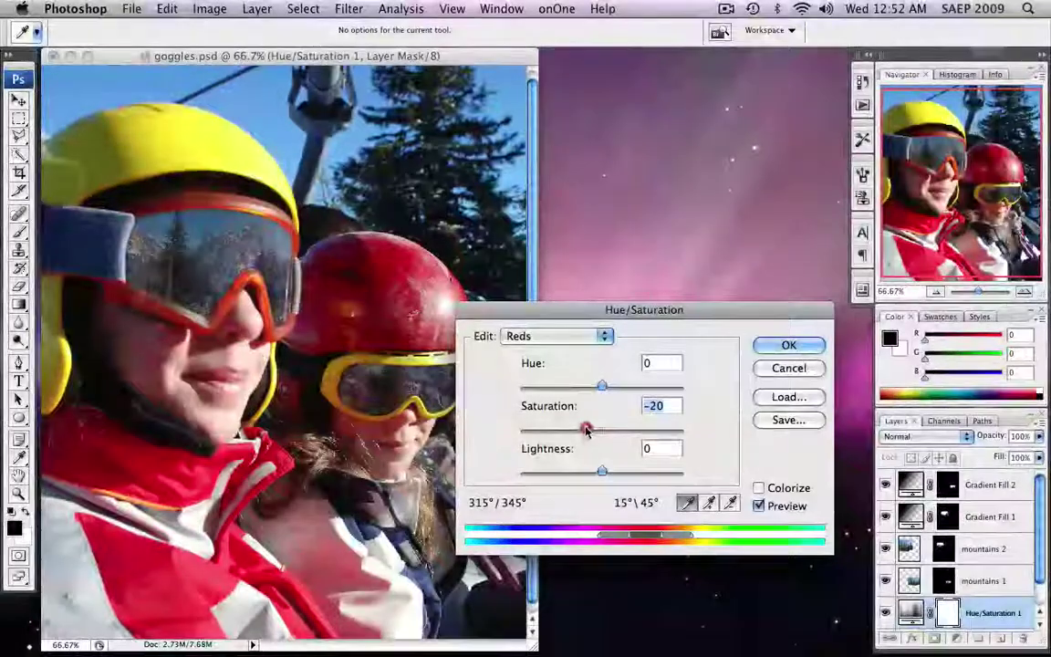
{"action": "left_click", "coordinate": [788, 346]}
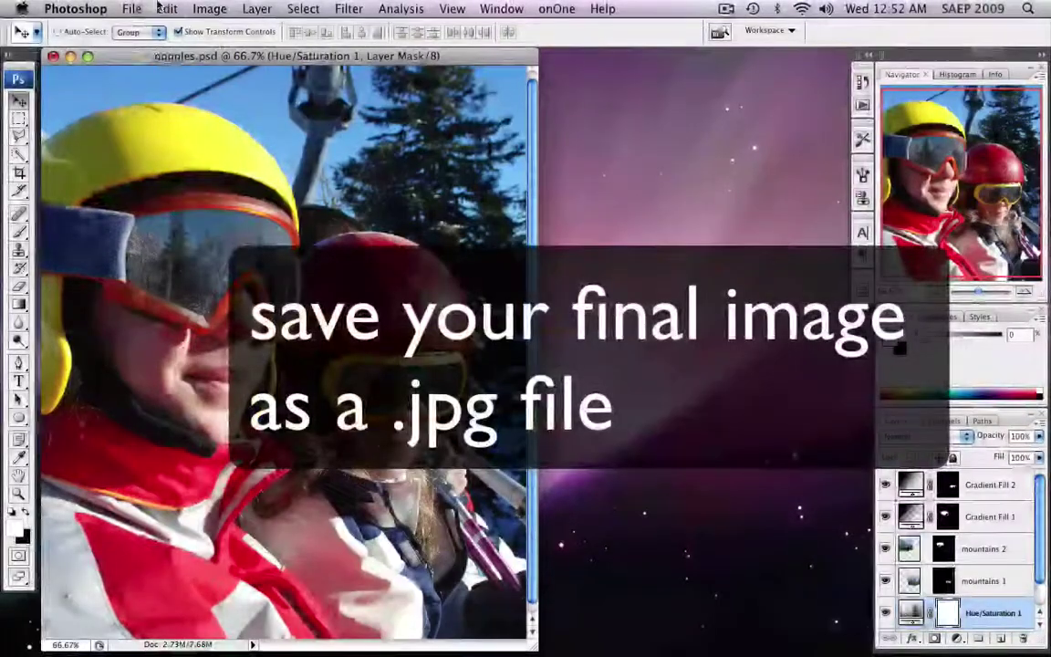
- Save the final image to the Desktop in JPEG format under the name yourname_goggles.jpg
{"action": "left_click", "coordinate": [132, 8]}
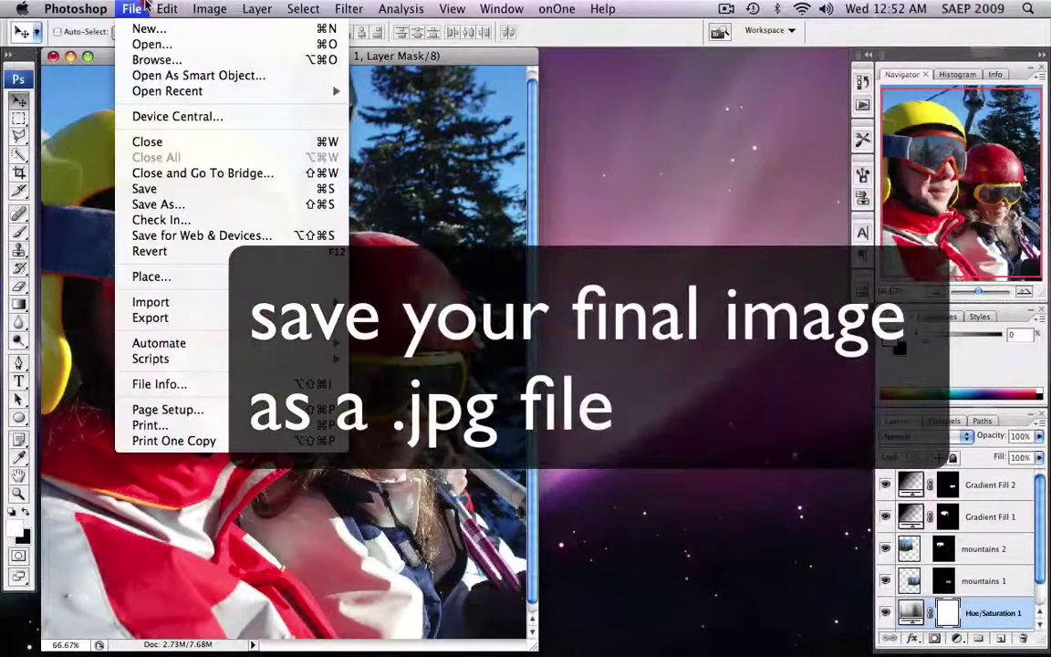
{"action": "left_click", "coordinate": [175, 205]}
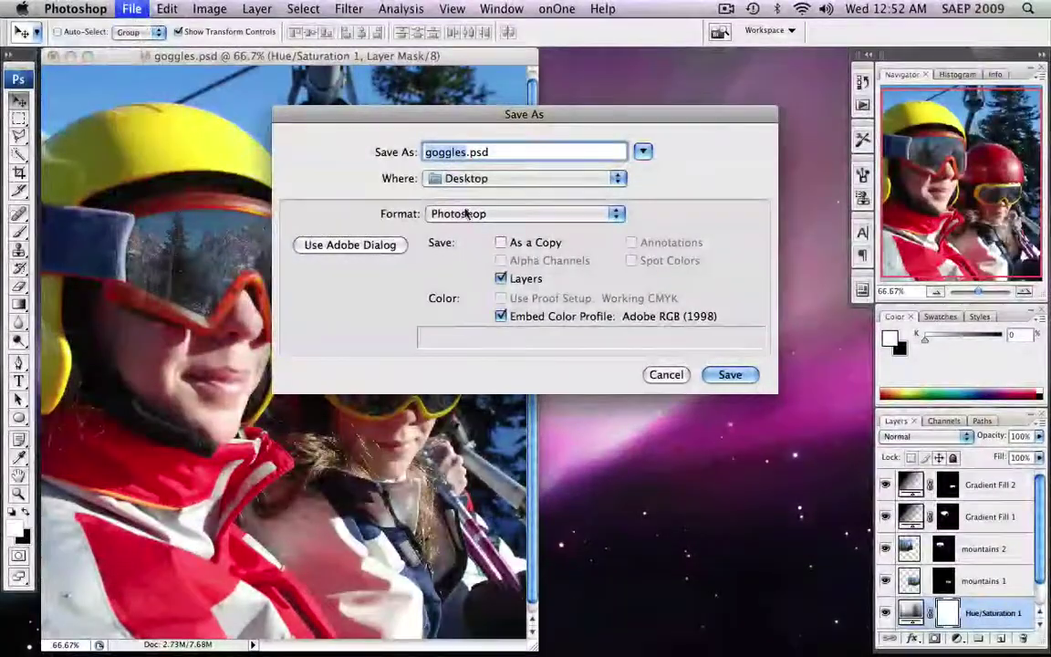
{"action": "left_click", "coordinate": [465, 213]}
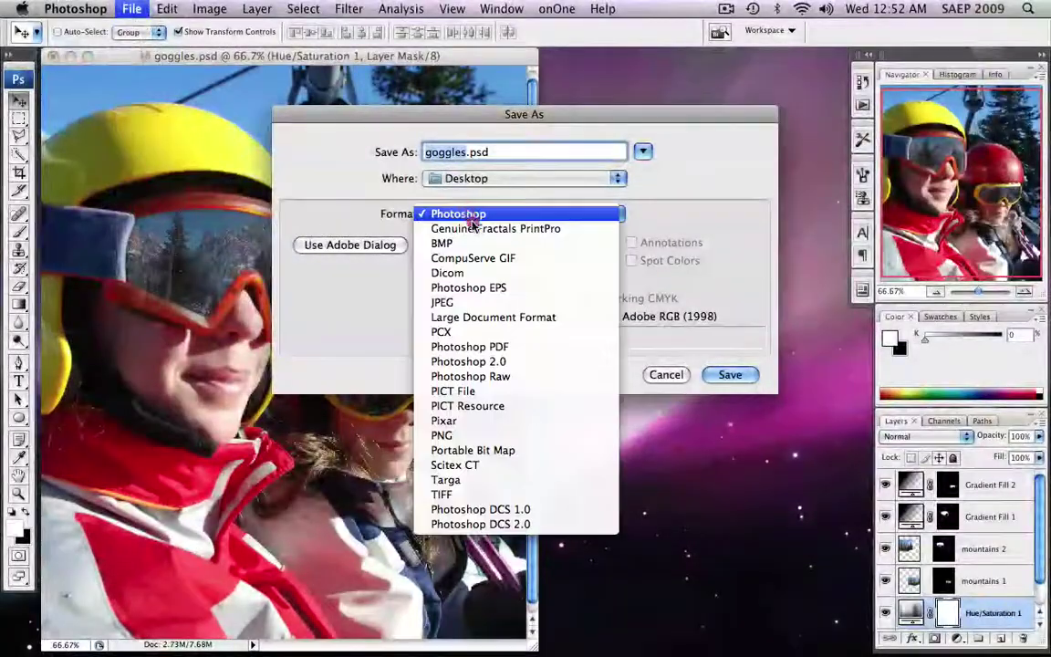
{"action": "left_click", "coordinate": [472, 299]}
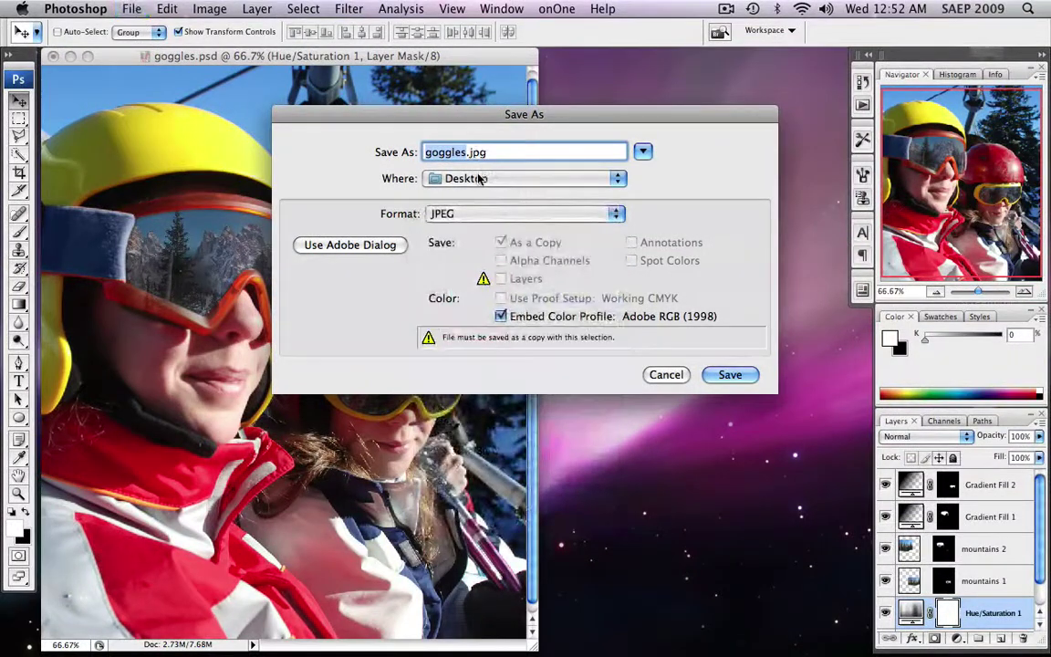
{"action": "type", "text": "young"}
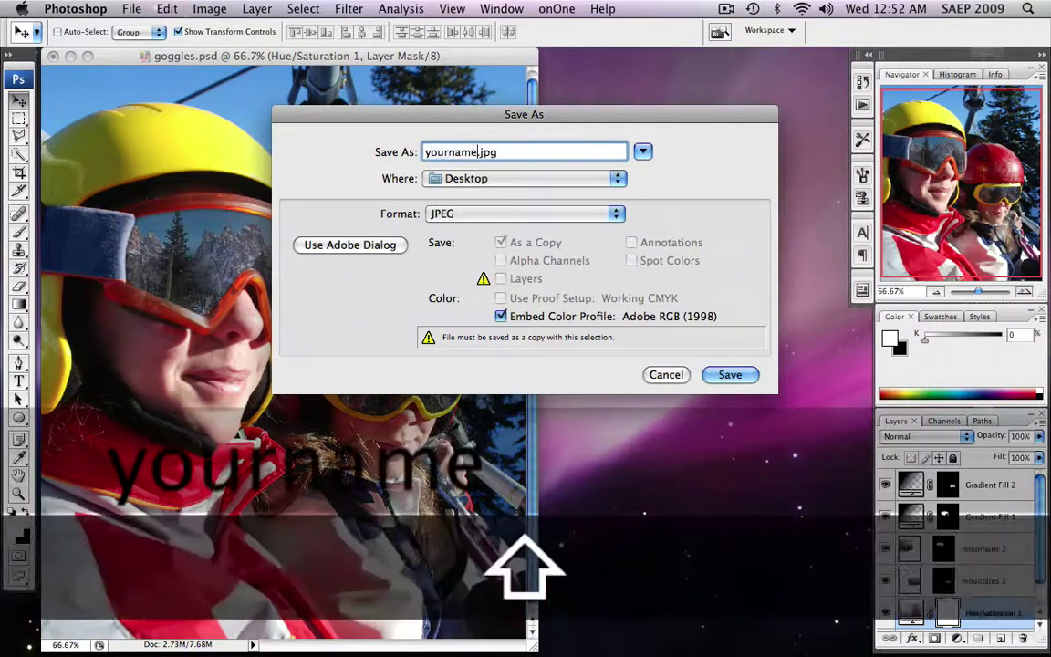
{"action": "type", "text": "_gog"}
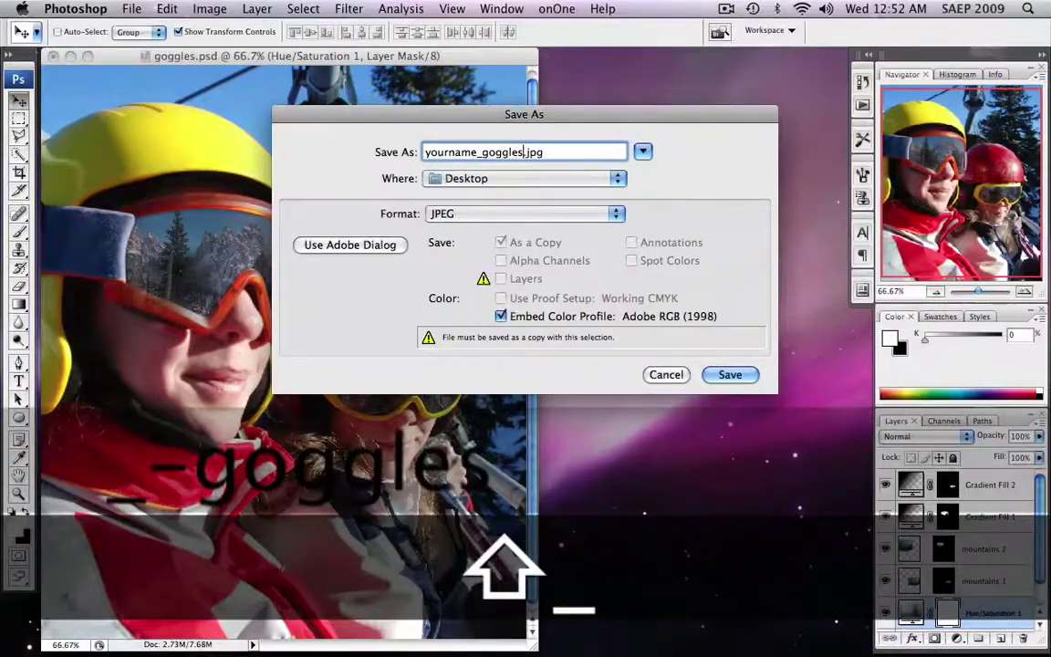
{"action": "type", "text": "gles"}
{"action": "key", "text": "Return"}
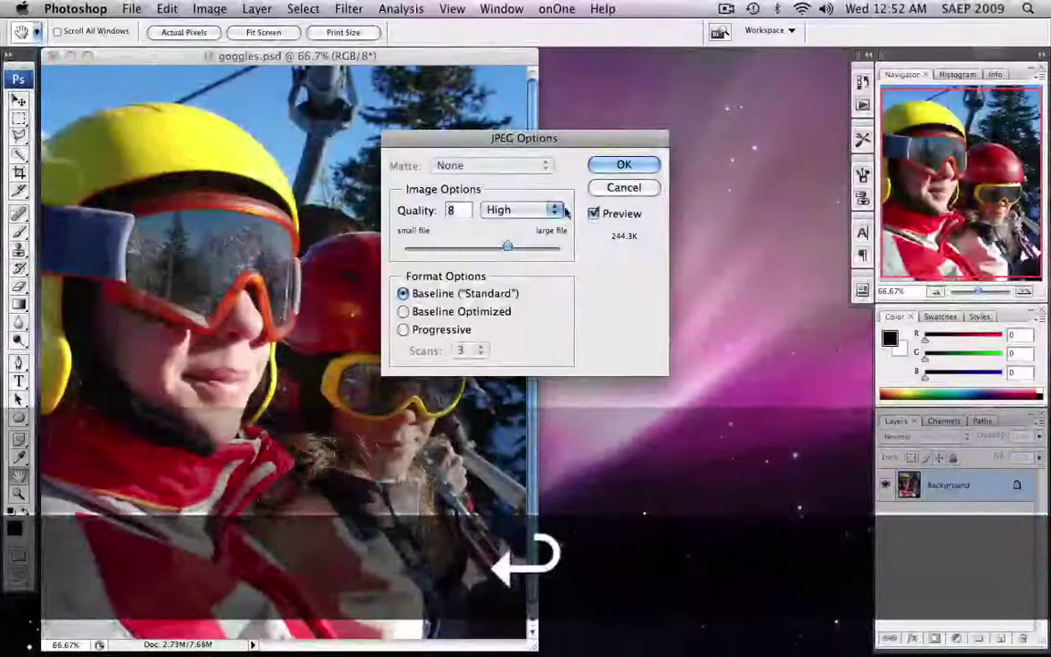